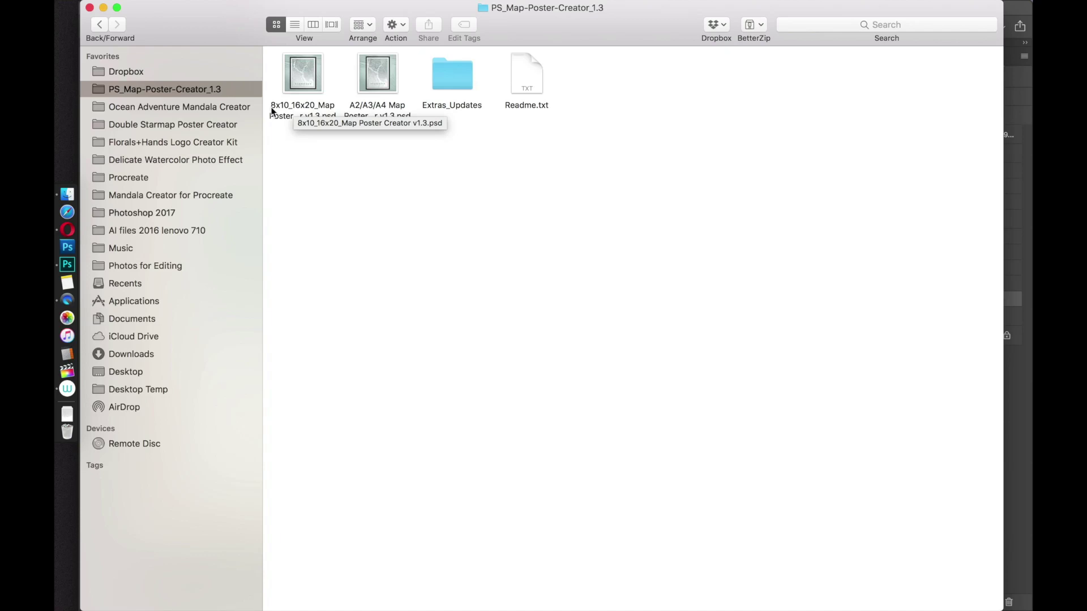
- Open the A2/A3/A4 Map Poster PSD template and select its '1. Place Map Here' layer
double_click(378, 76)
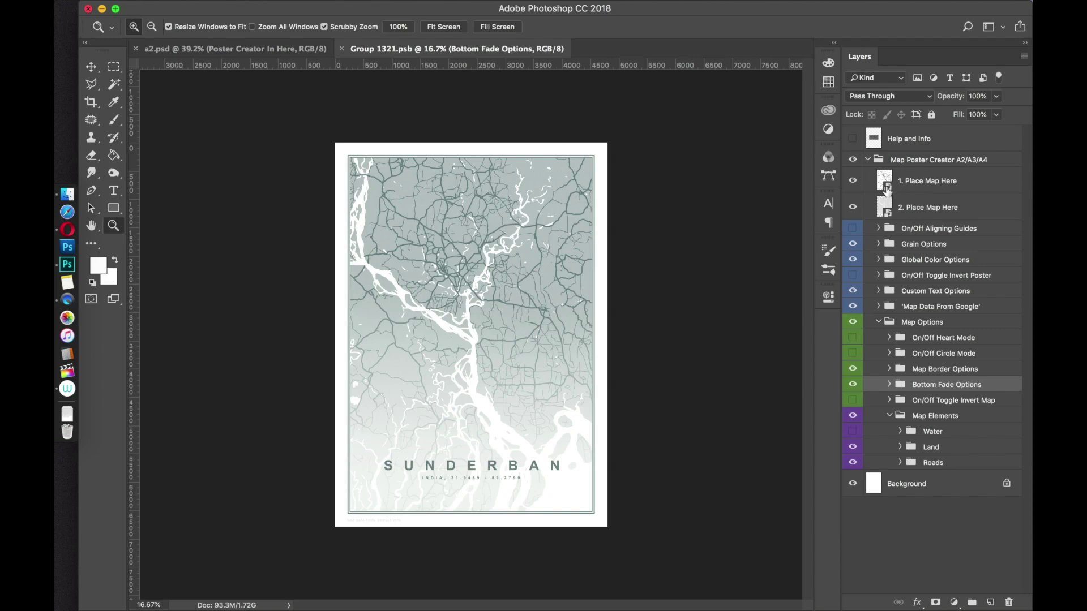
click(888, 188)
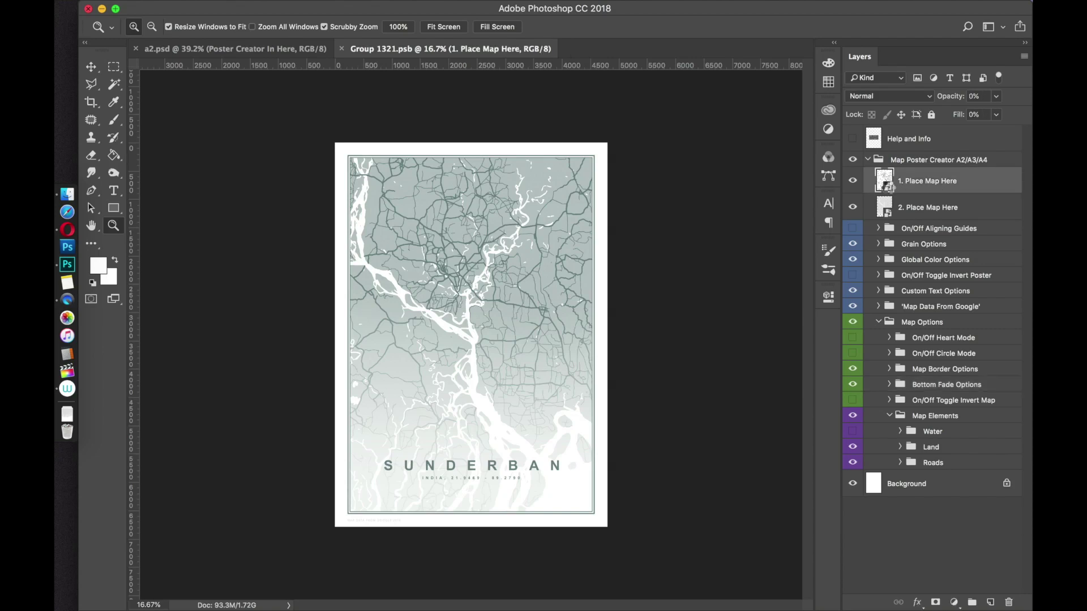
- Open the '1. Place Map Here' smart object, then its nested 'Place map in here' map
double_click(886, 184)
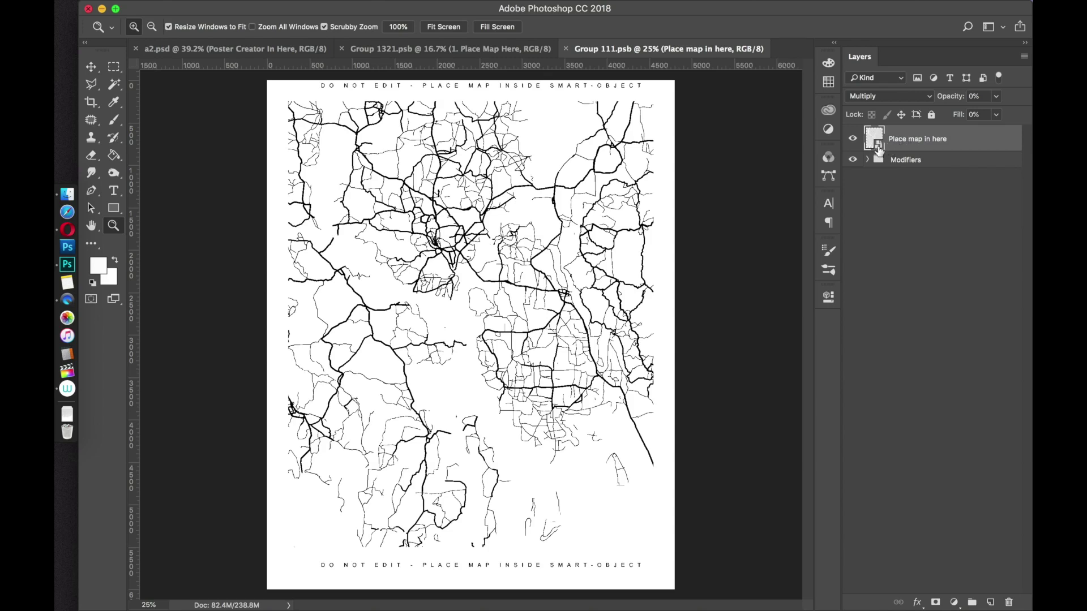
double_click(875, 143)
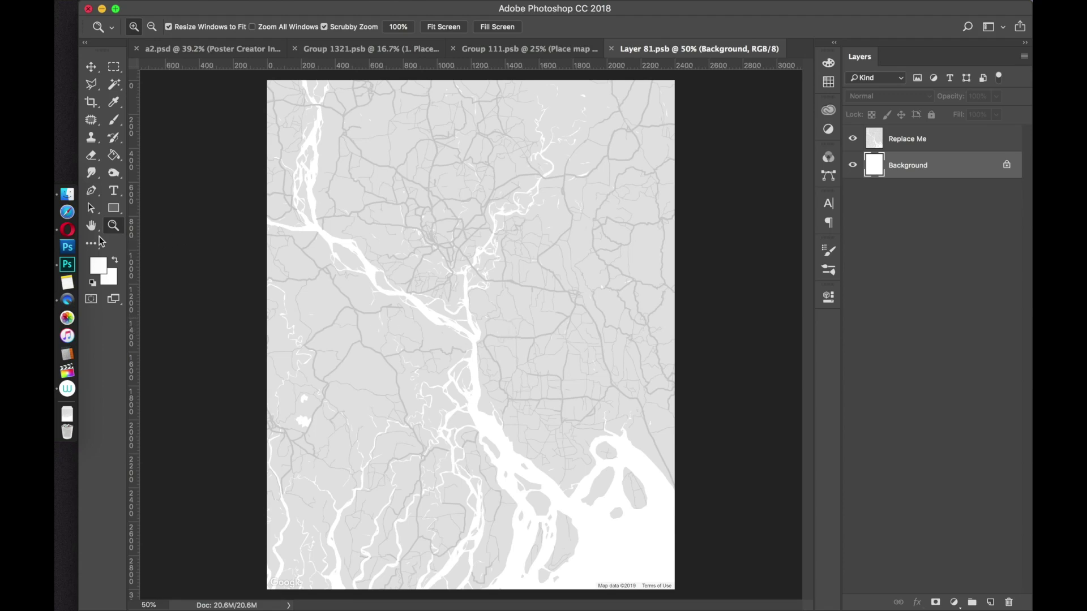
- In the browser, go to the Clean Grey Snazzy Maps page and zoom out to the Malay peninsula
click(67, 228)
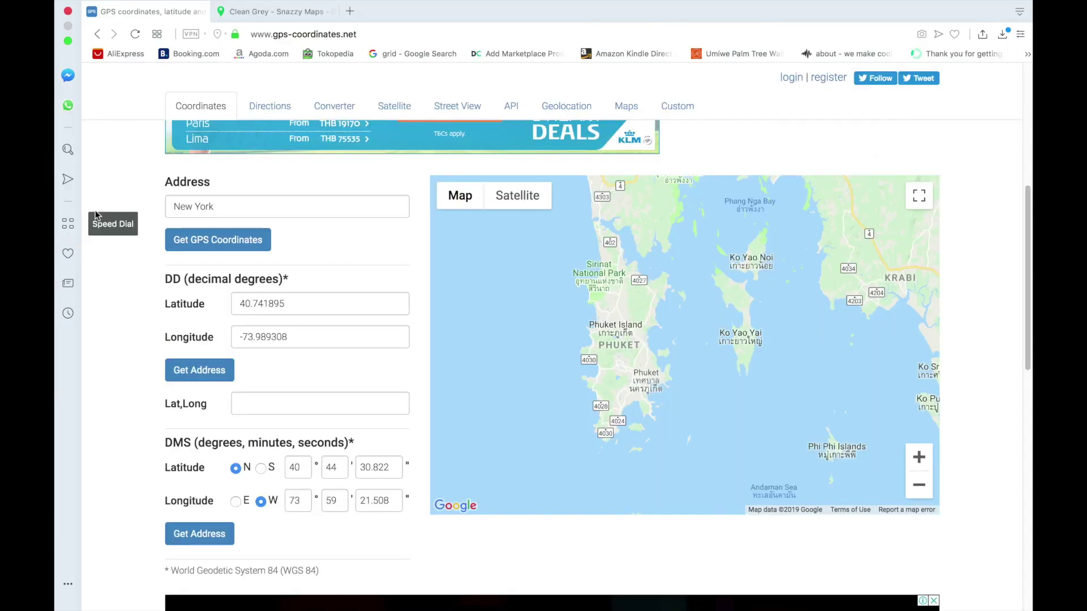
click(268, 12)
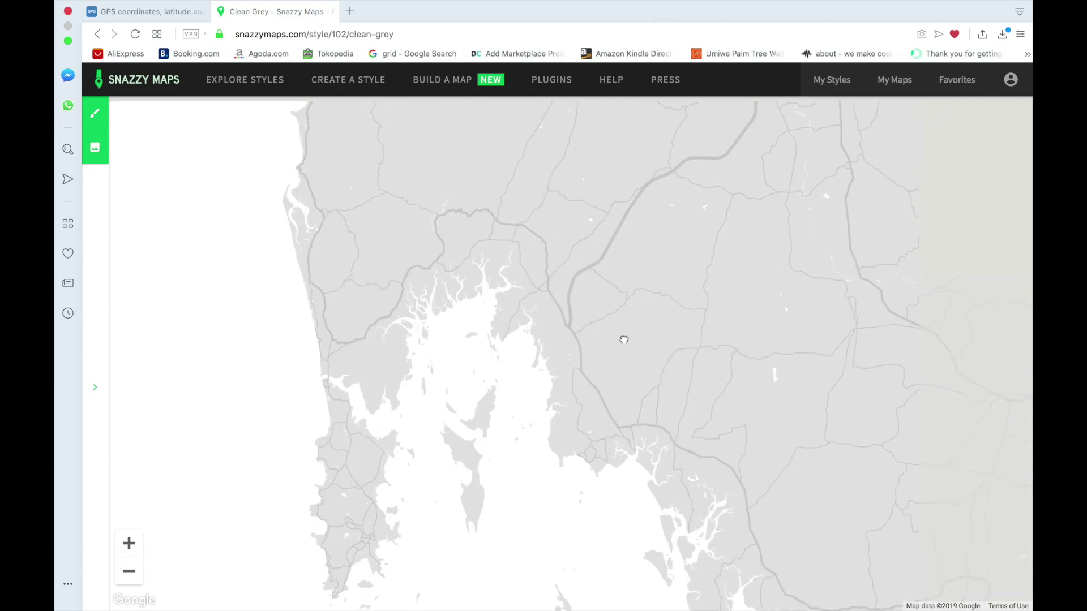
drag(623, 340, 628, 304)
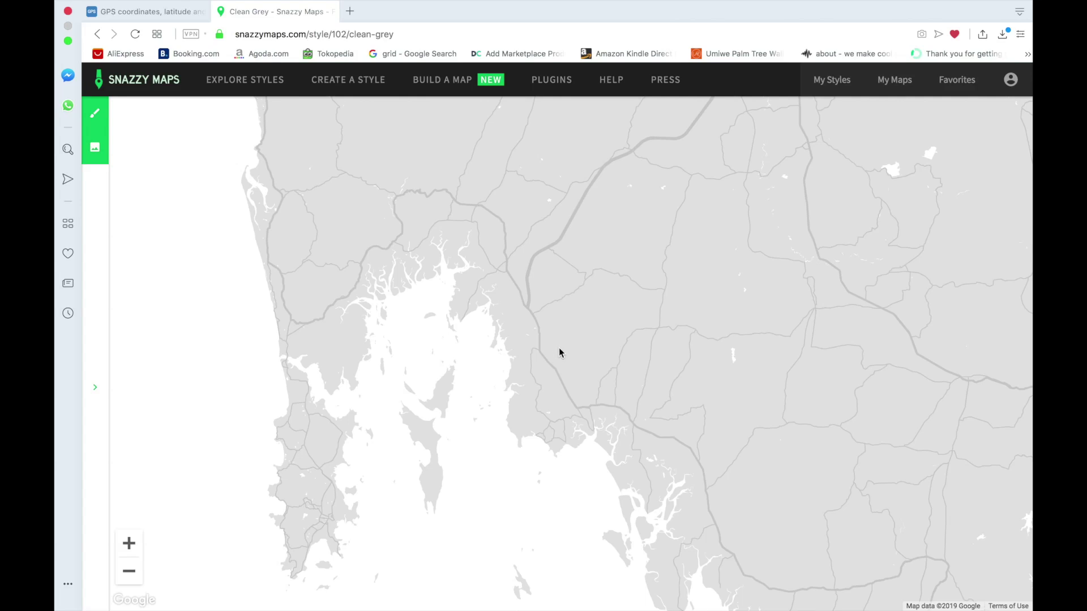
drag(585, 238, 585, 287)
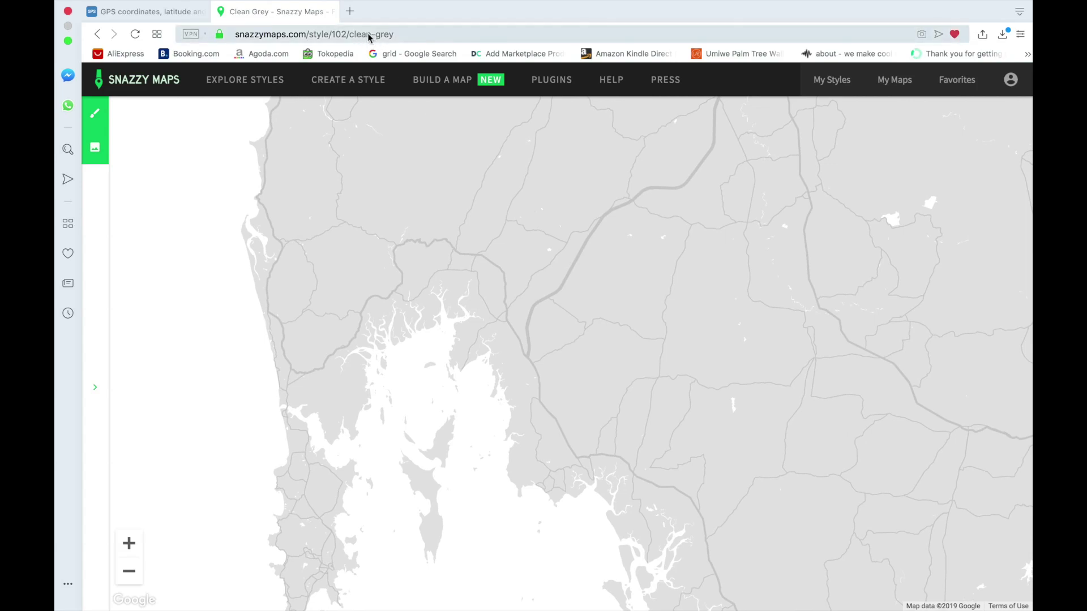
click(129, 573)
click(130, 574)
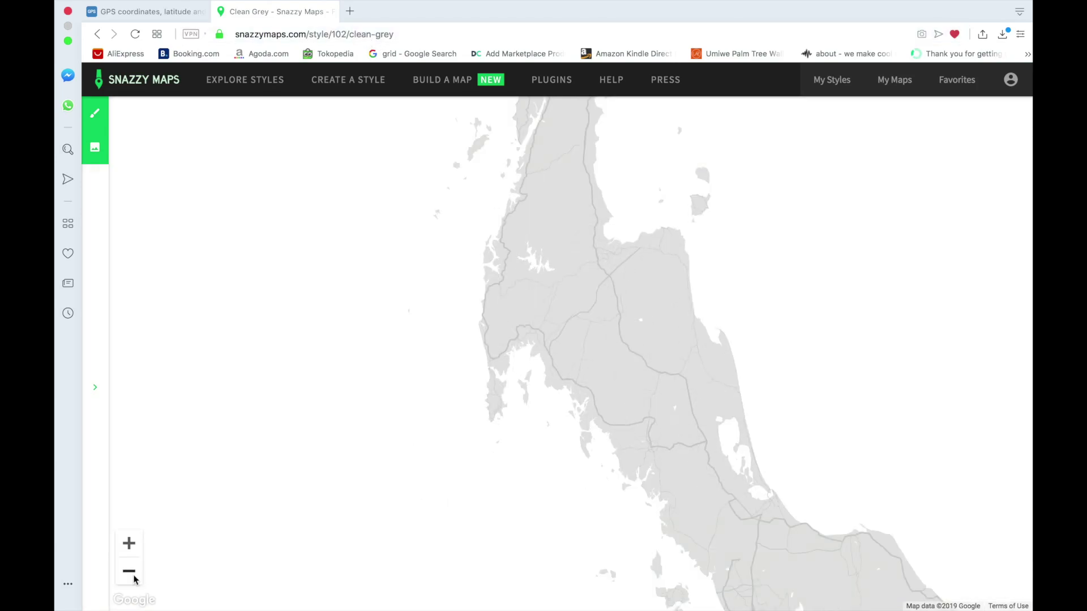
click(129, 573)
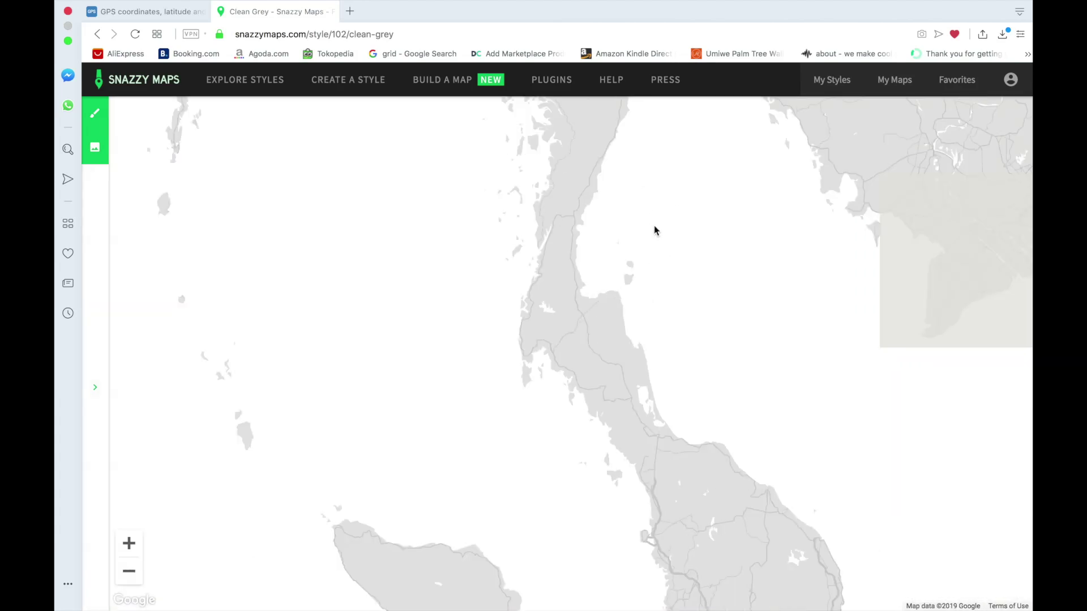
drag(529, 283, 534, 242)
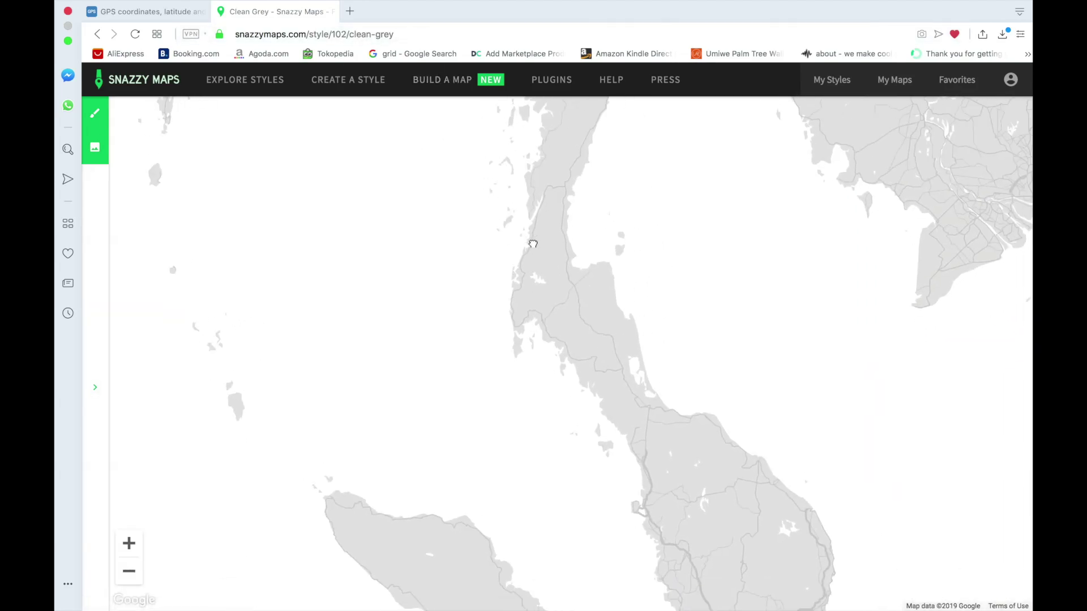
- Zoom in on Phuket island and frame its south-east coast and town
click(129, 545)
click(129, 545)
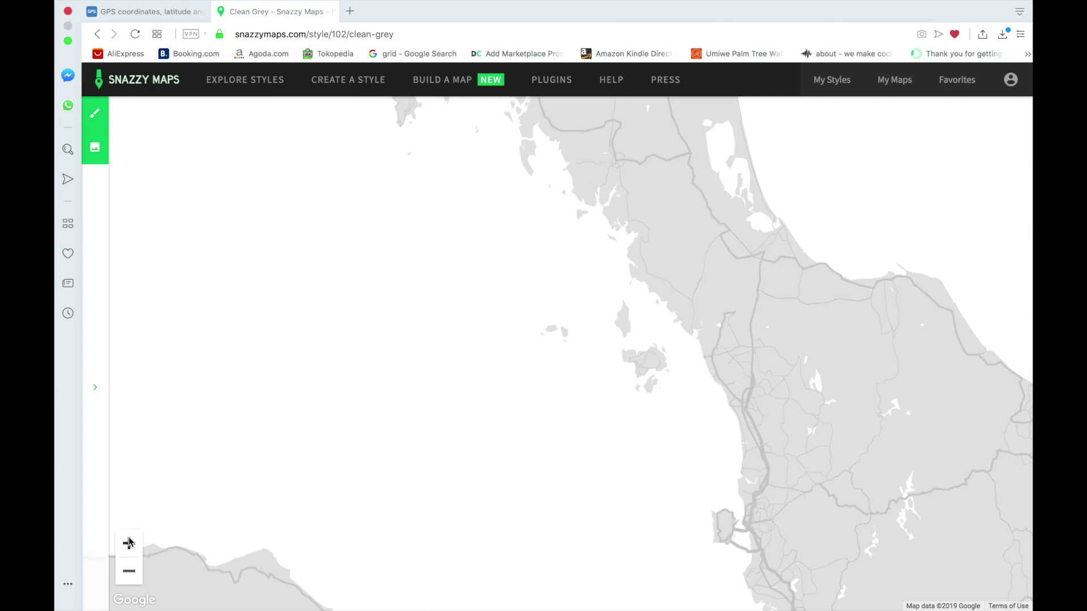
click(129, 544)
drag(444, 133, 475, 243)
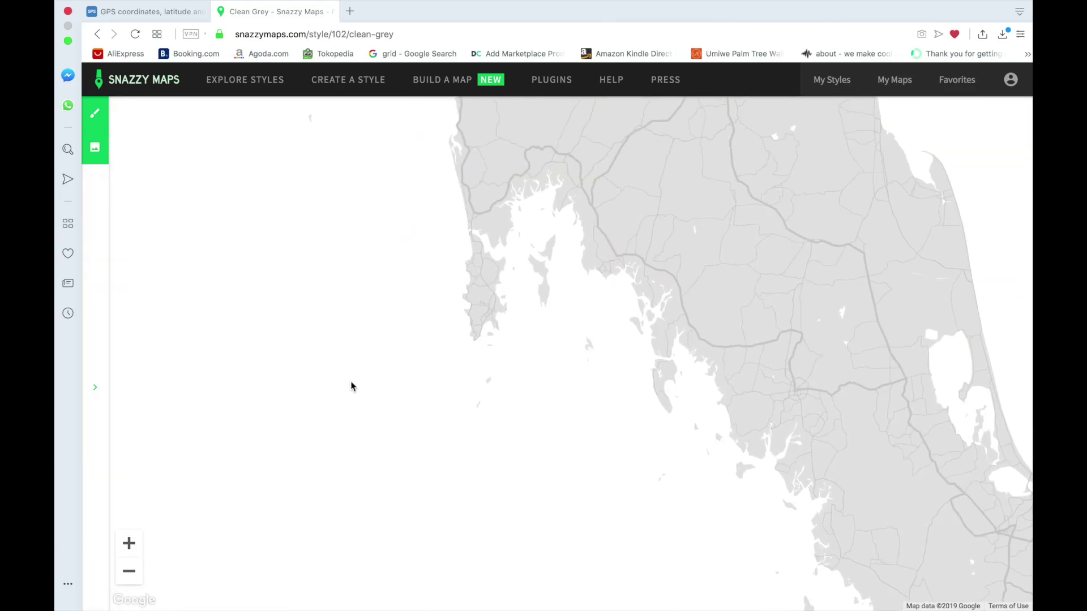
click(129, 544)
scroll(375, 228, up, 2)
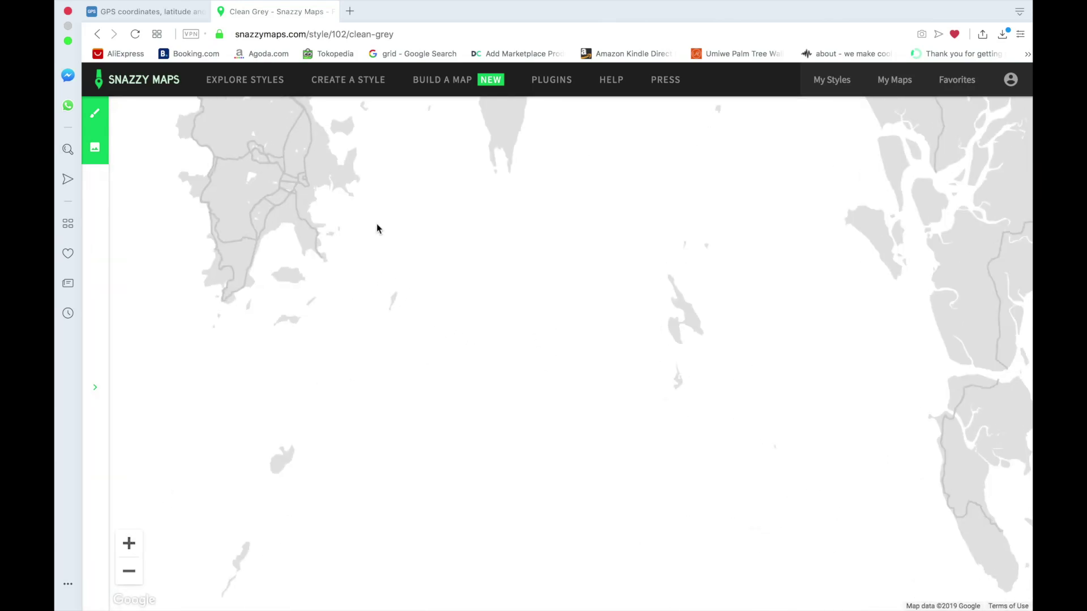
drag(376, 227, 511, 308)
scroll(539, 351, up, 2)
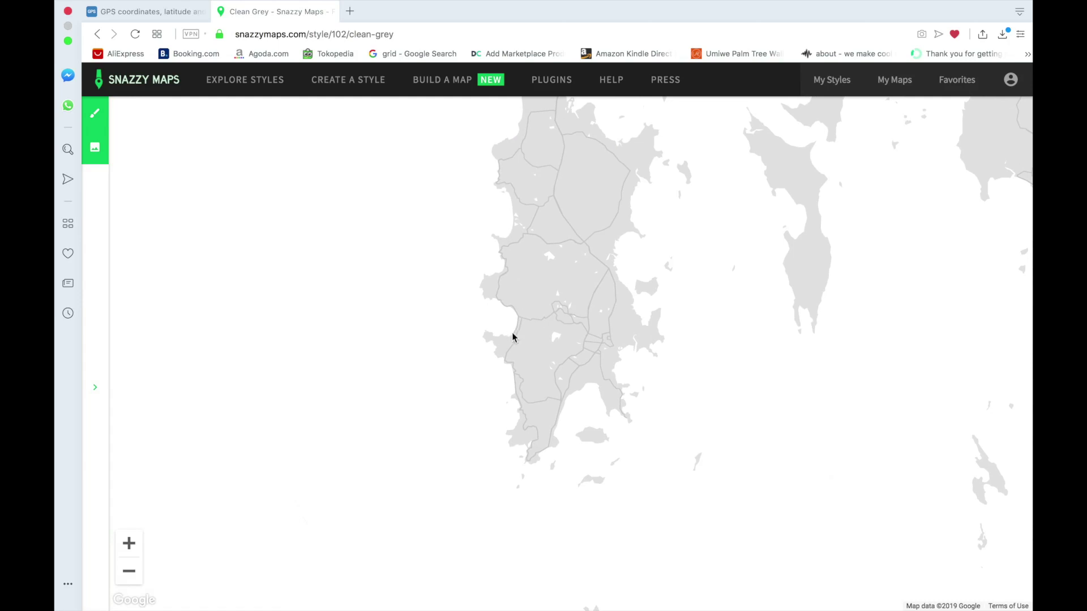
click(129, 543)
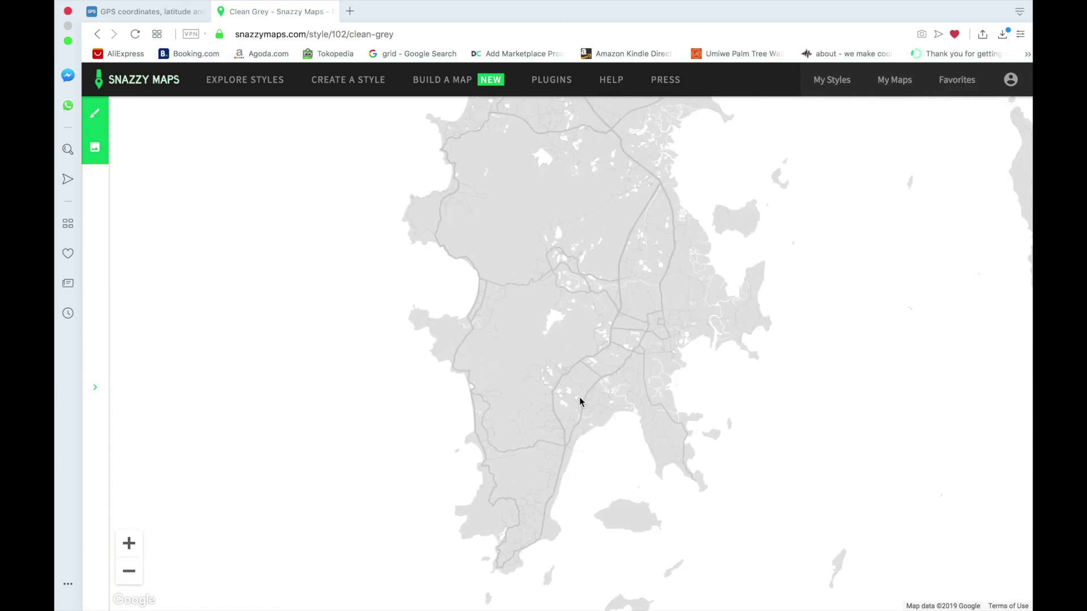
drag(580, 400, 572, 340)
scroll(484, 272, up, 2)
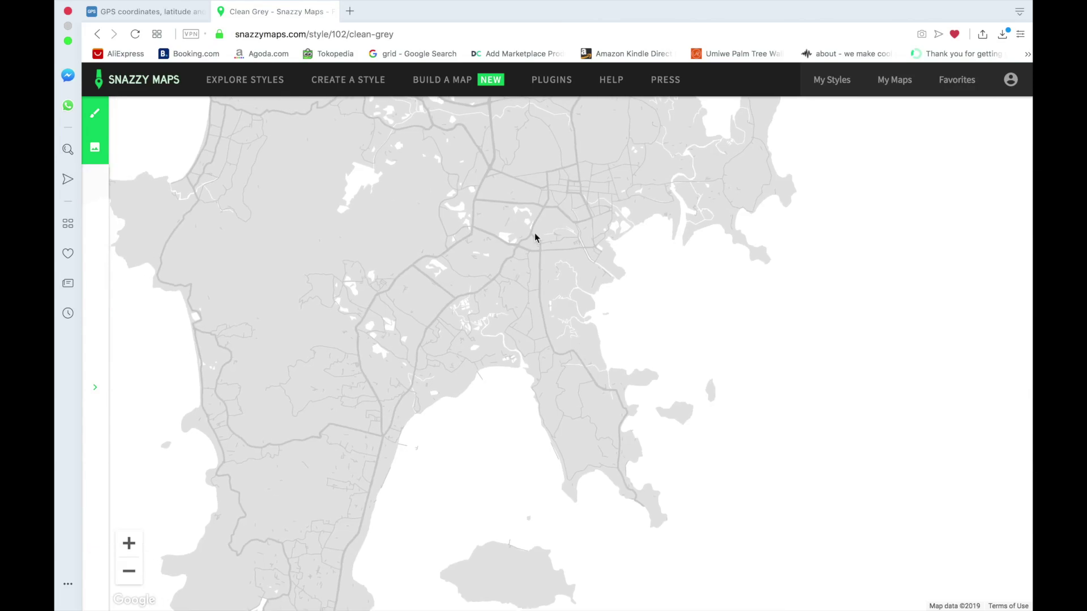
drag(528, 321, 553, 304)
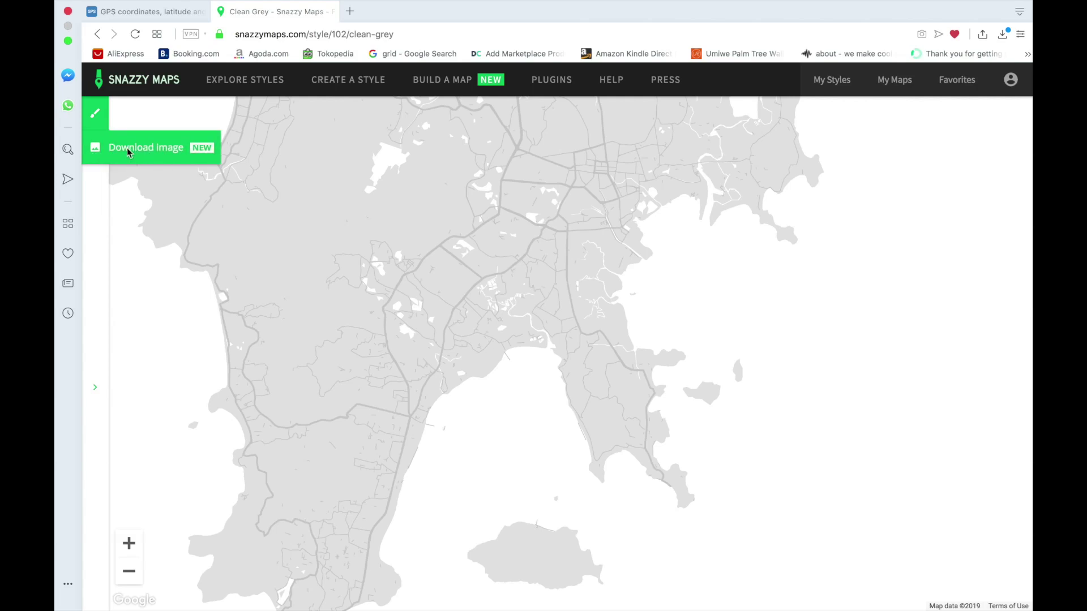
- Bring up the Download Image panel, check the 800 × 1000 px size, and adjust the preview position and zoom
click(127, 149)
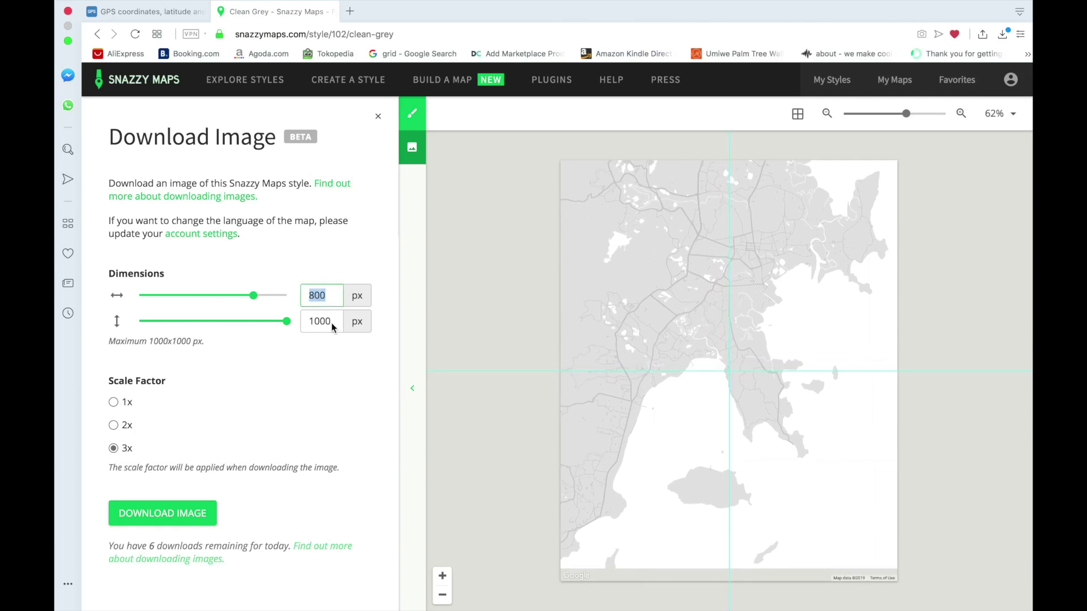
drag(331, 322, 304, 326)
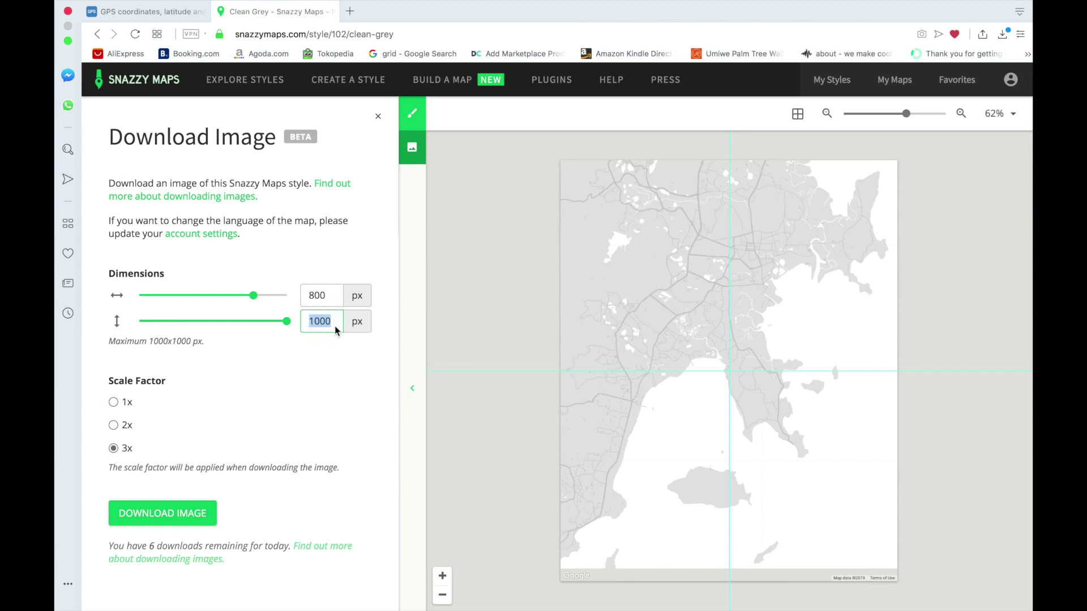
drag(330, 299, 303, 299)
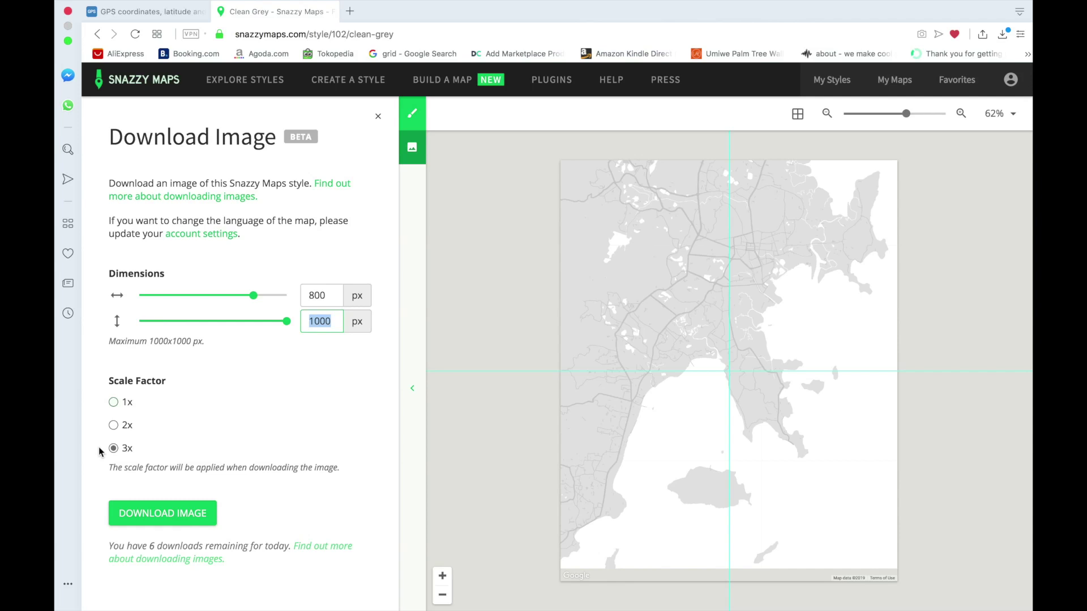
drag(738, 275, 739, 311)
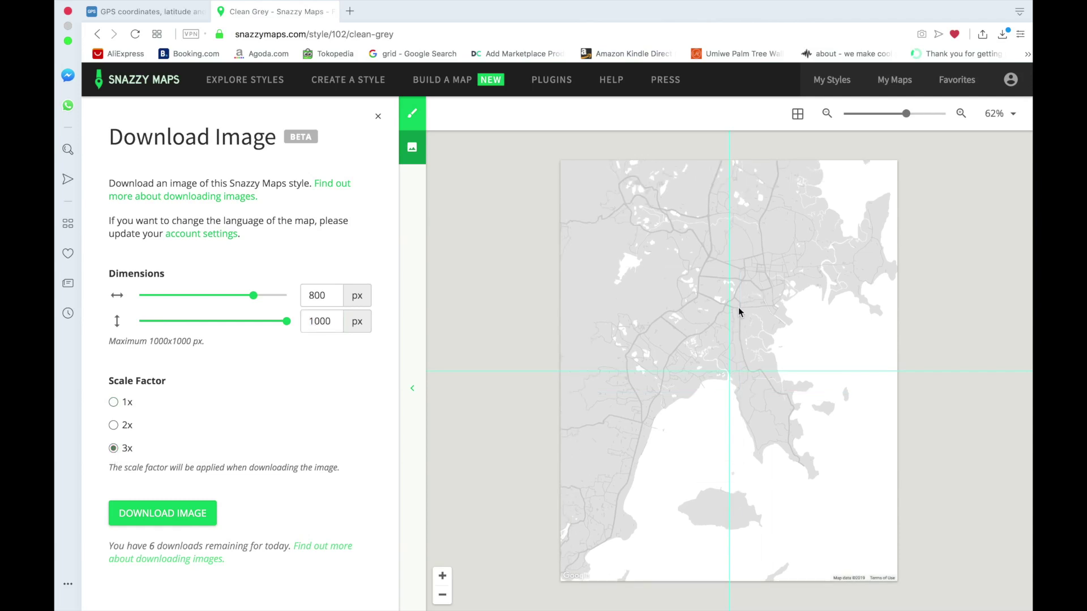
mouse_move(906, 113)
mouse_down()
mouse_move(945, 113)
mouse_move(893, 114)
mouse_up()
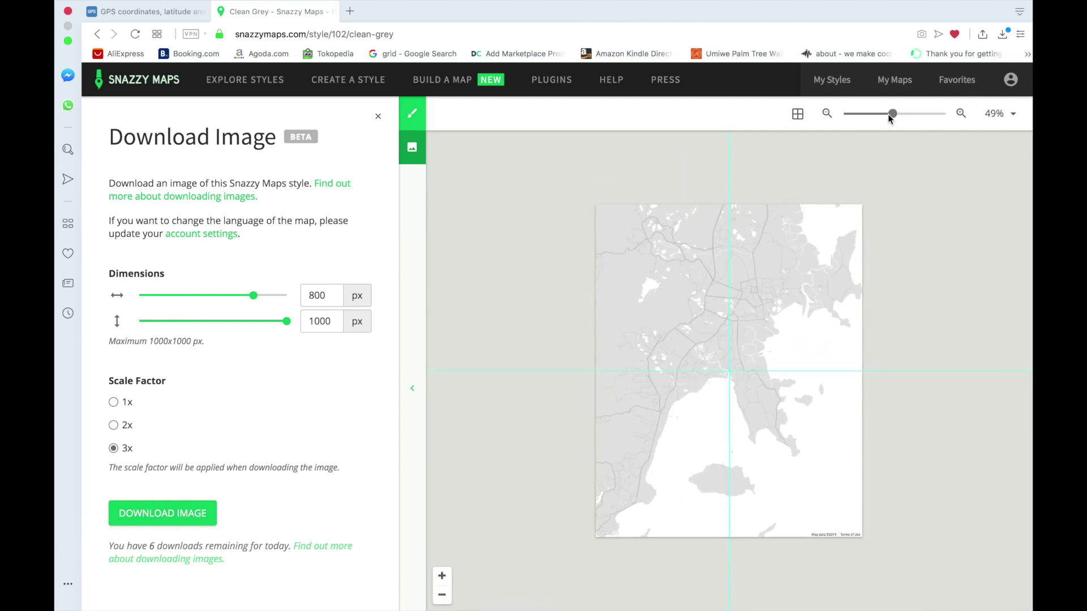
- Zoom the preview in one level and pan it to show Phuket's eastern coastline and bay
mouse_move(892, 113)
mouse_down()
mouse_move(905, 114)
mouse_move(894, 114)
mouse_up()
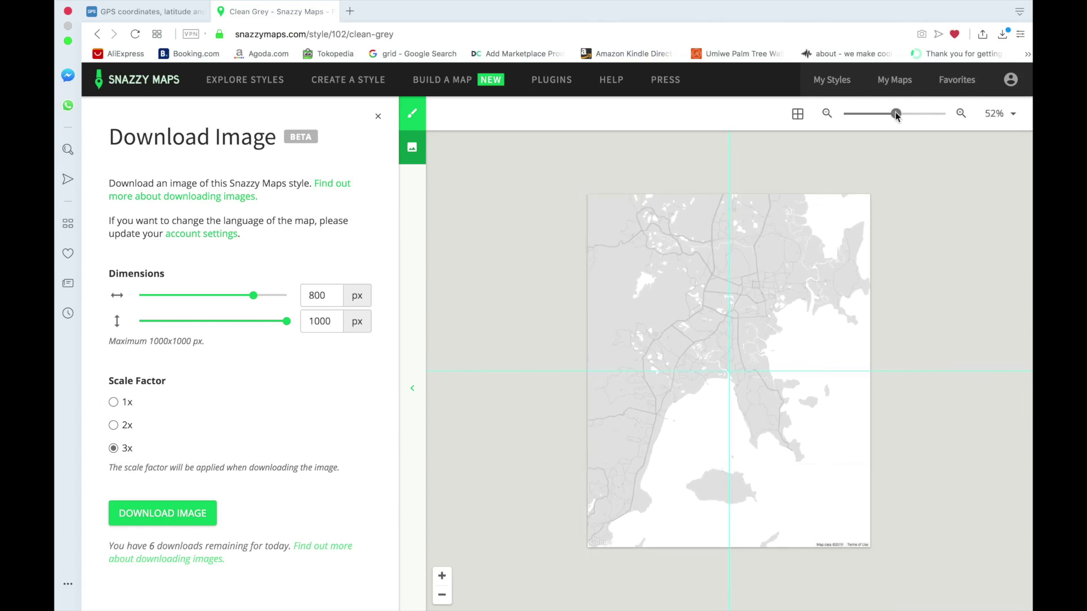
scroll(760, 331, down, 5)
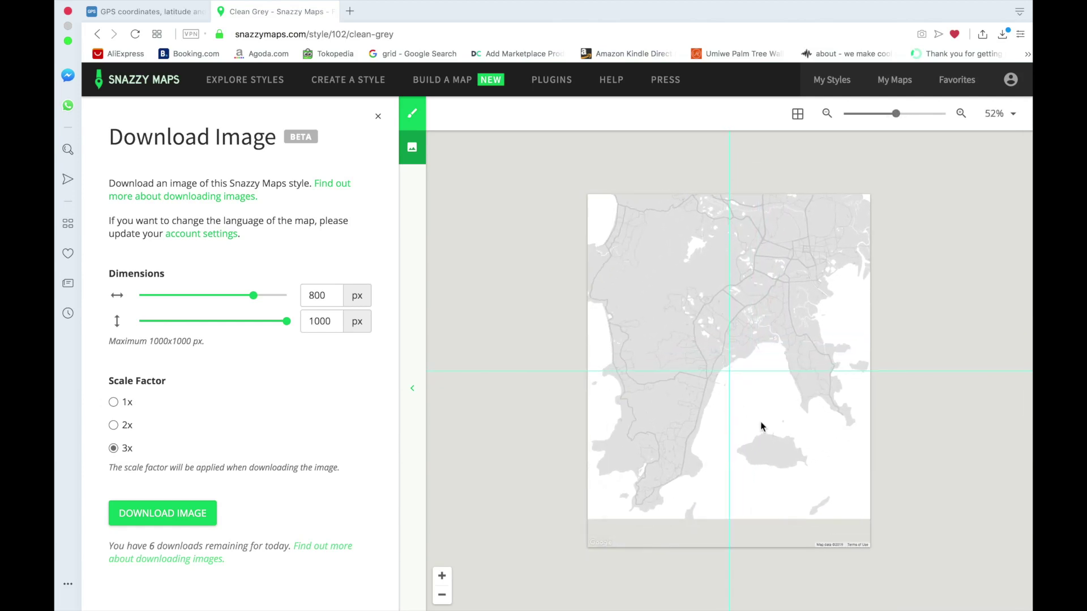
scroll(714, 396, up, 1)
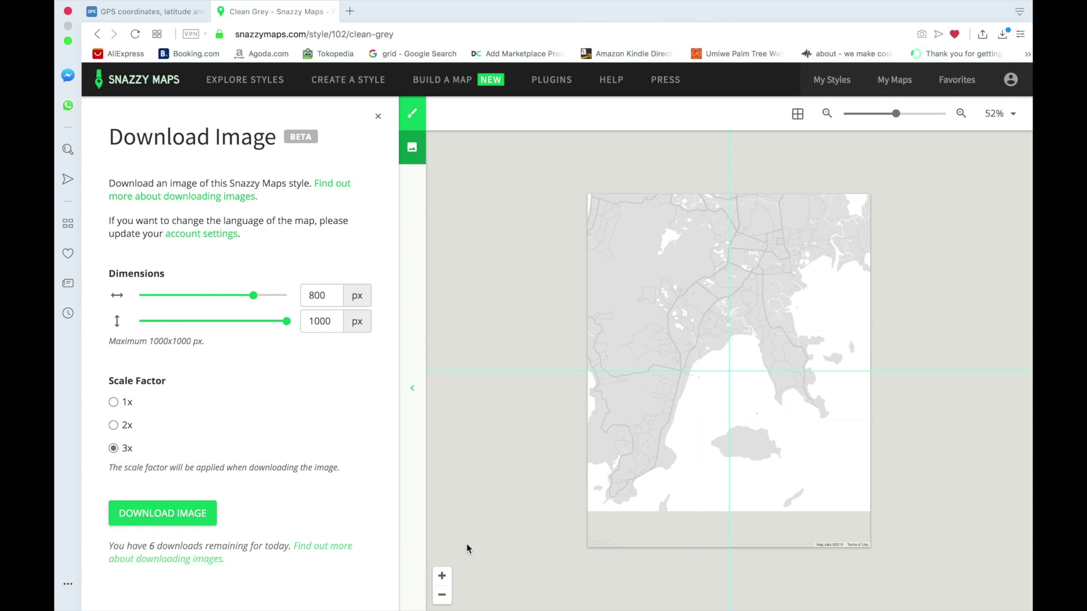
click(442, 575)
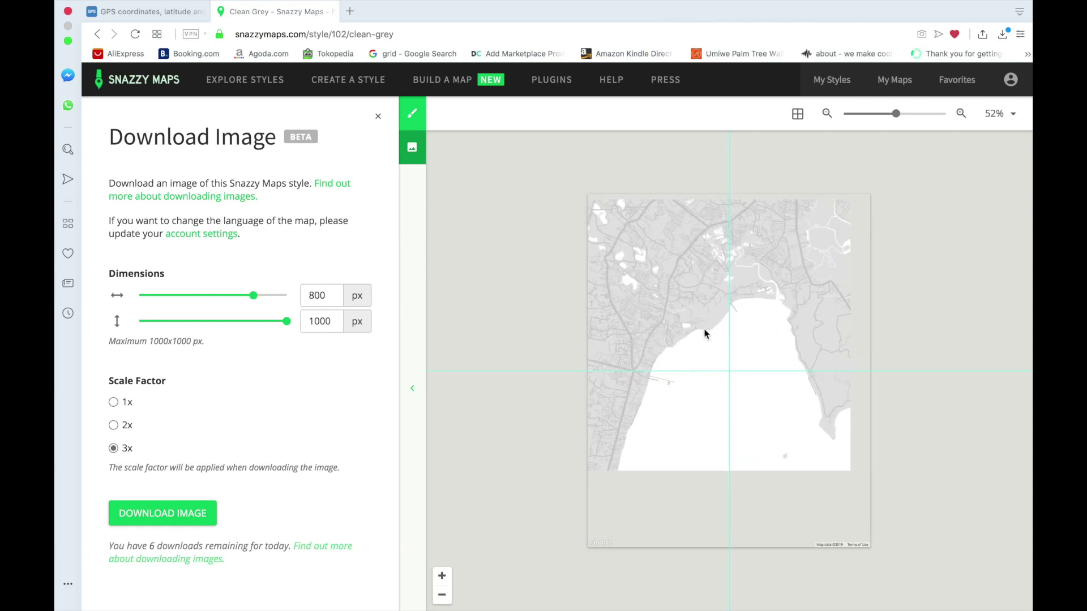
scroll(730, 351, left, 1)
scroll(713, 430, left, 2)
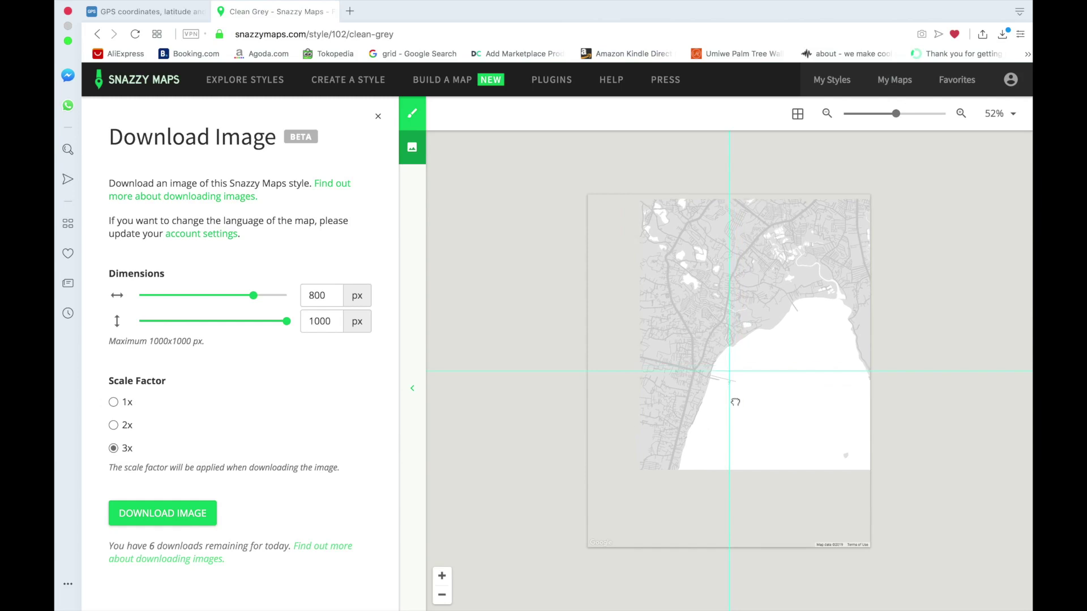
scroll(725, 419, down, 1)
scroll(725, 418, left, 1)
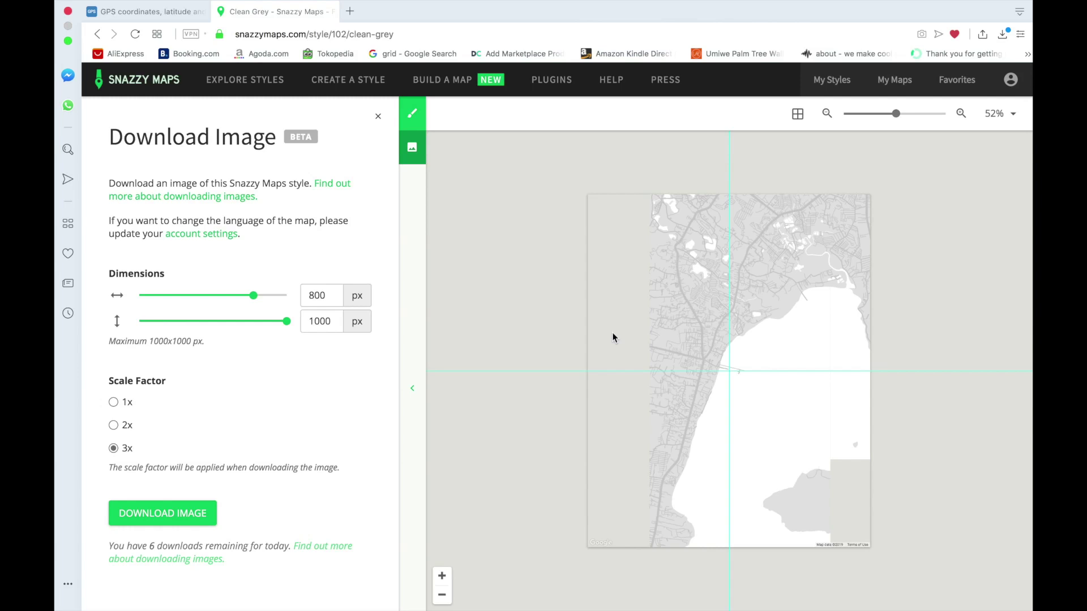
drag(634, 349, 761, 360)
scroll(761, 360, up, 2)
drag(789, 315, 723, 384)
drag(776, 347, 730, 415)
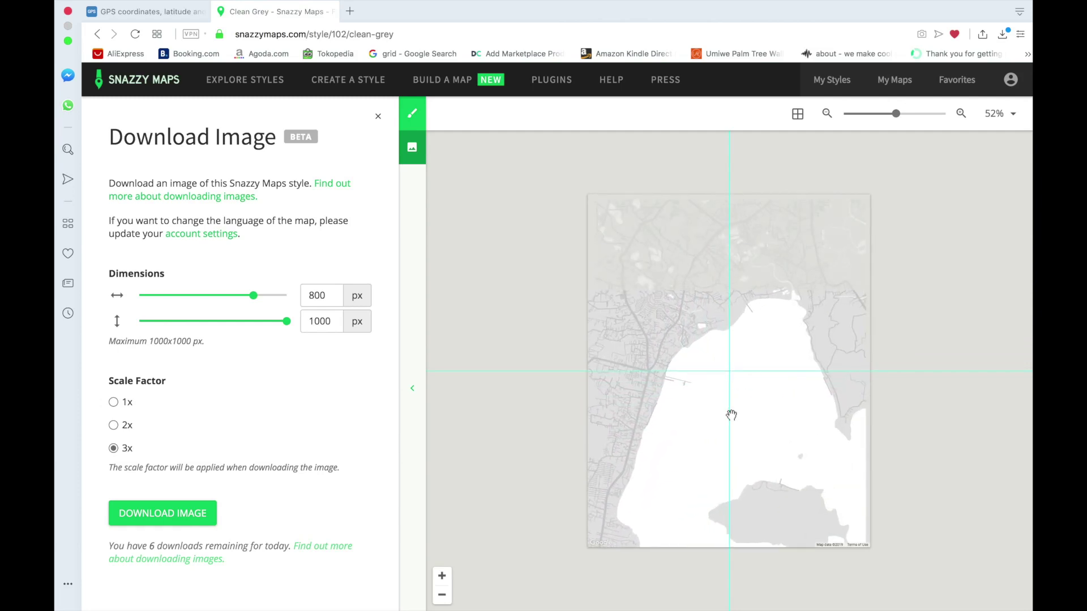
drag(756, 381, 749, 405)
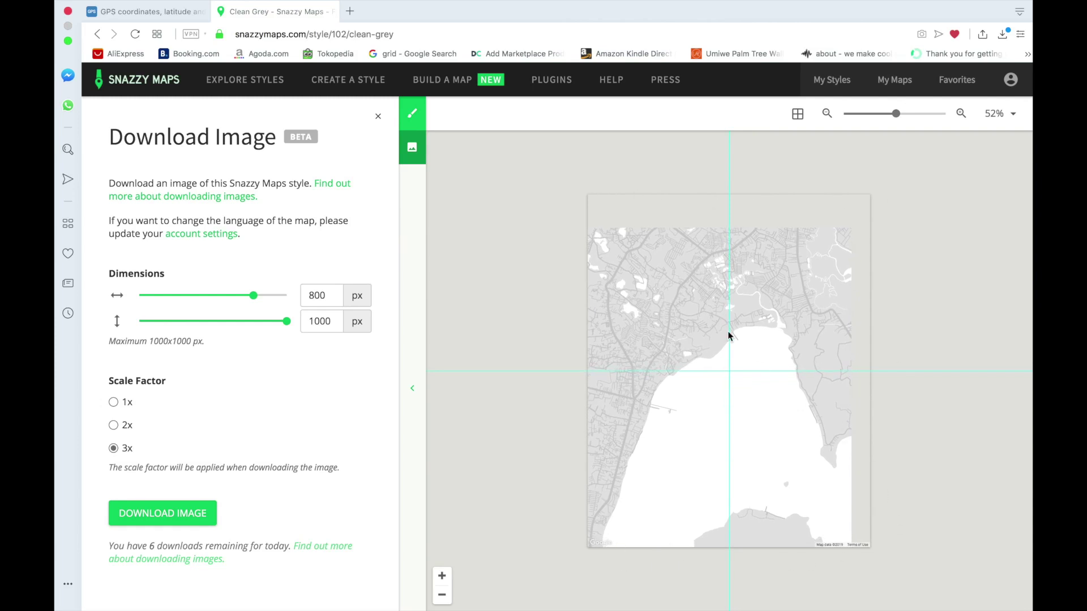
drag(728, 334, 759, 322)
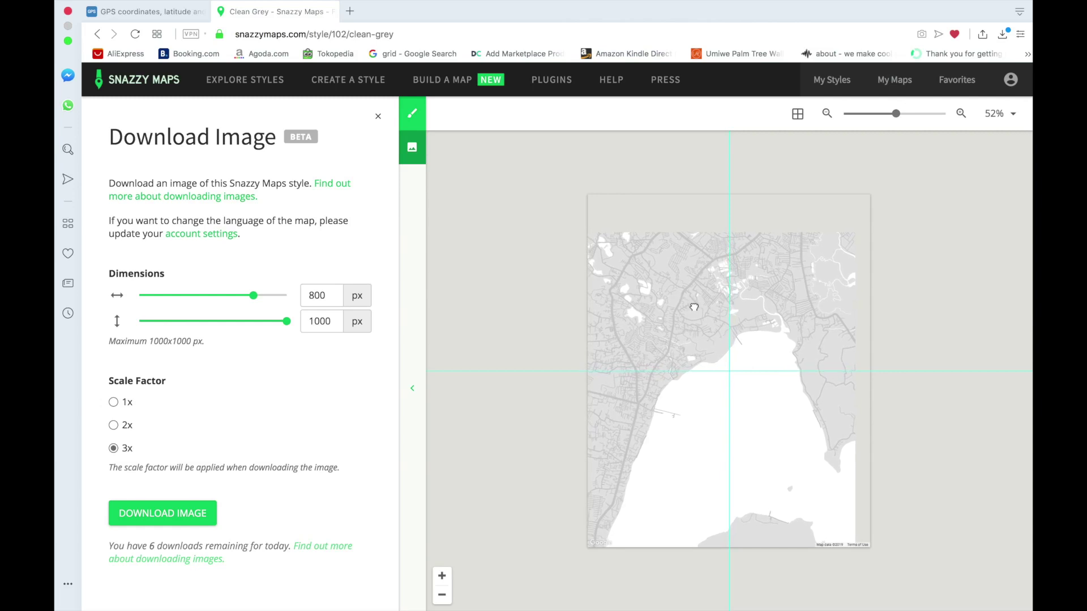
- Download the 800 × 1000 px, 3x map image as snazzy-image (16).png
drag(693, 307, 691, 301)
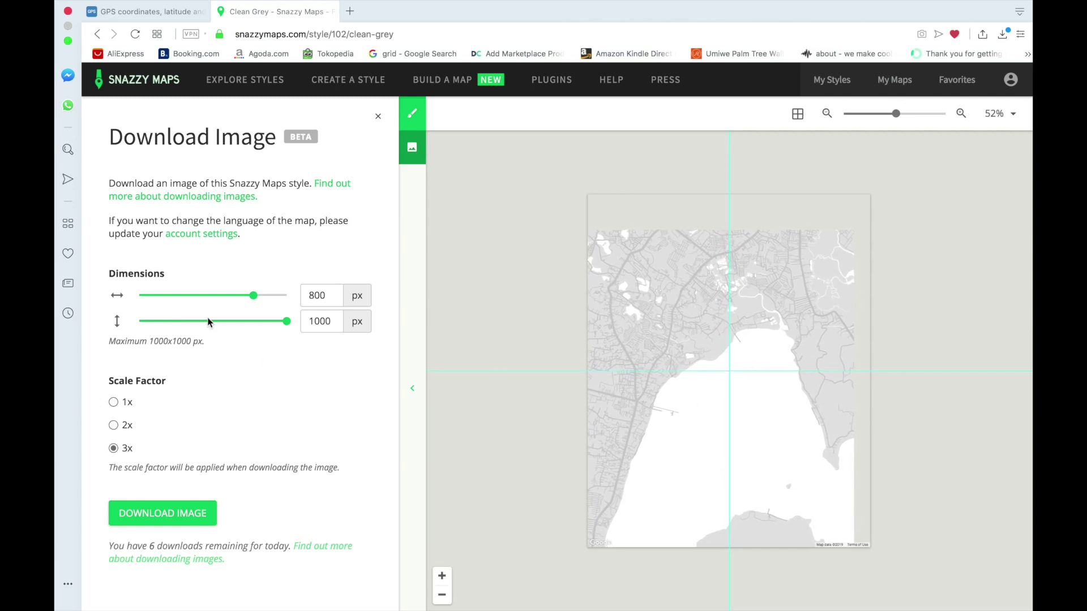
drag(328, 300, 302, 325)
click(158, 513)
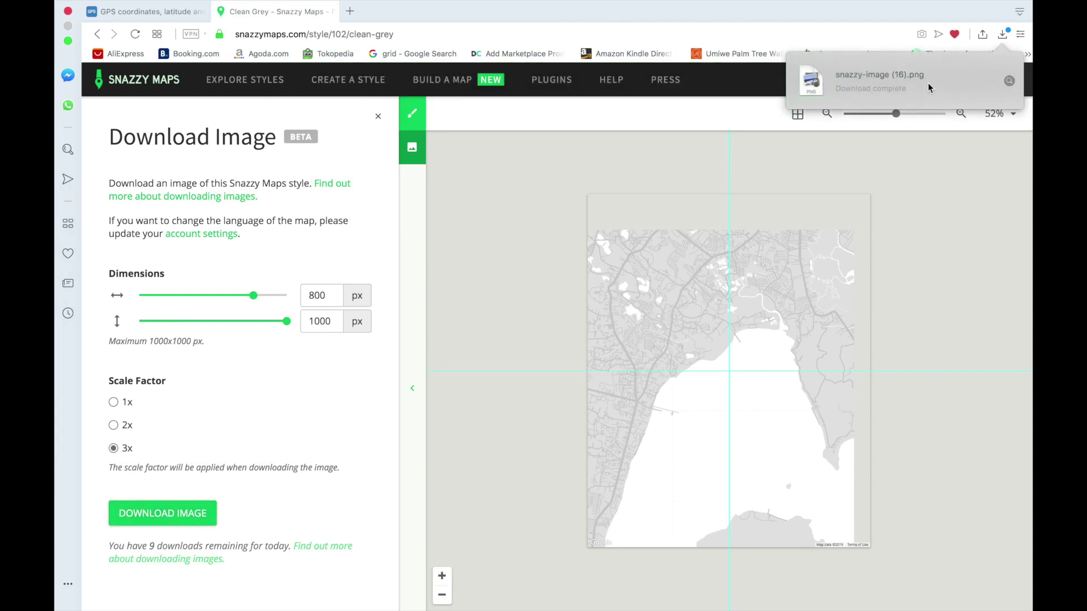
- Copy snazzy-image (16).png from Finder's Downloads folder and return to Photoshop
mouse_move(58, 176)
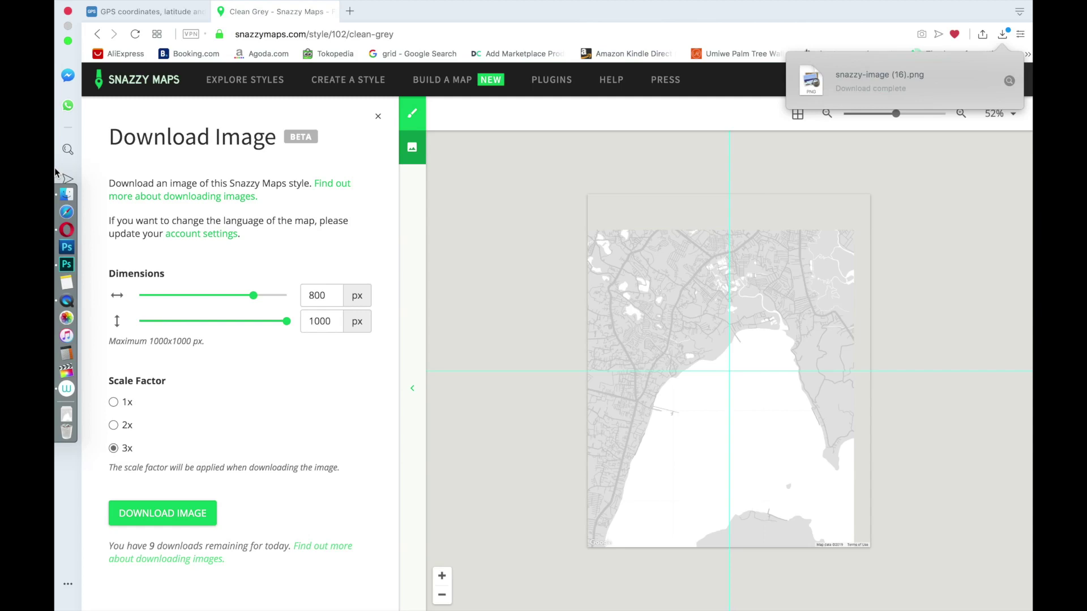
click(63, 197)
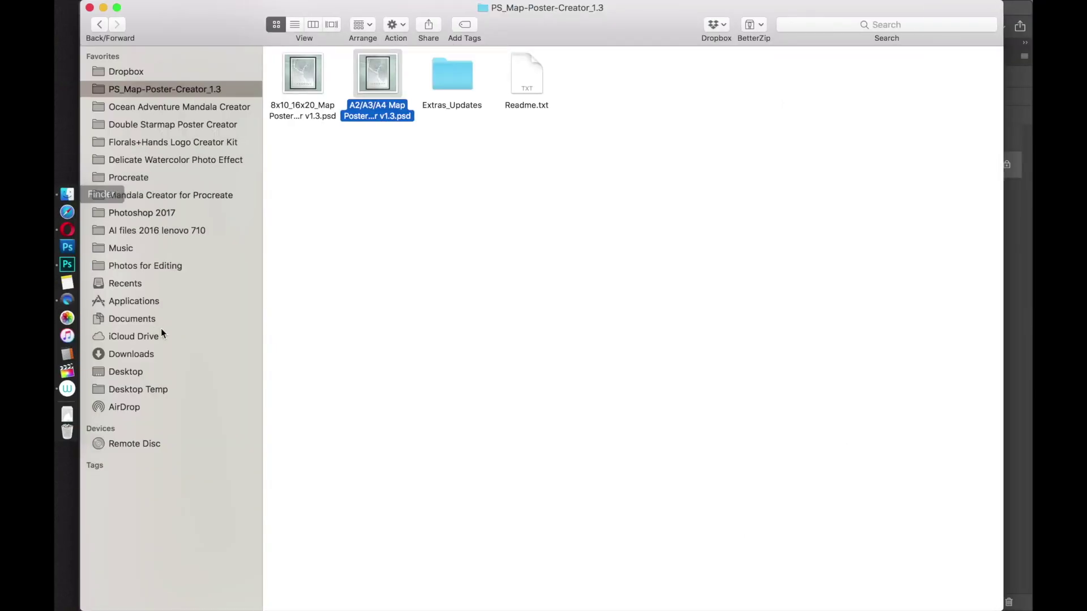
click(138, 356)
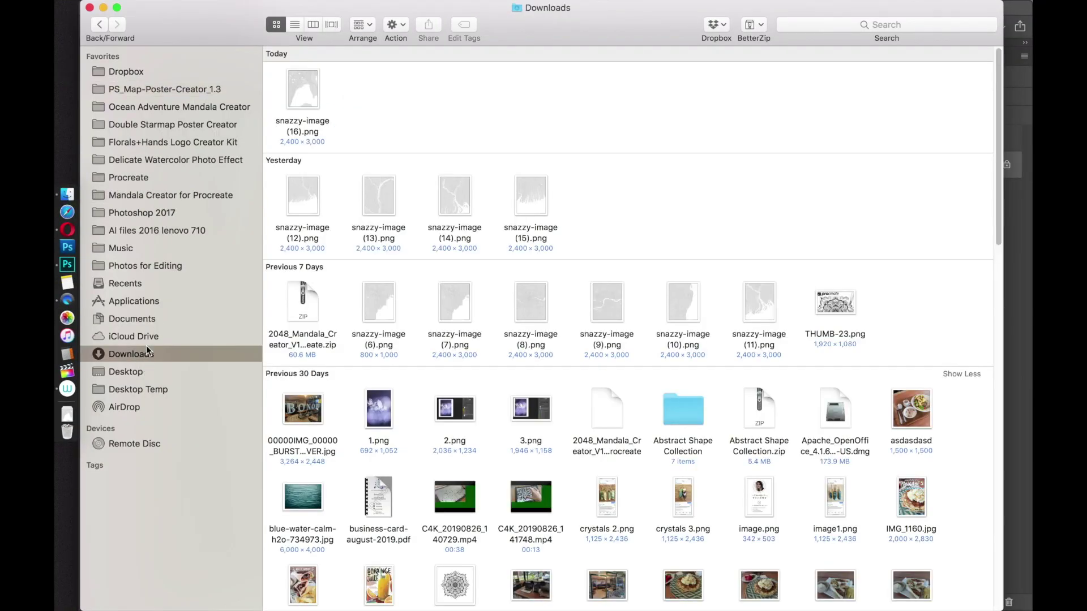
click(314, 97)
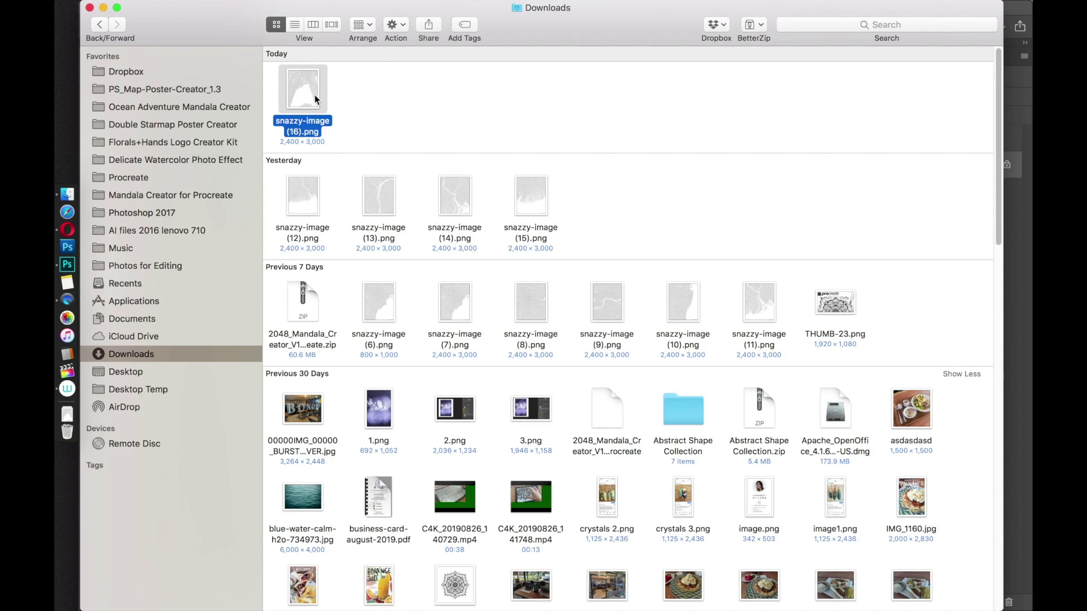
right_click(301, 95)
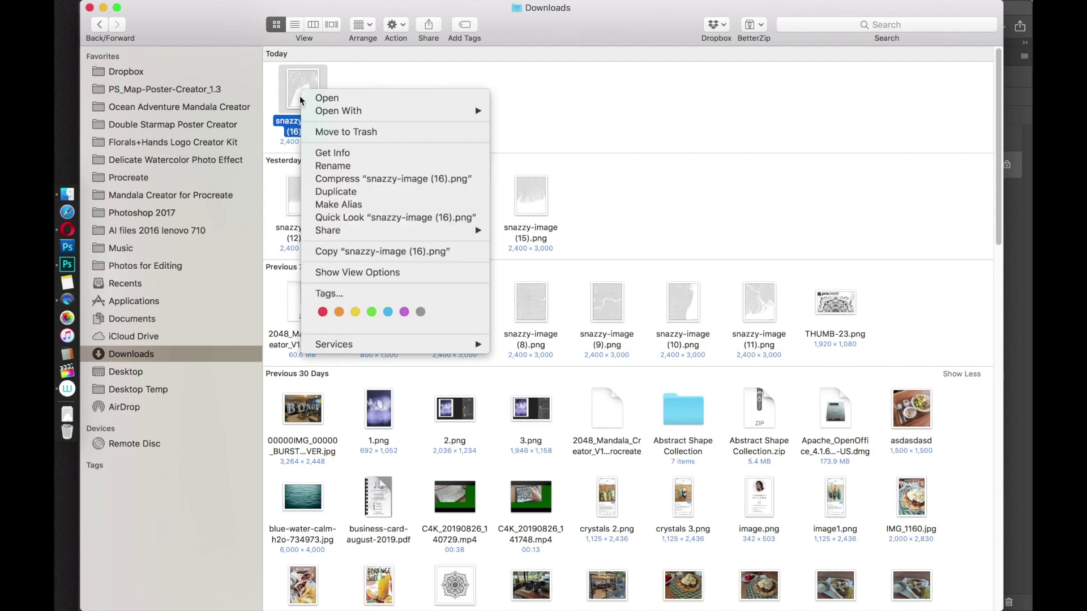
click(341, 251)
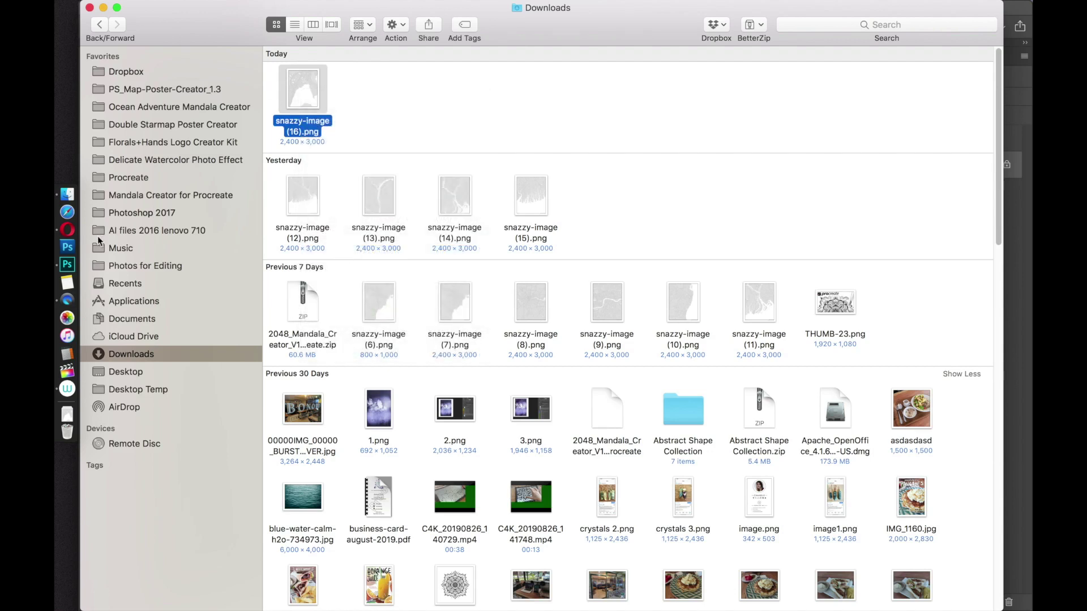
click(72, 265)
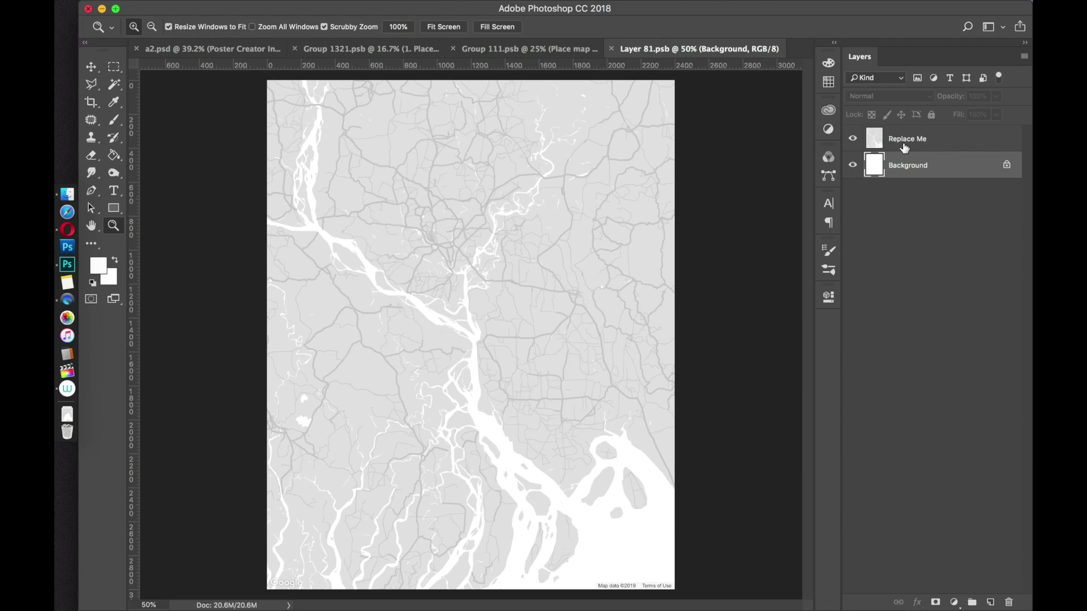
- Hide the Replace Me layer and paste the copied Phuket map in as Layer 1
click(852, 138)
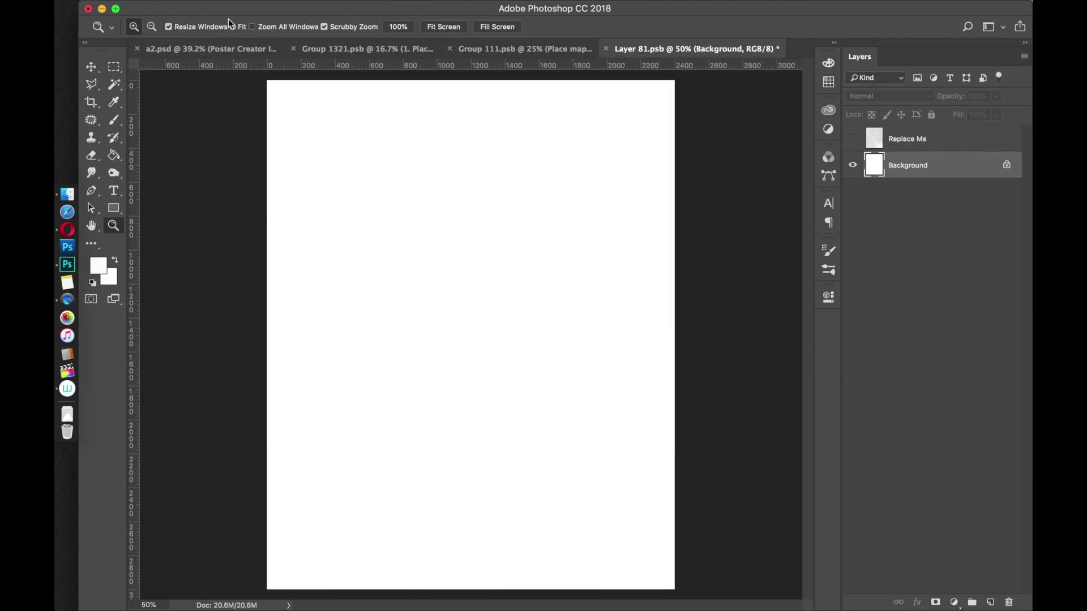
click(207, 8)
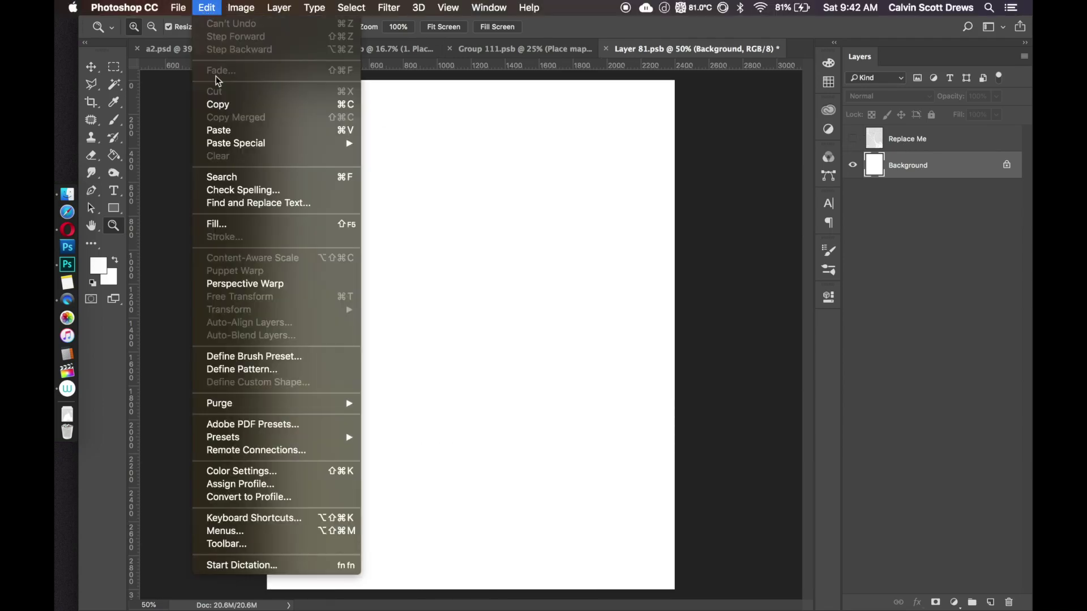
click(224, 131)
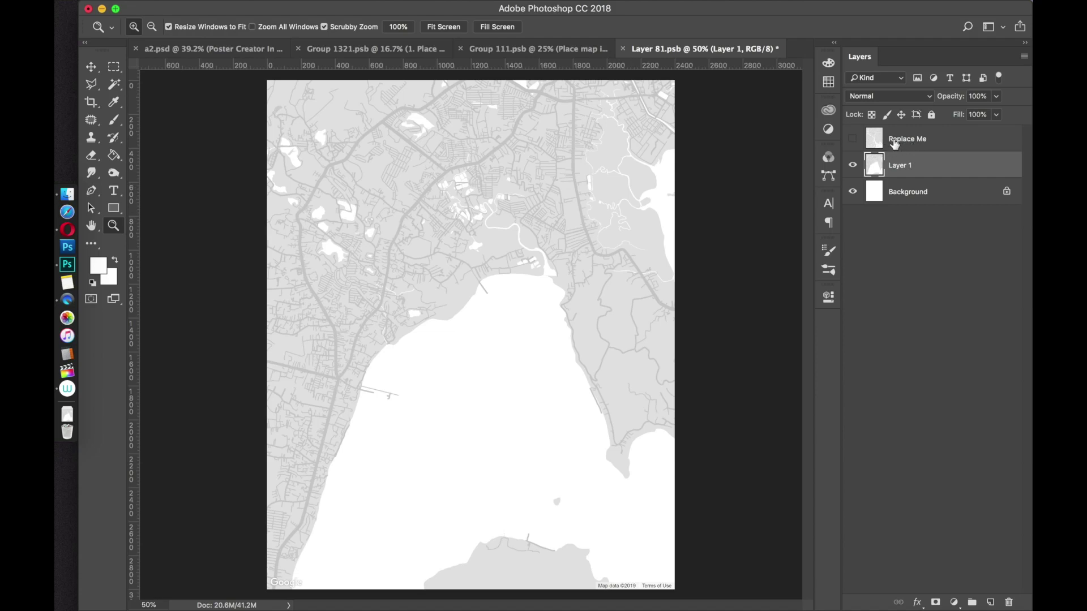
- Save and close Layer 81.psb, then save and close Group 111.psb
click(623, 49)
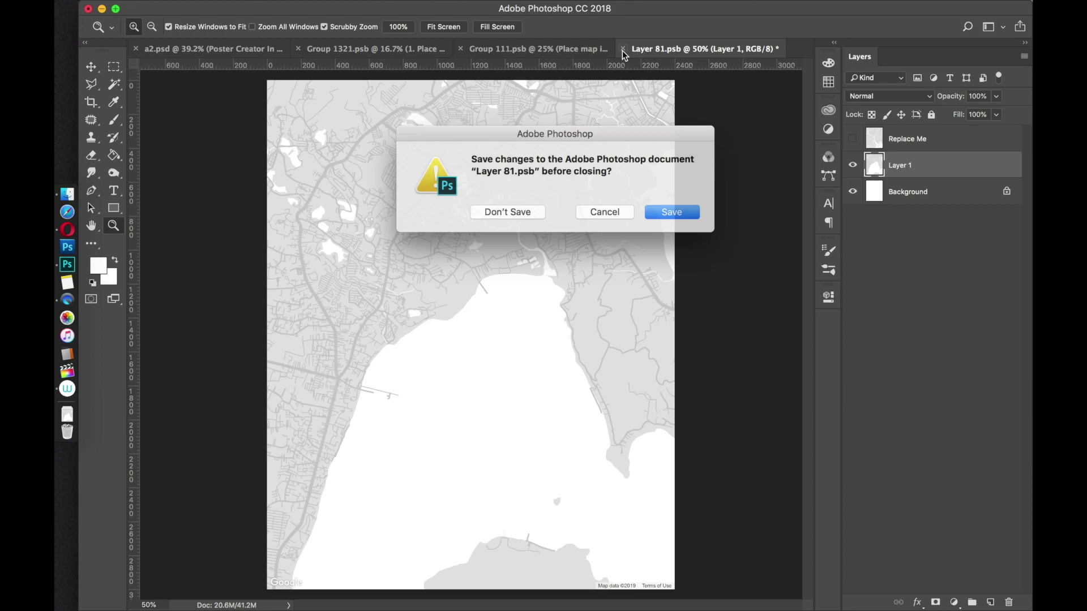
click(664, 214)
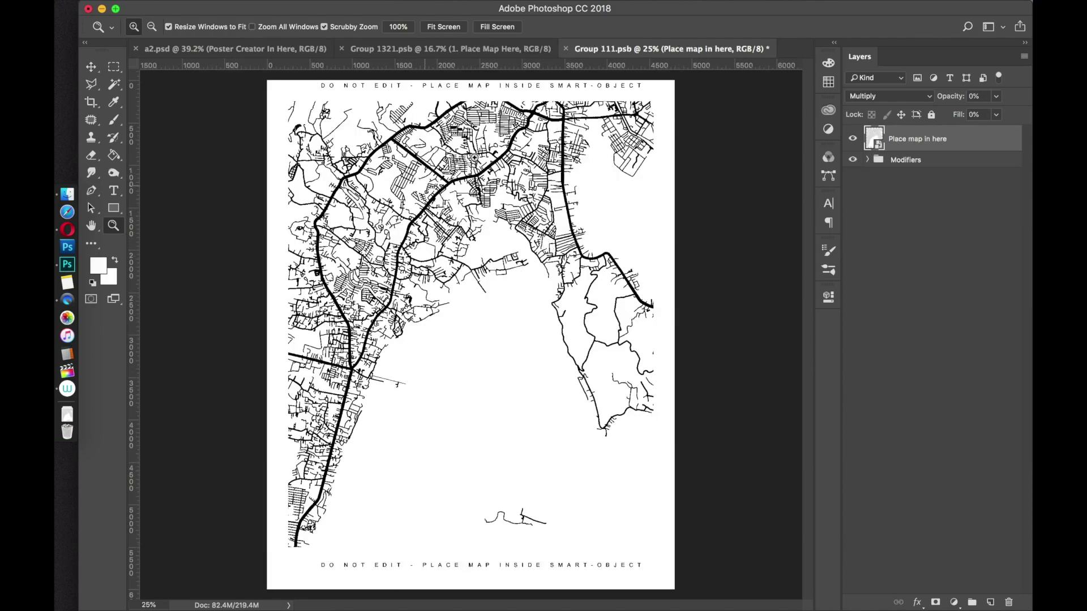
click(566, 49)
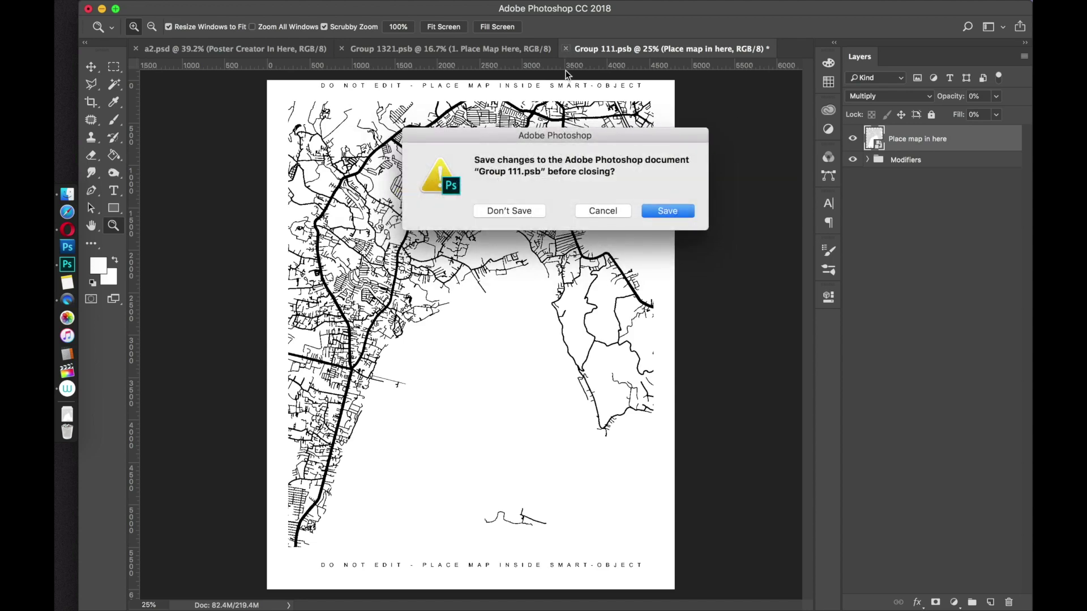
click(666, 213)
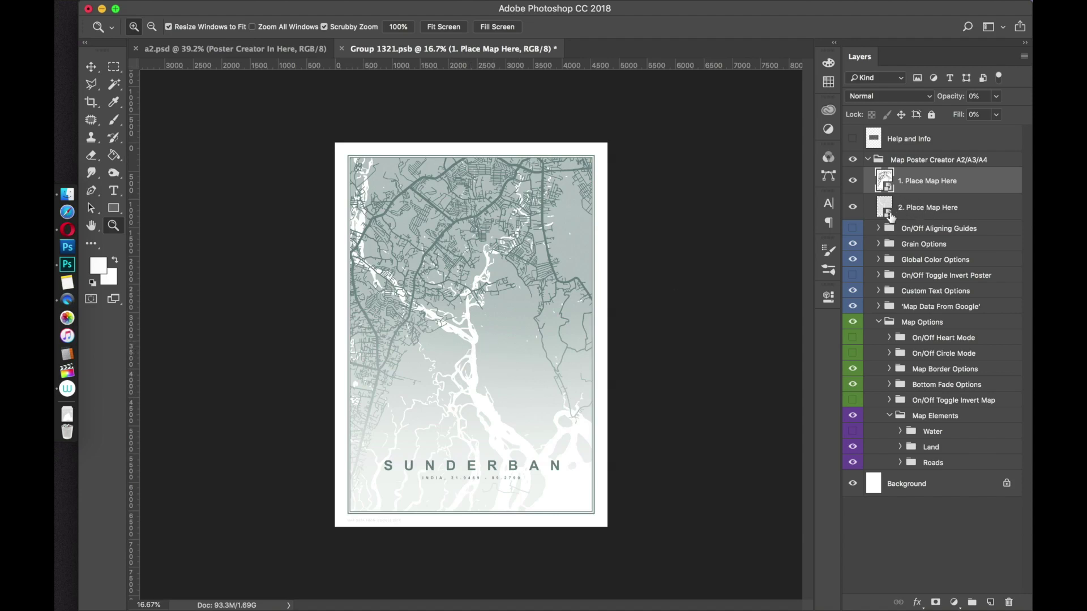
- In the '2. Place Map Here' smart object, hide Replace Me, paste the new map, and save
click(886, 215)
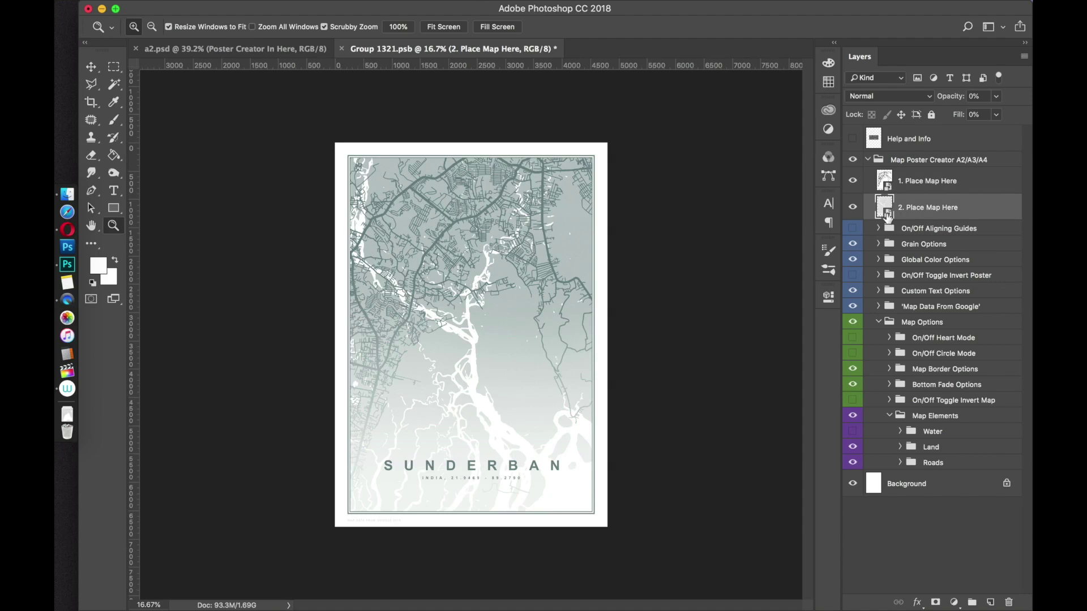
double_click(889, 214)
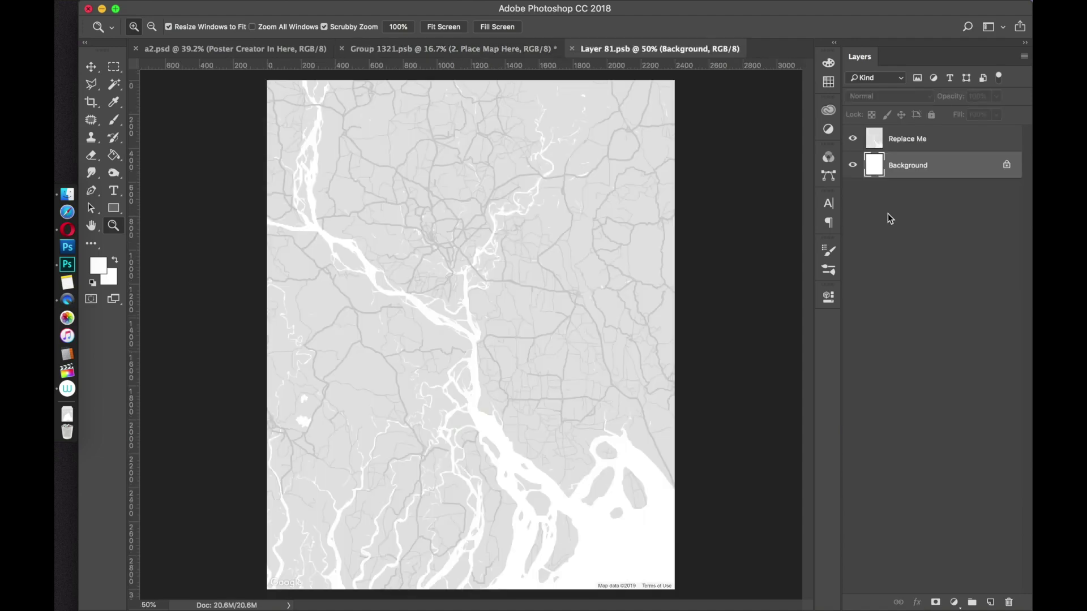
click(852, 139)
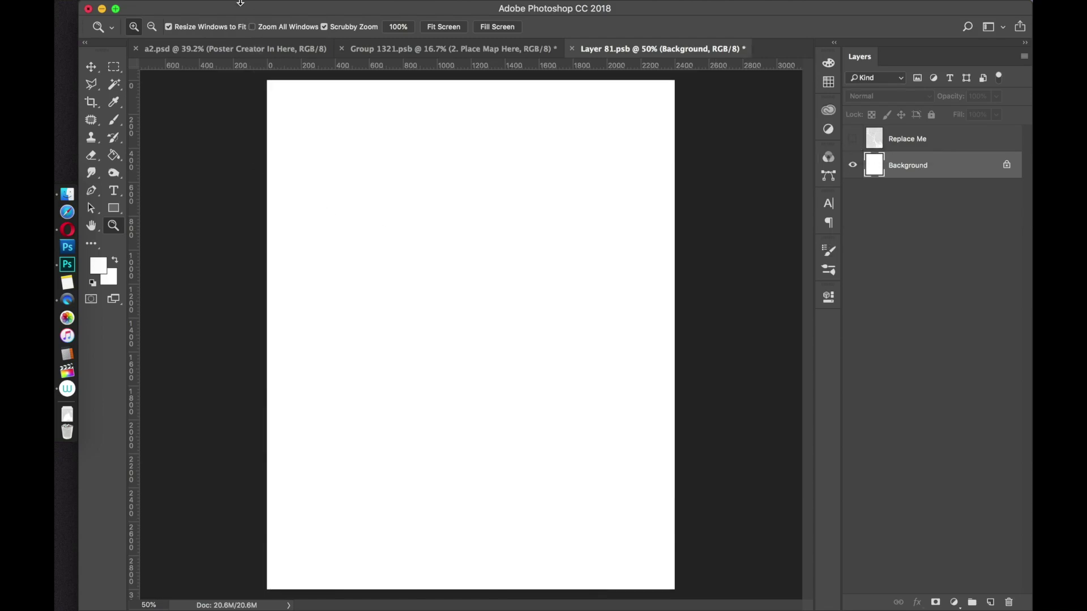
click(207, 8)
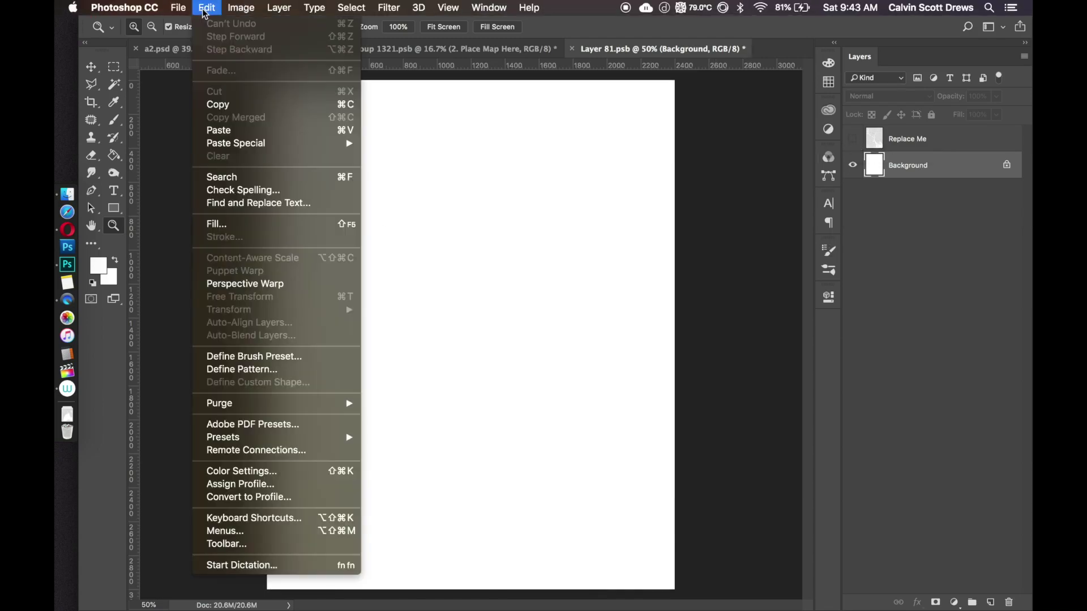
click(226, 132)
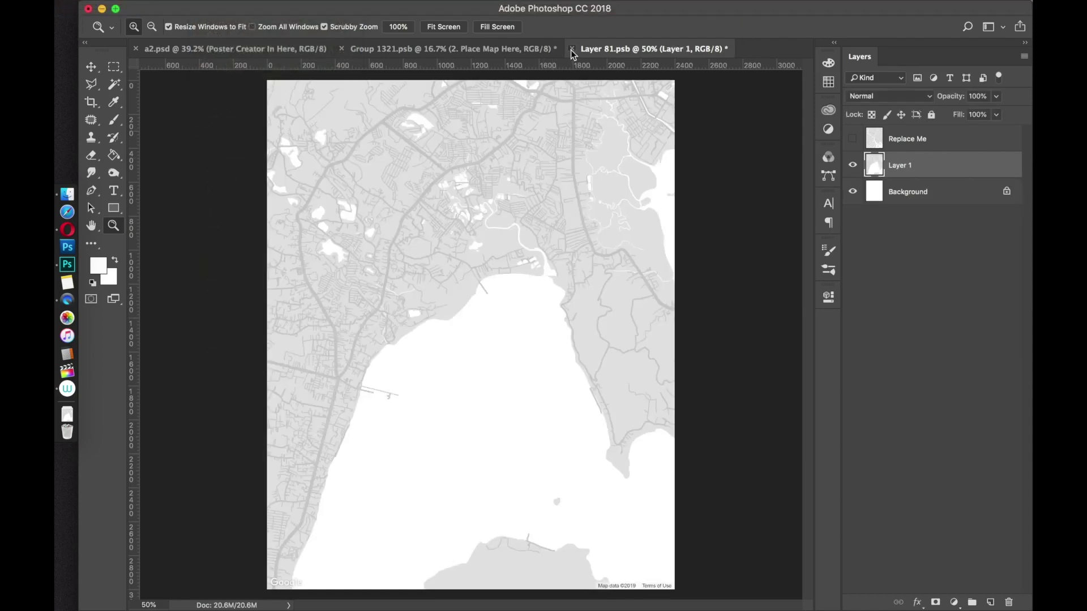
click(571, 50)
click(668, 211)
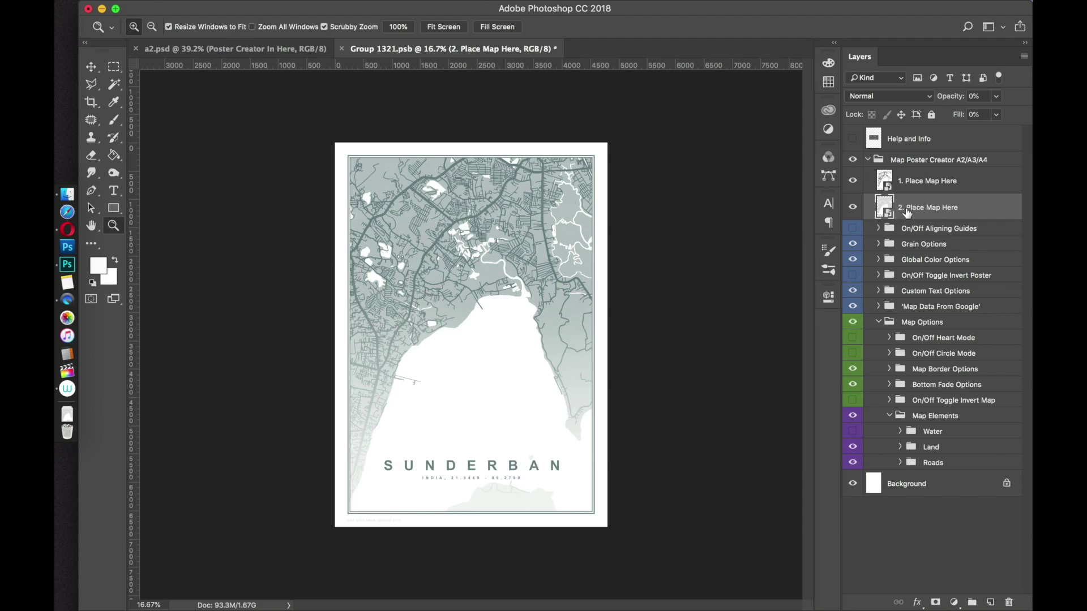
- Scrubby-zoom into the poster's bay map, then back out to view the whole poster
drag(434, 306, 589, 312)
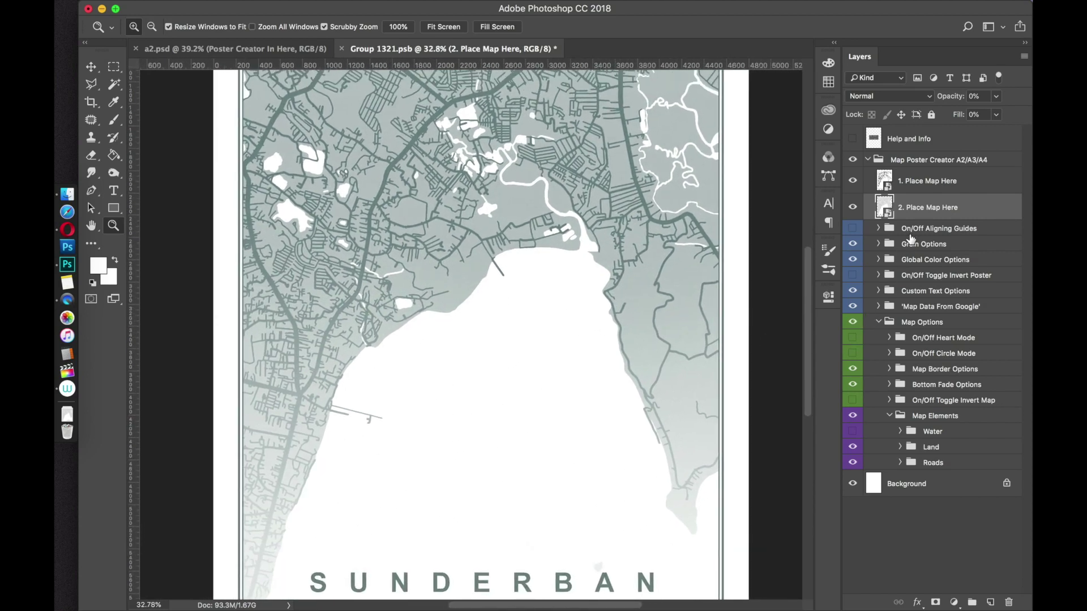
drag(564, 359, 549, 362)
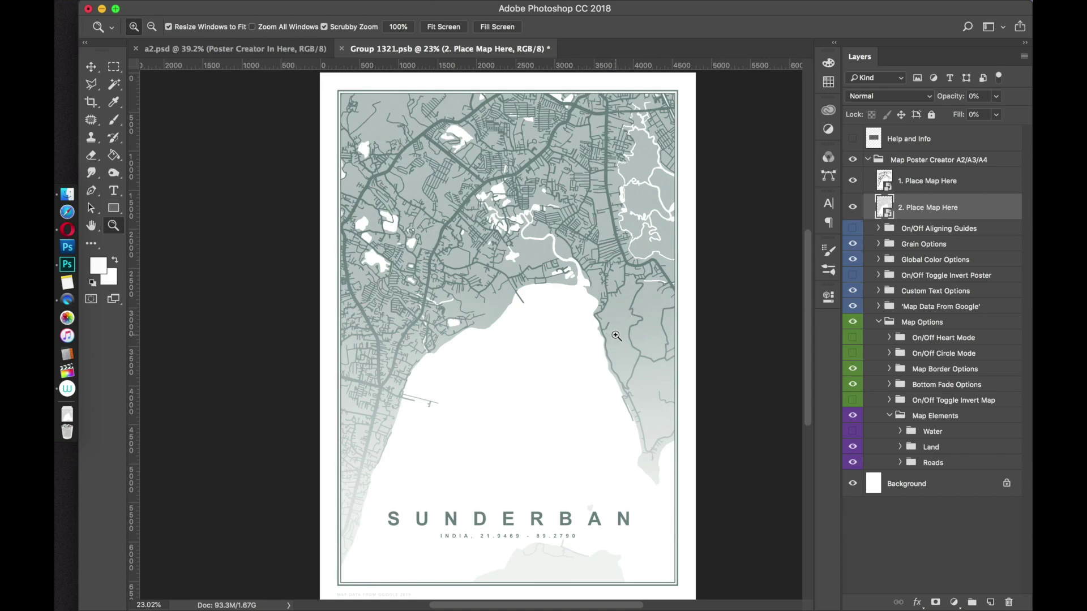
- Expand Global Color Options and set the Custom Global Color fill to green #31821f
click(879, 260)
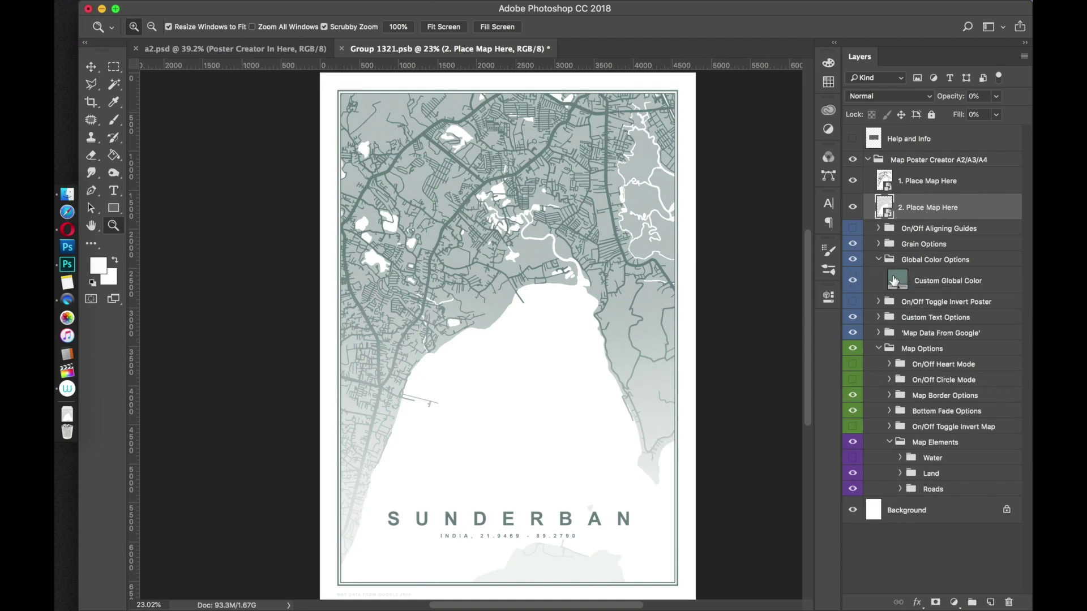
double_click(894, 279)
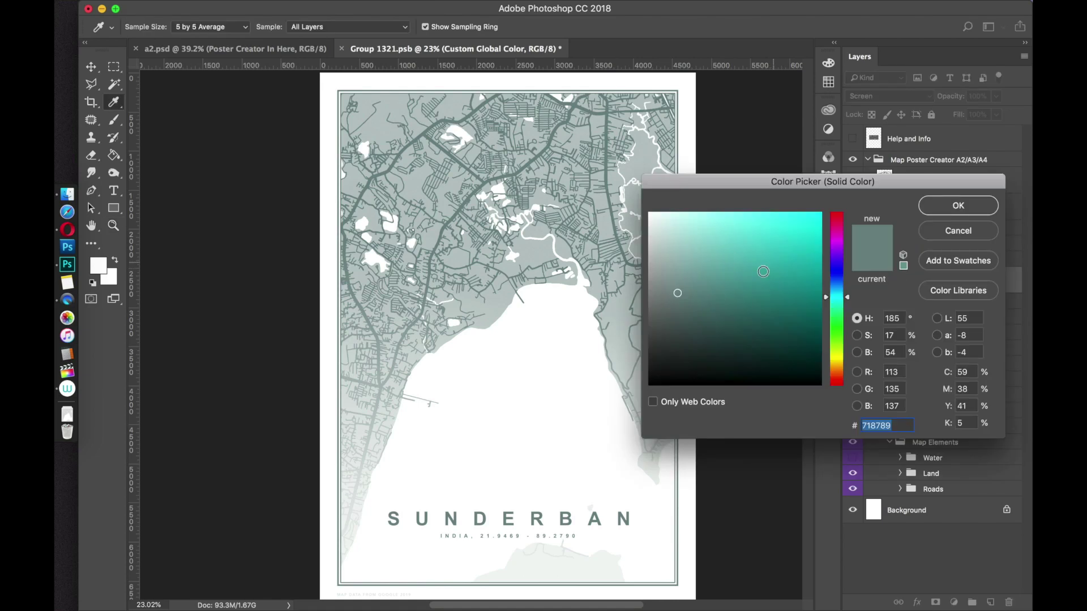
mouse_move(763, 264)
mouse_down()
mouse_move(769, 306)
mouse_move(756, 318)
mouse_move(776, 238)
mouse_up()
click(830, 249)
click(788, 265)
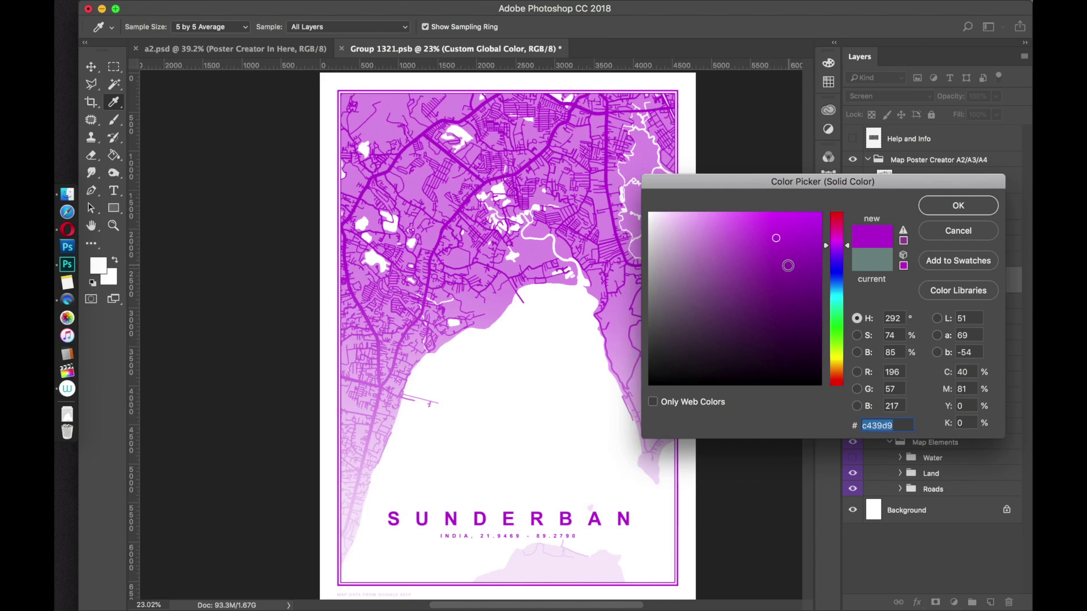
drag(840, 299, 835, 359)
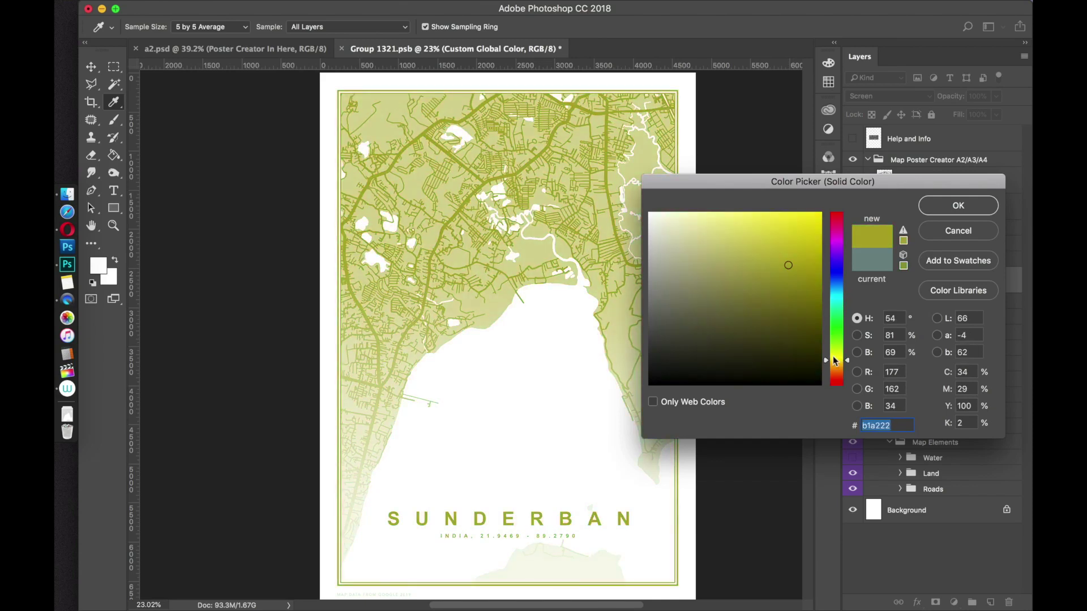
drag(762, 284, 631, 396)
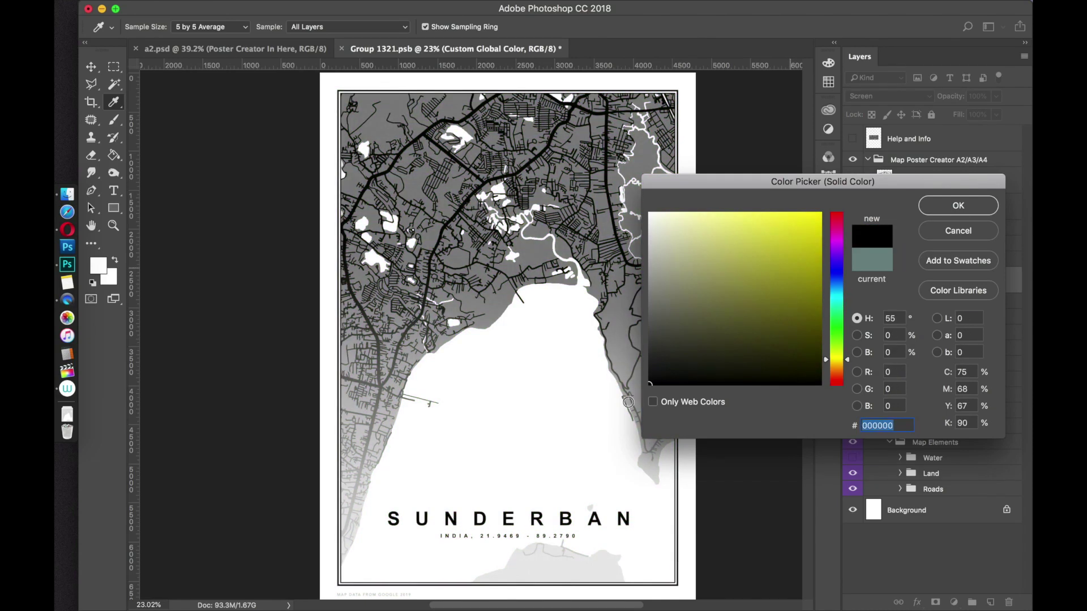
click(783, 289)
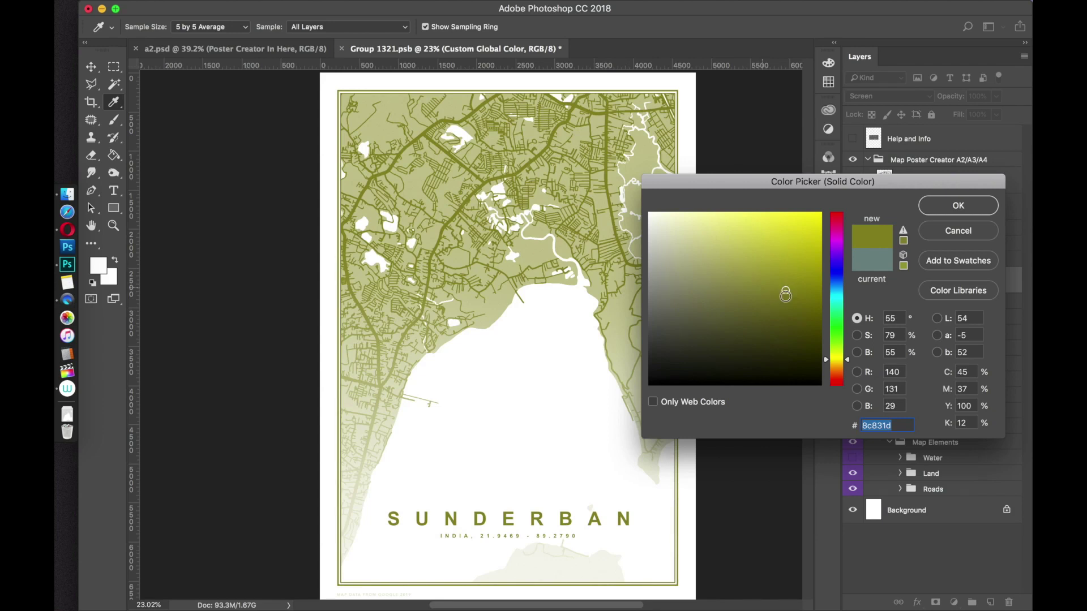
click(780, 296)
drag(833, 359, 842, 334)
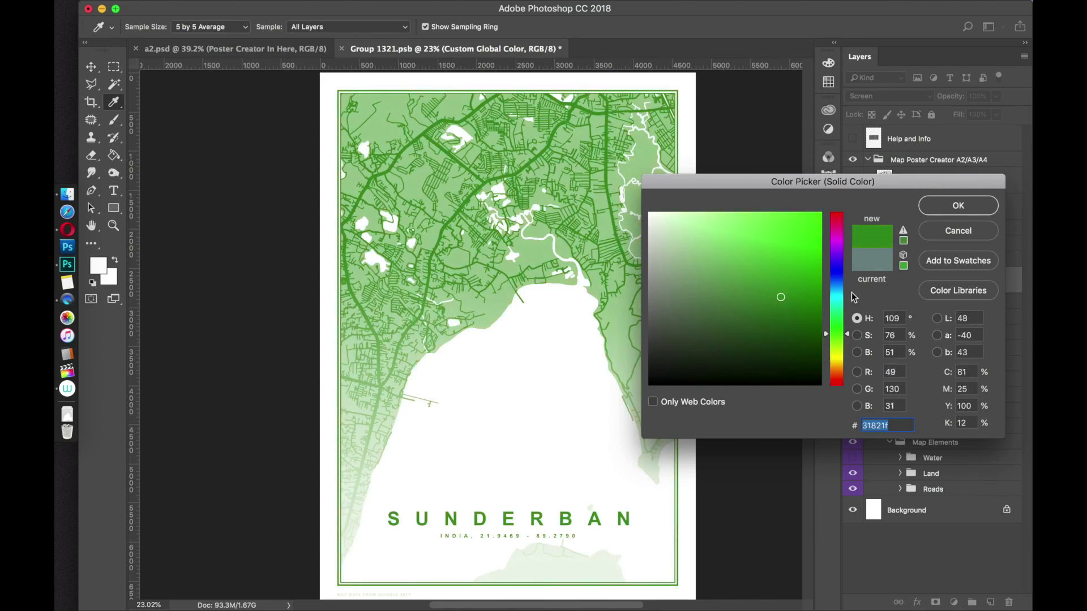
click(950, 206)
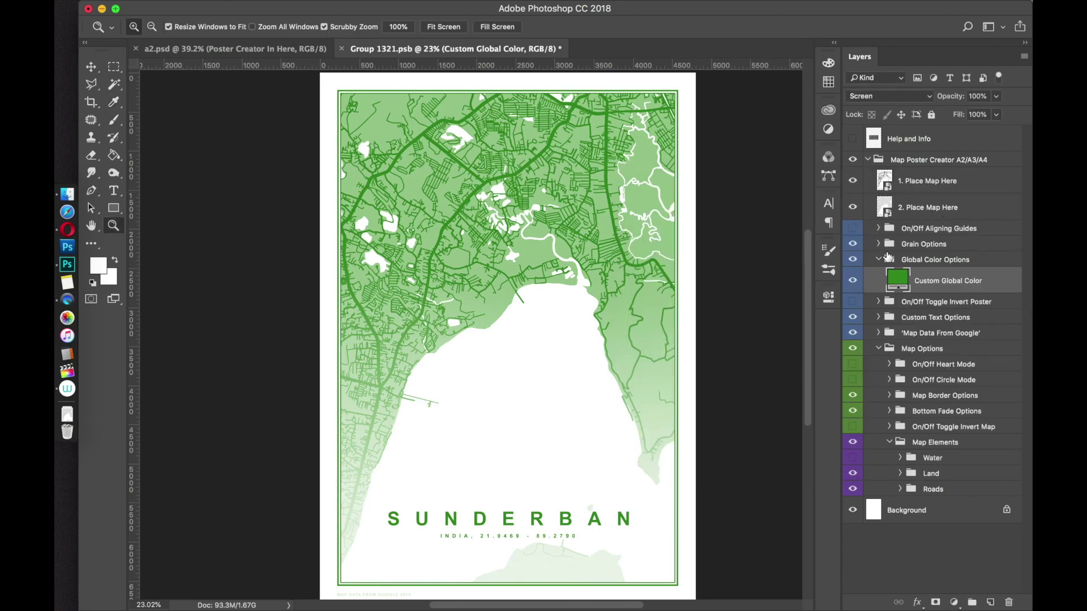
click(879, 260)
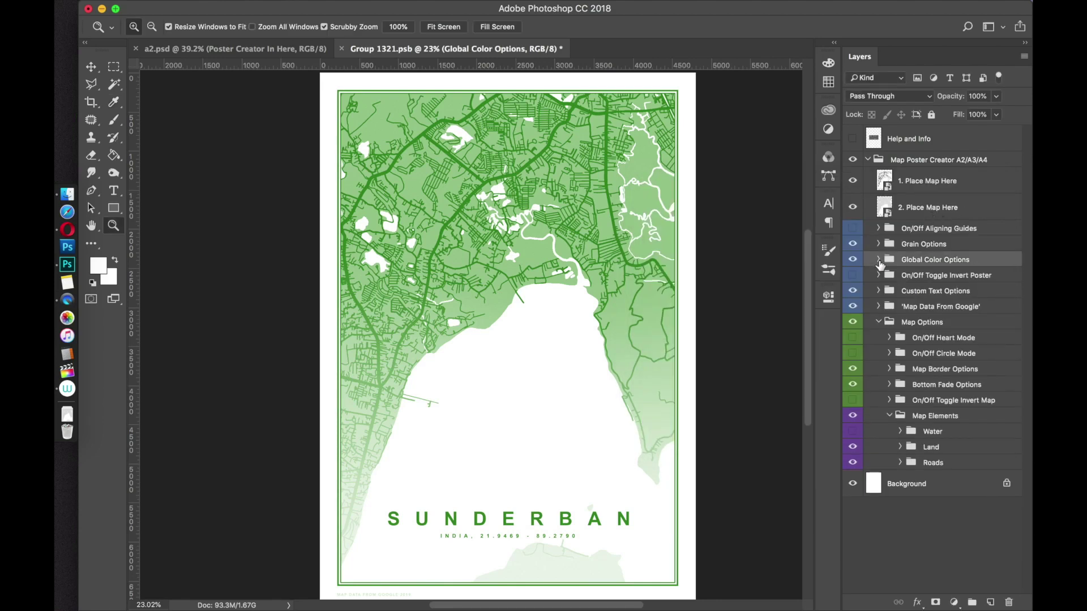
click(853, 276)
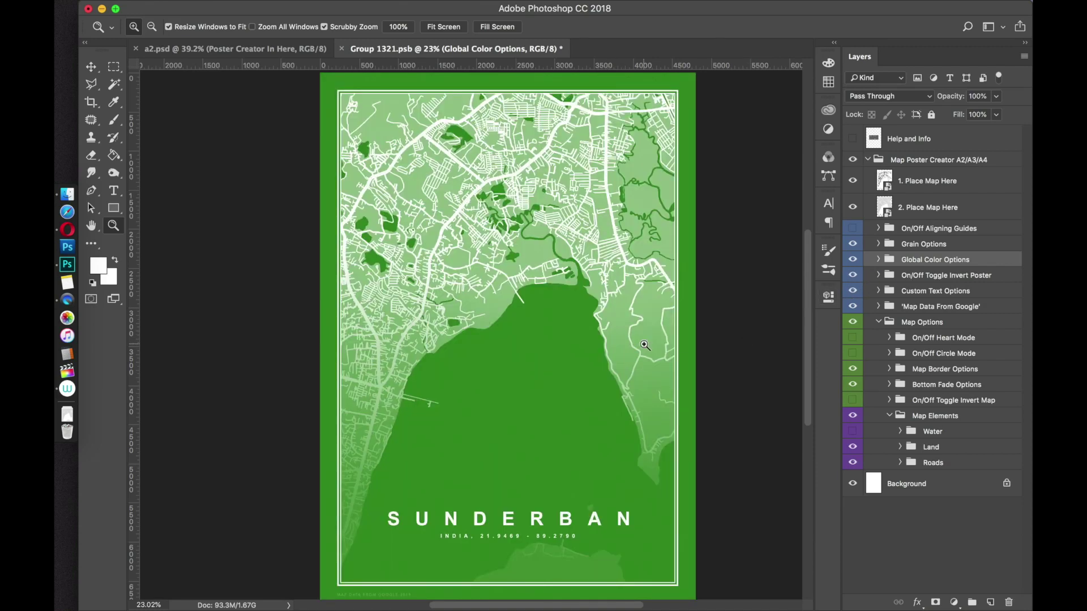
click(853, 276)
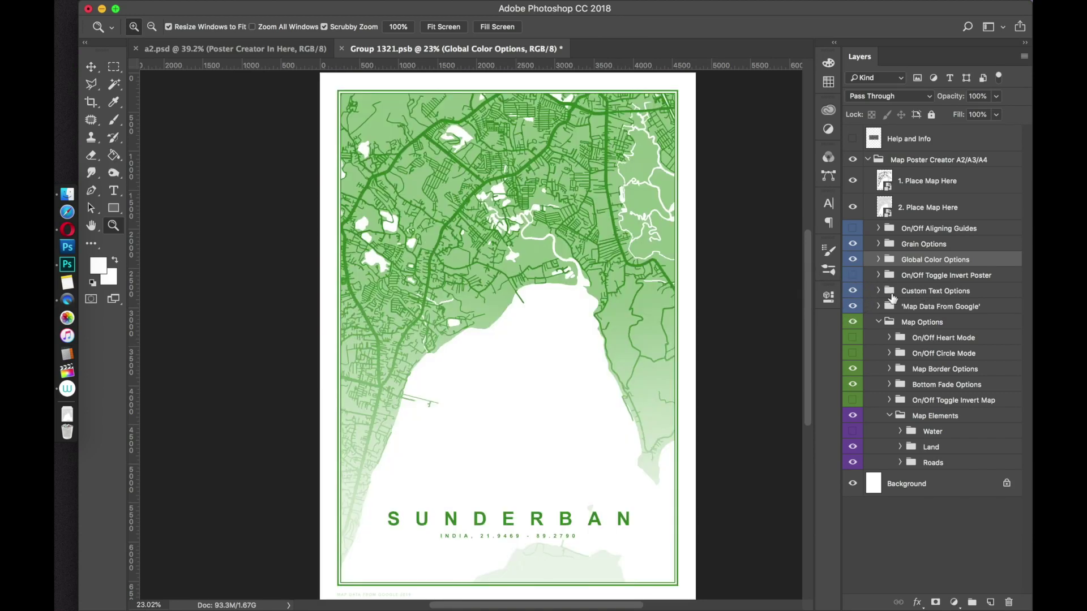
- Retype the SUNDERBAN title as PHUKET and start the coordinates line with 'THAILAND,'
click(878, 291)
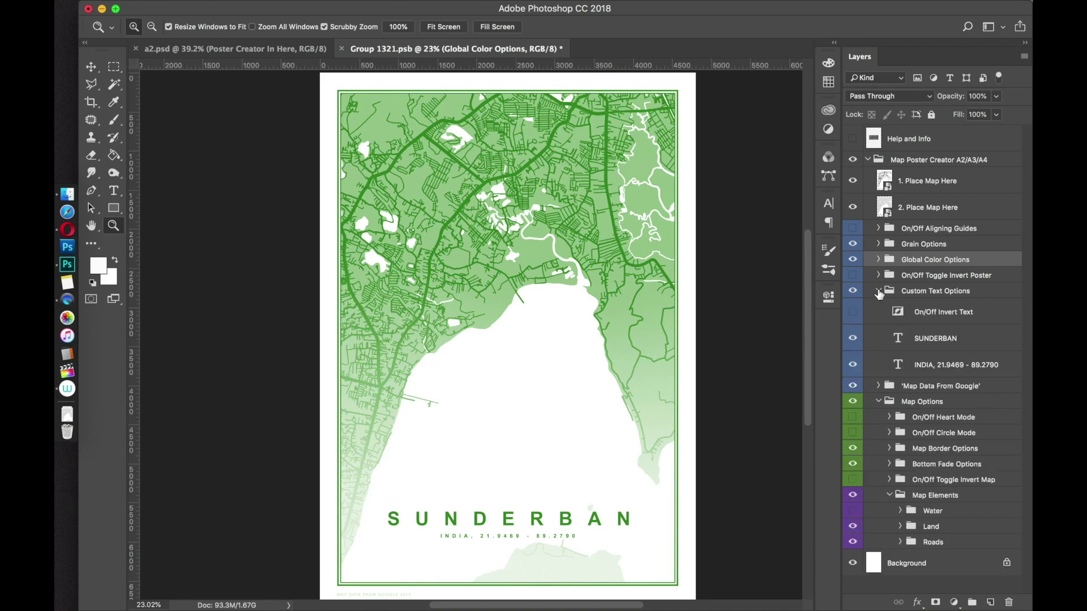
double_click(934, 340)
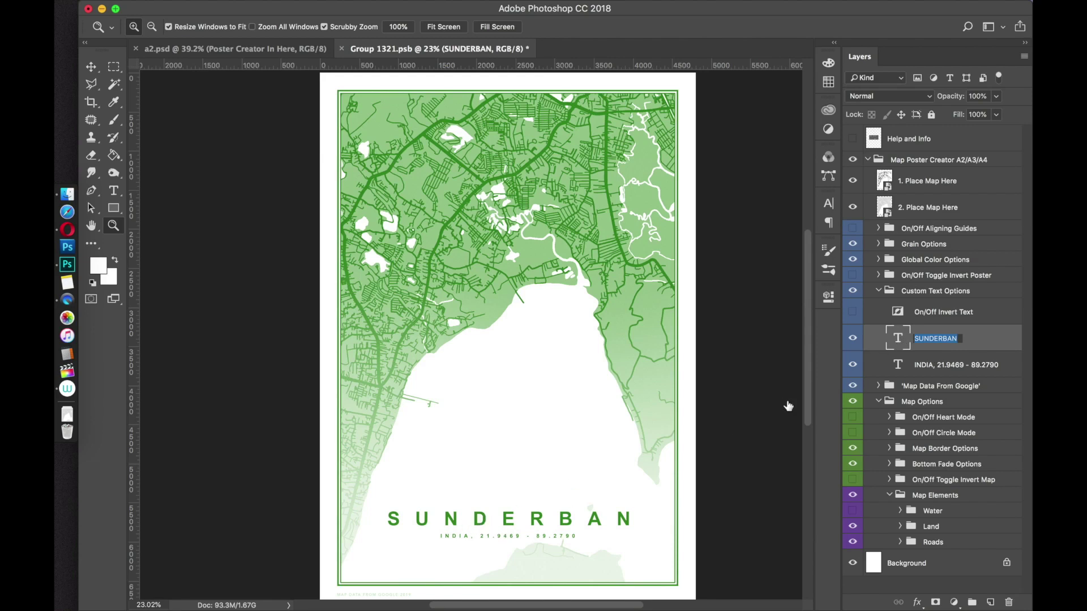
click(915, 354)
double_click(898, 340)
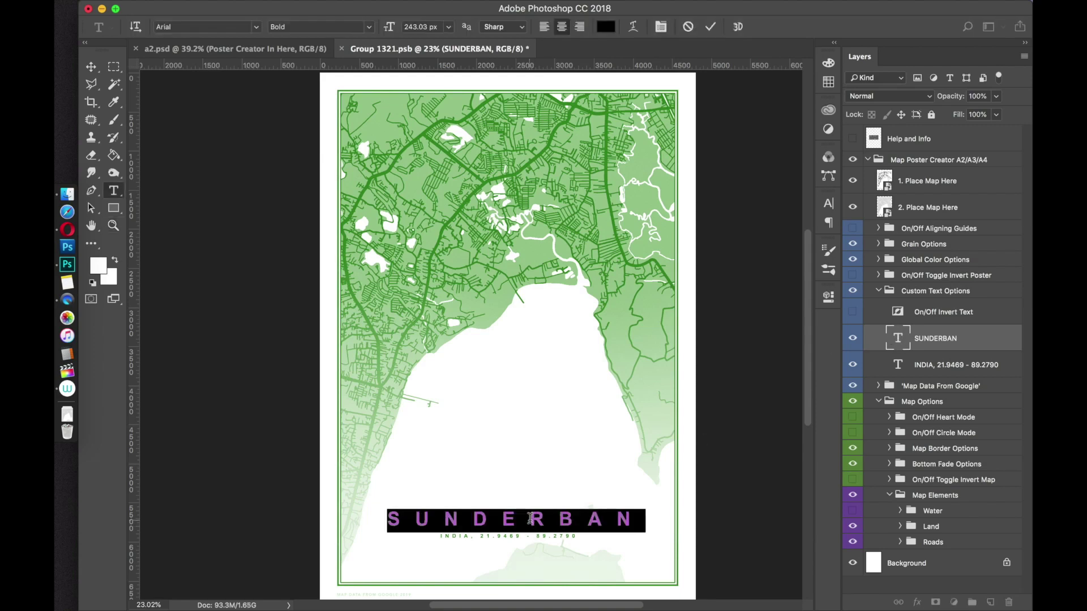
text(PHUKET)
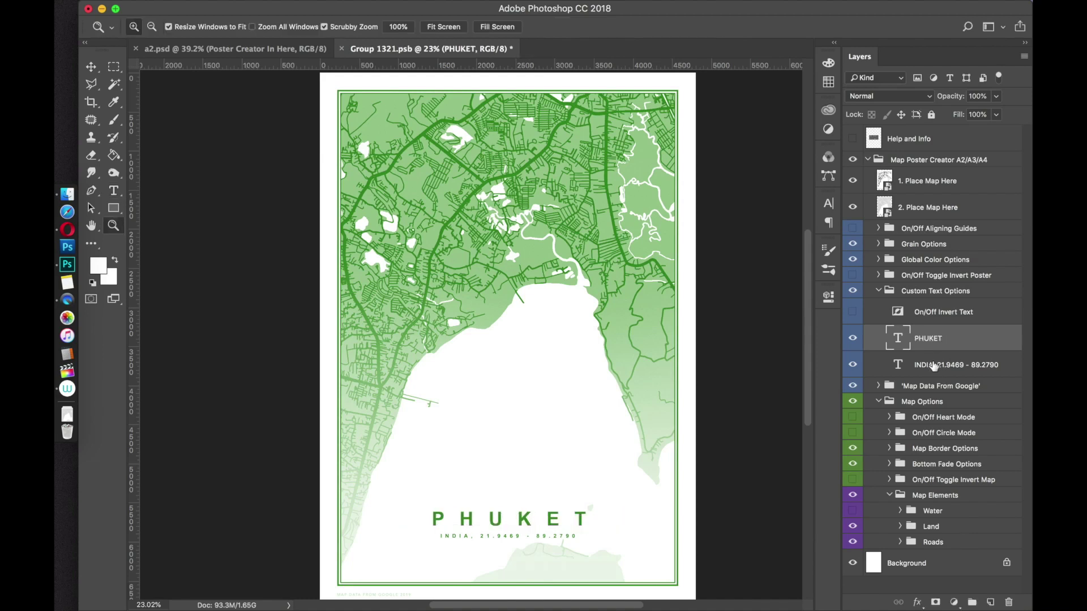
double_click(899, 366)
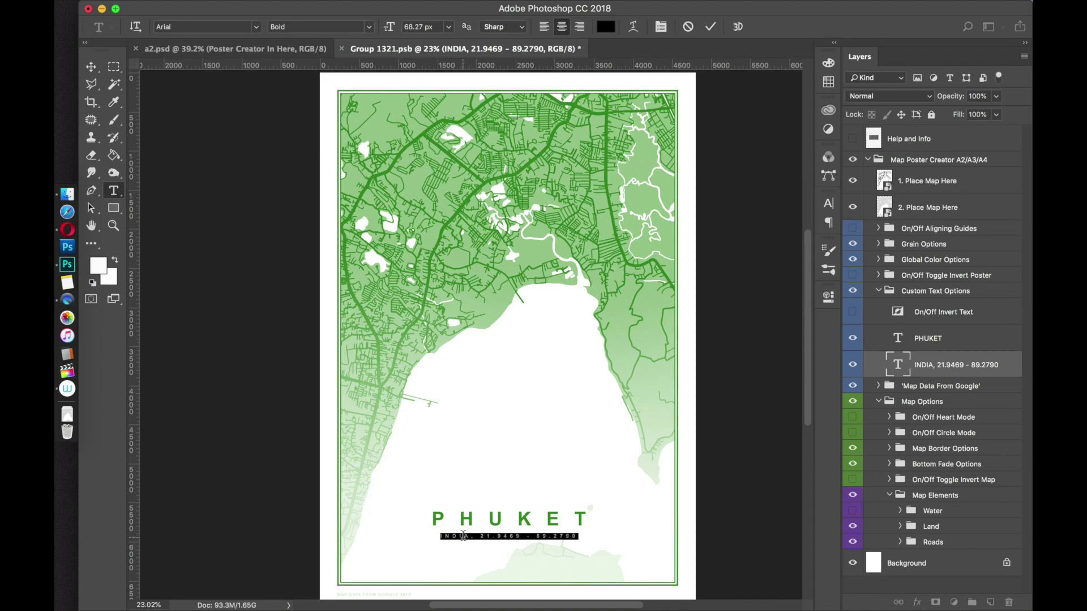
text(TH)
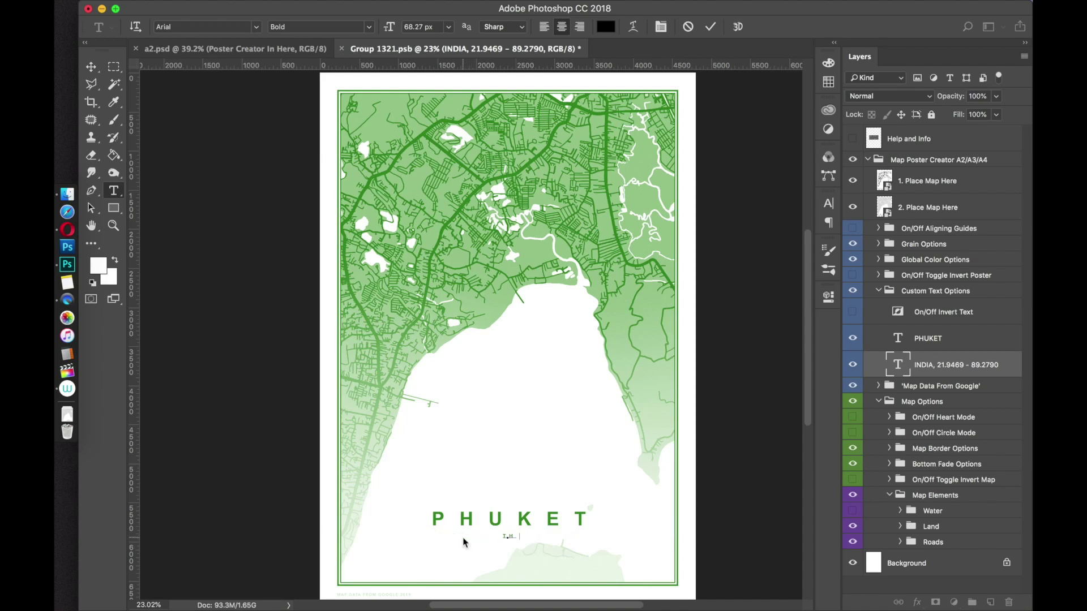
text(AILAND,)
- In the browser's GPS Coordinates page, move the map to centre on Phuket
click(67, 230)
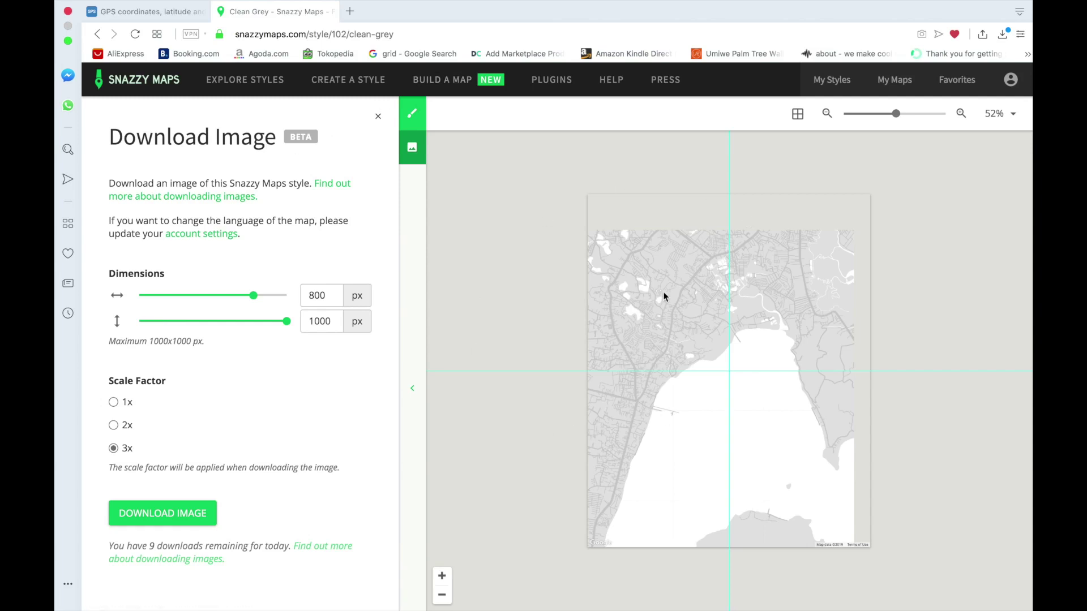
click(146, 11)
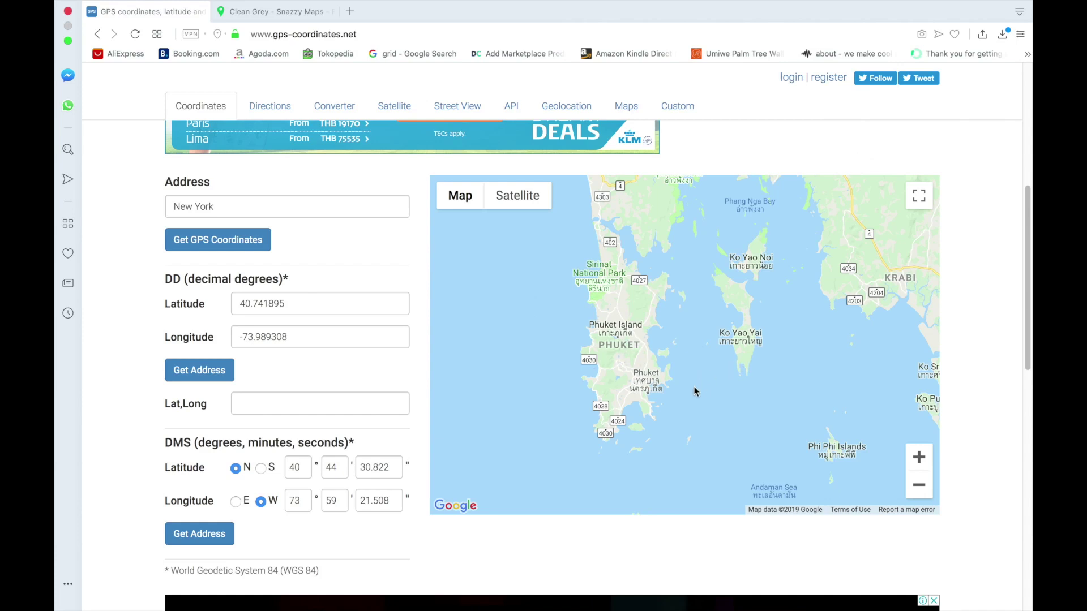
drag(694, 391, 742, 356)
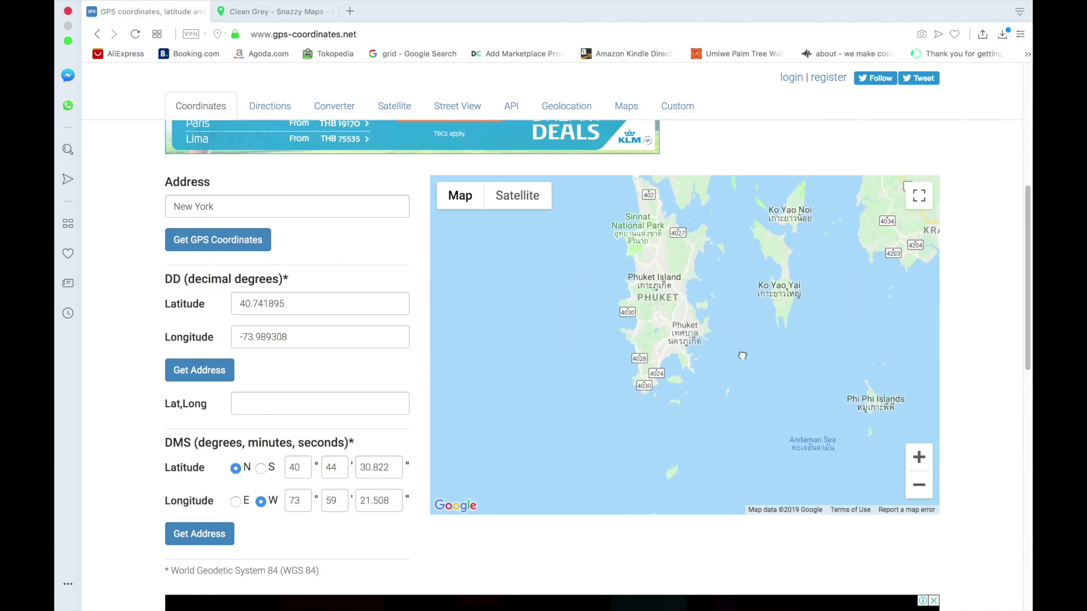
scroll(742, 355, up, 5)
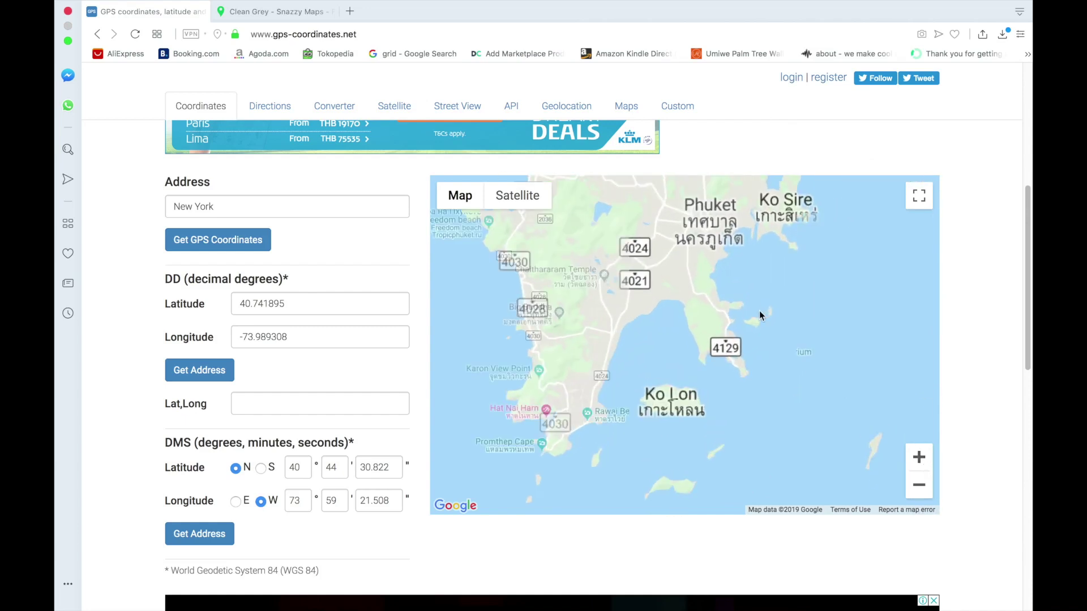
click(274, 11)
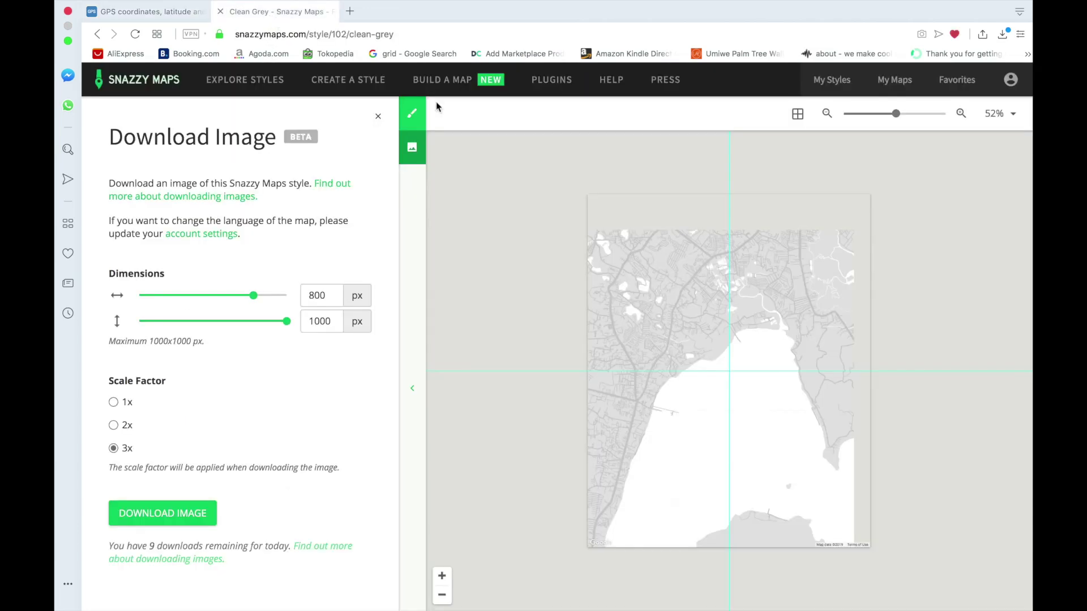
click(144, 11)
- Zoom into Chalong Bay, drop a marker there, and select latitude 7.8405
drag(623, 400, 667, 339)
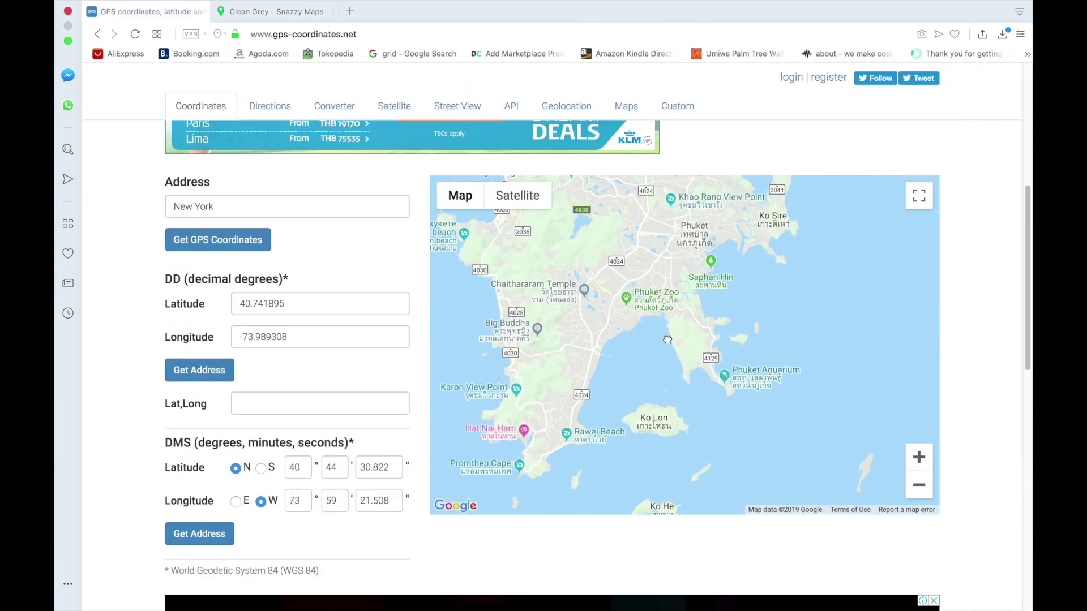
click(918, 457)
click(918, 457)
drag(524, 295, 692, 310)
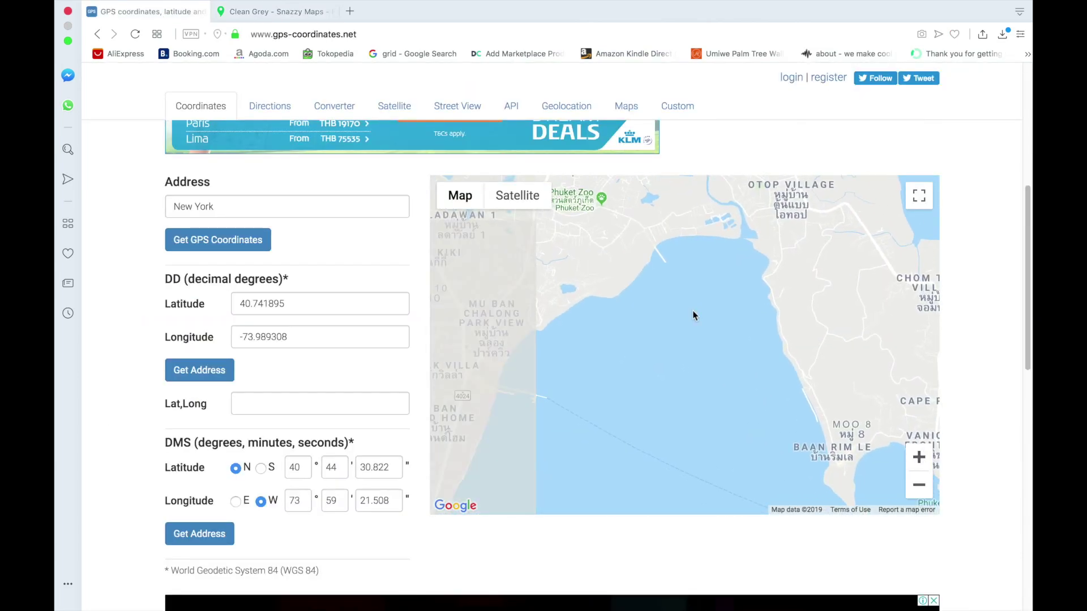
drag(725, 268, 687, 318)
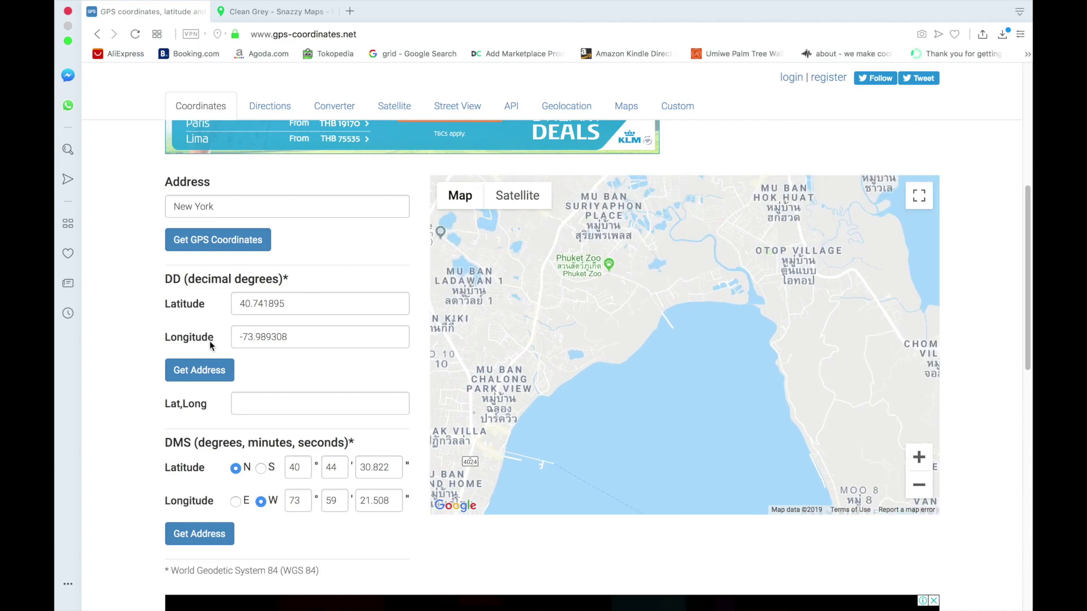
click(635, 295)
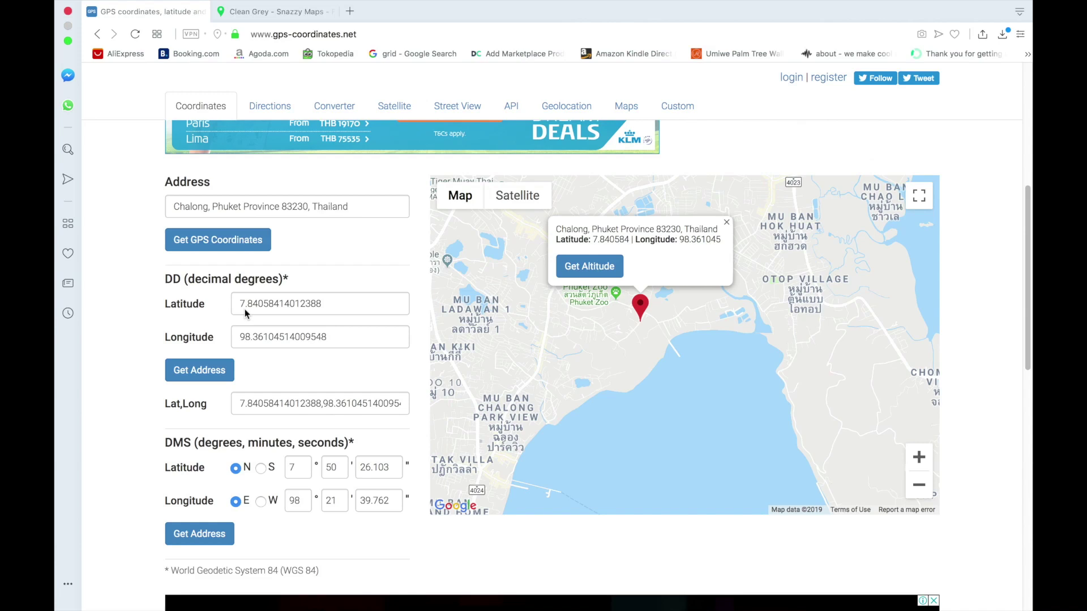
drag(242, 308, 263, 307)
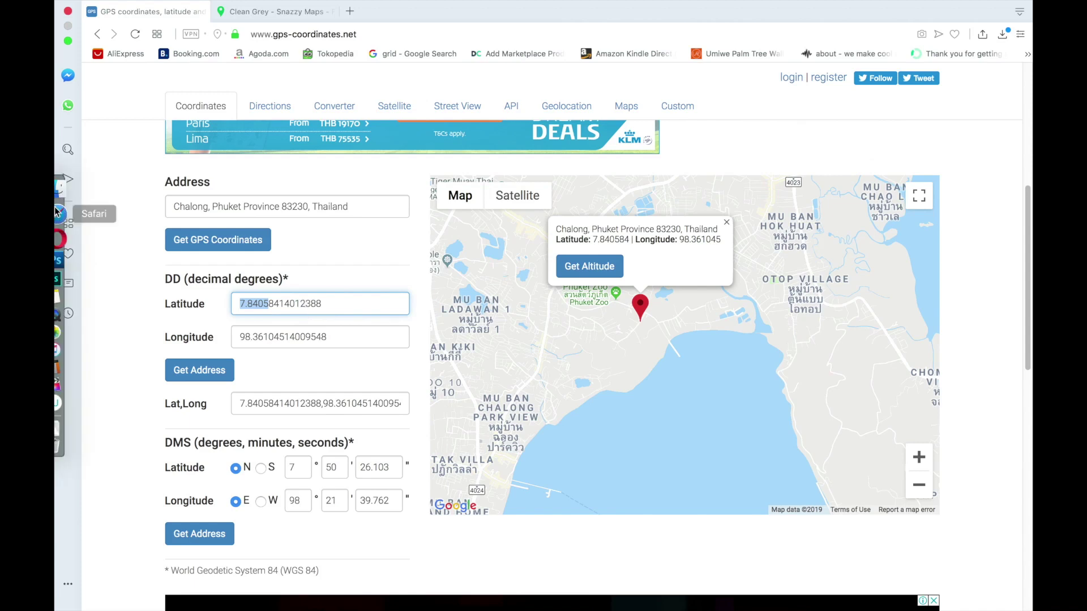
- Back in Photoshop, append the latitude to the end of the THAILAND subtitle
click(70, 266)
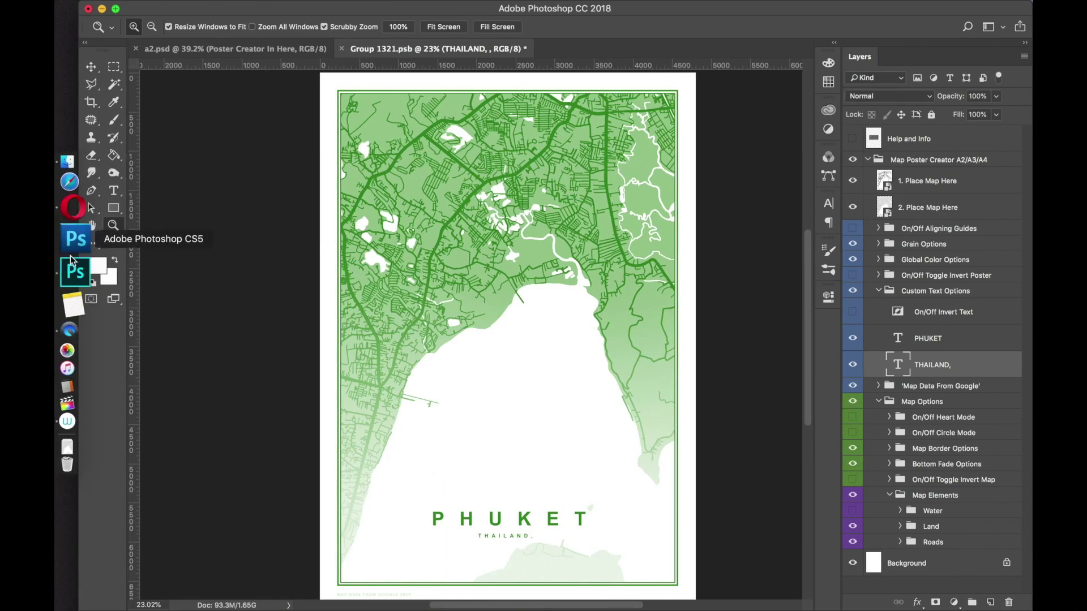
double_click(897, 364)
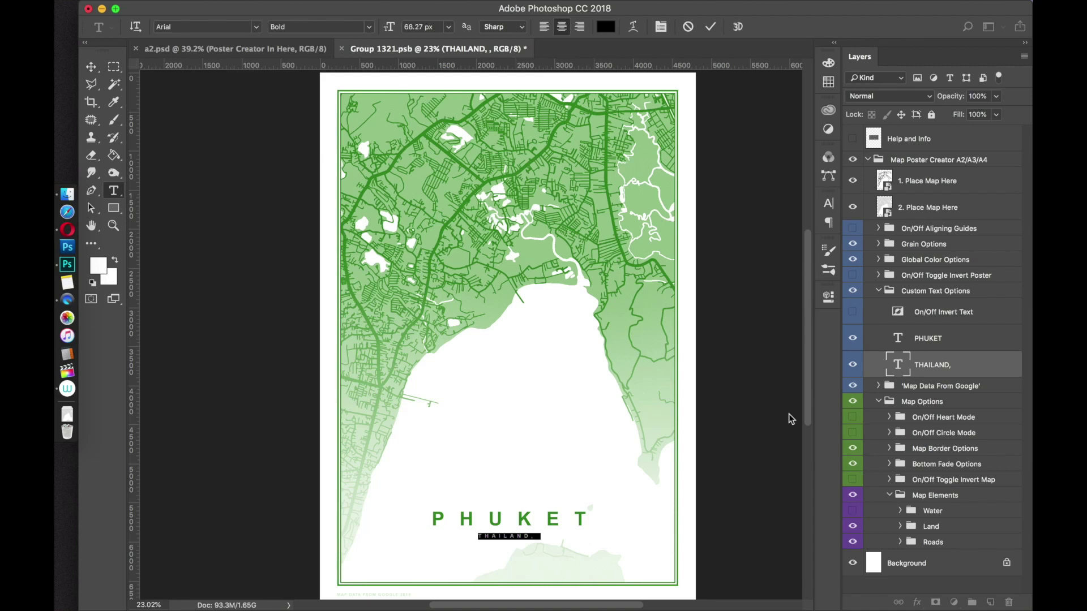
click(533, 536)
text(7.8805)
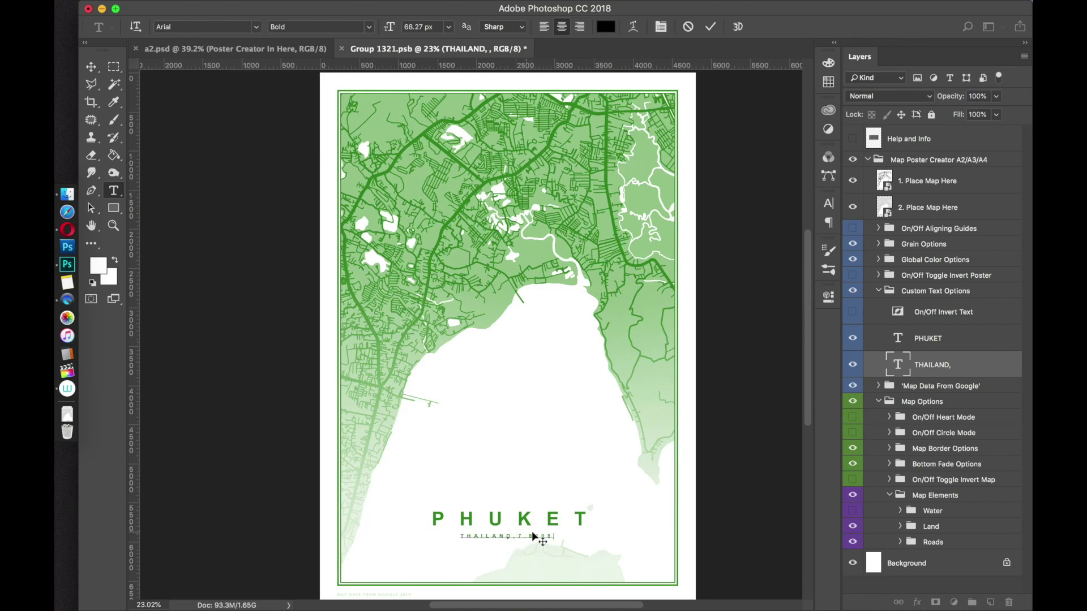
- Copy the longitude from the coordinates page and add ', 98.3610' to the subtitle
click(68, 230)
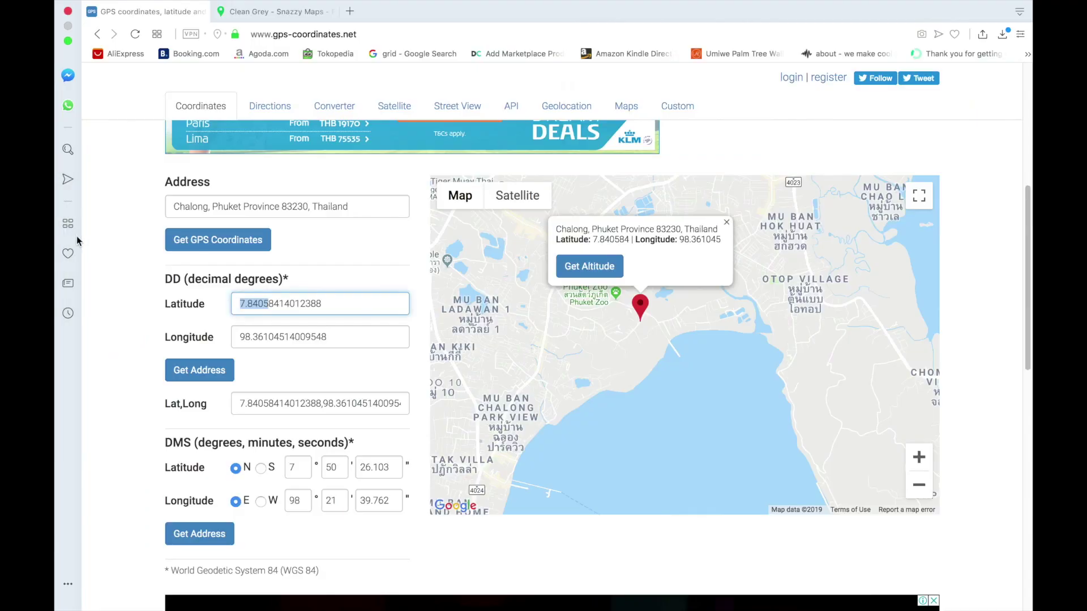
click(244, 338)
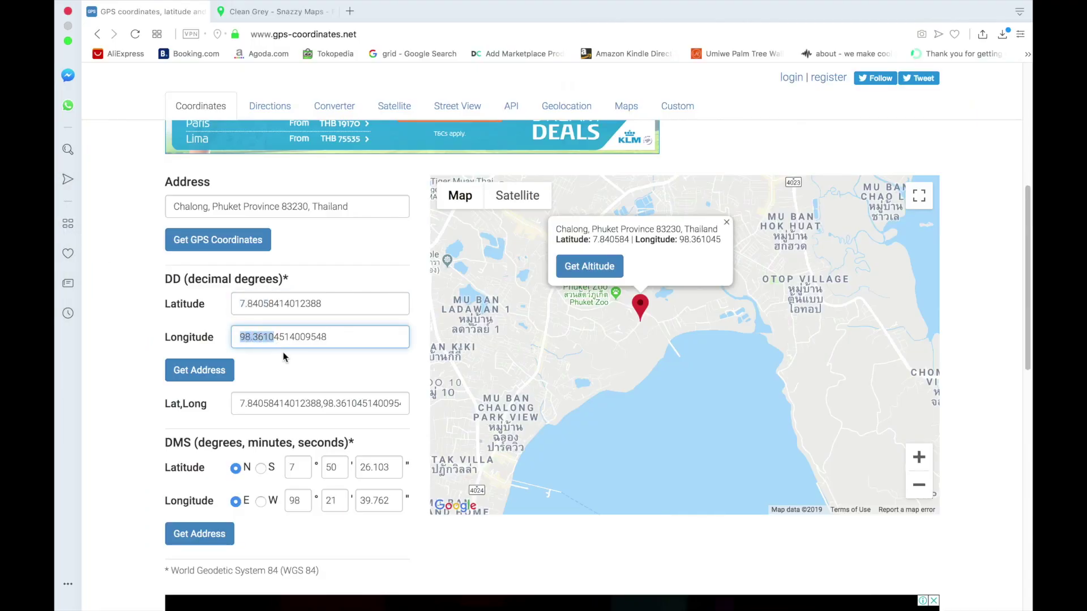
click(79, 274)
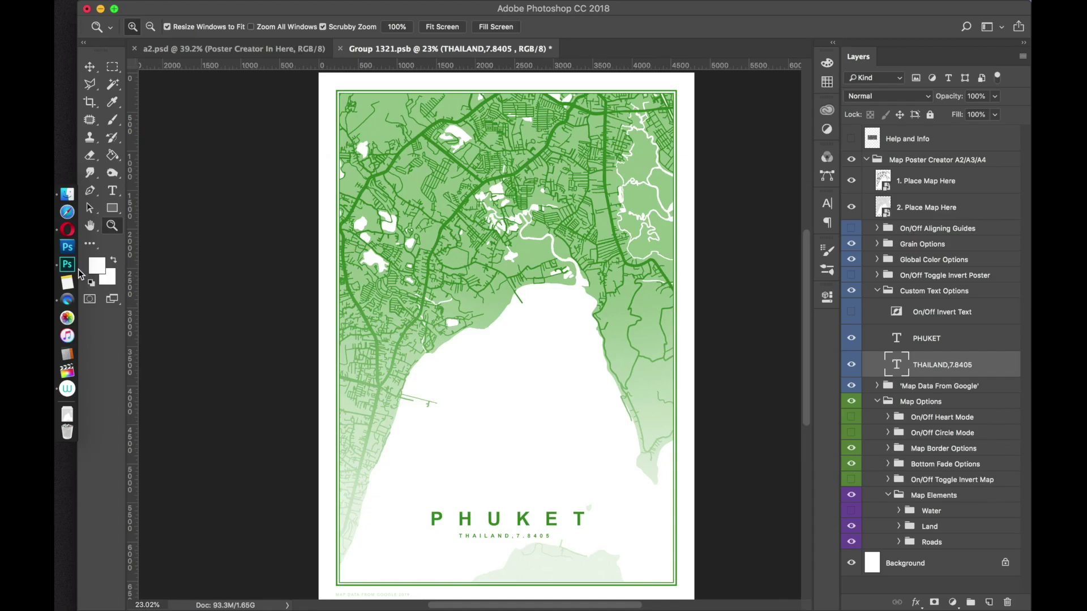
double_click(898, 365)
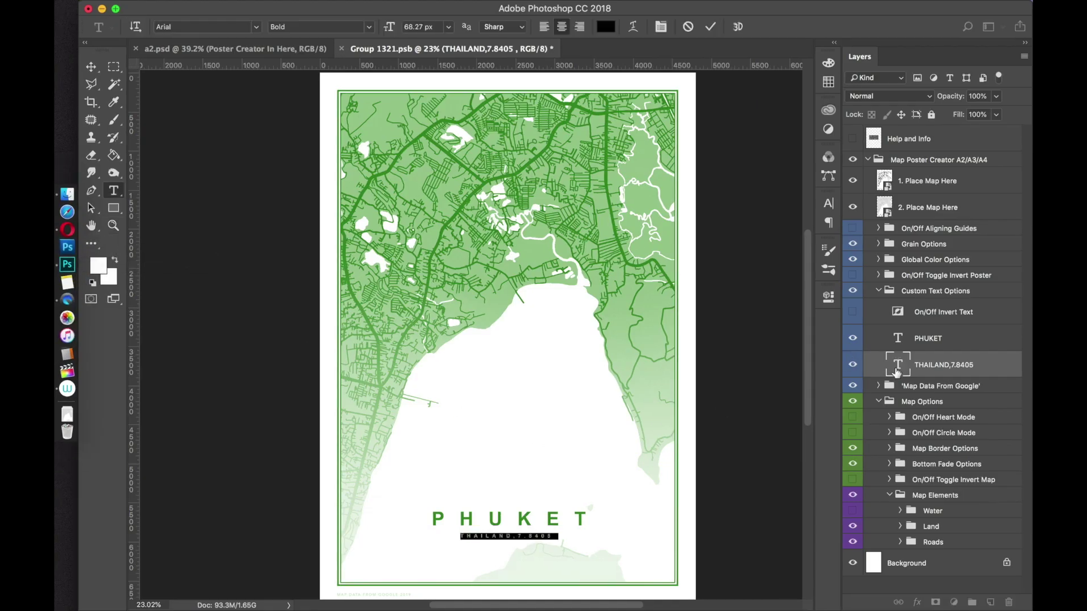
click(554, 538)
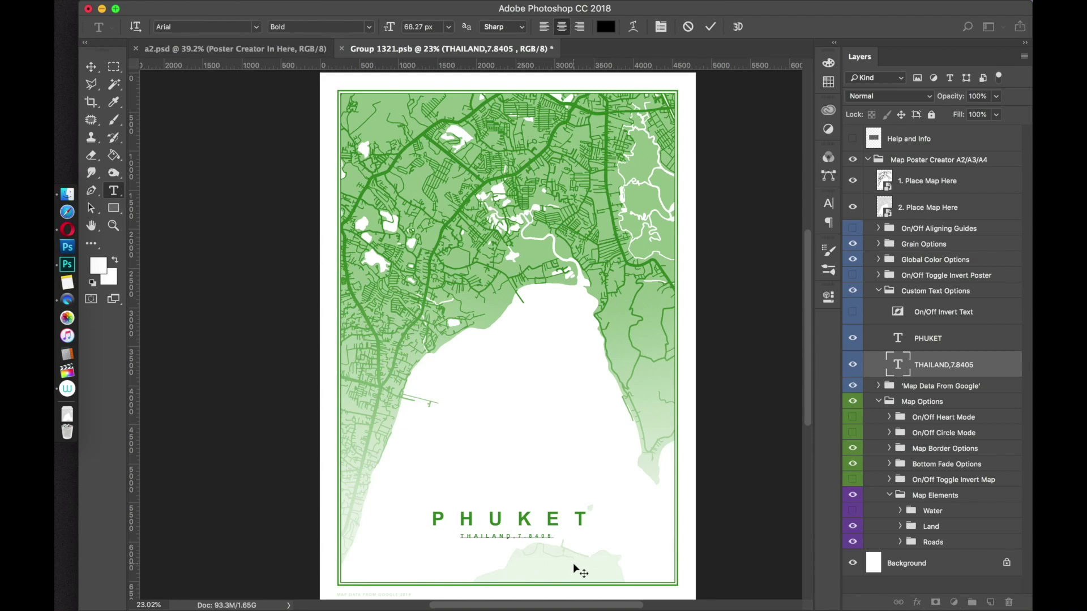
text(, 98.3610)
- Fix the separator so the subtitle reads THAILAND,7.8405 - 98.3610, and commit the text
click(538, 537)
key(BackSpace)
text(|)
click(94, 68)
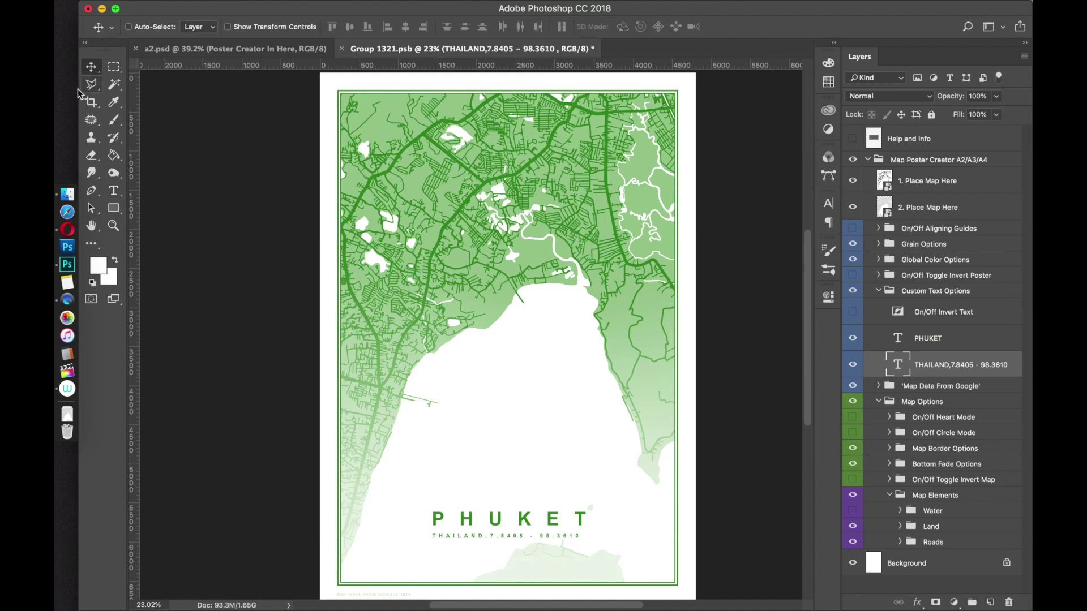
- Select the PHUKET title layer with the Move tool and nudge it left and right
click(929, 346)
click(932, 370)
click(926, 343)
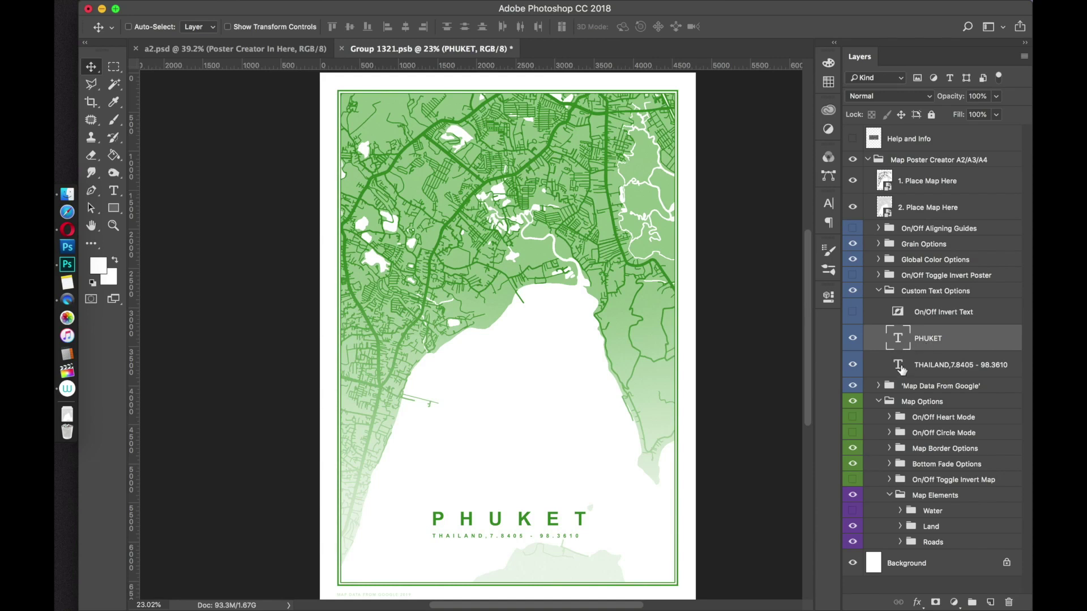
key(m)
click(94, 69)
key(Left)
key(Left)
key(Left)
key(Left)
key(Left)
key(Left)
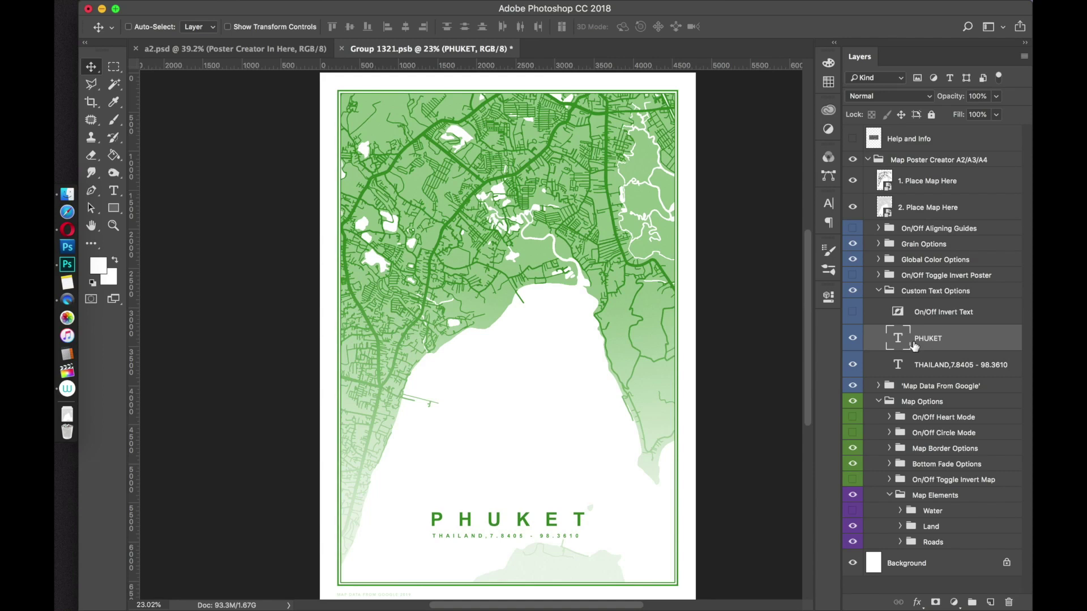
key(Right)
key(Right)
key(Right)
key(Right)
key(Right)
key(Right)
key(Right)
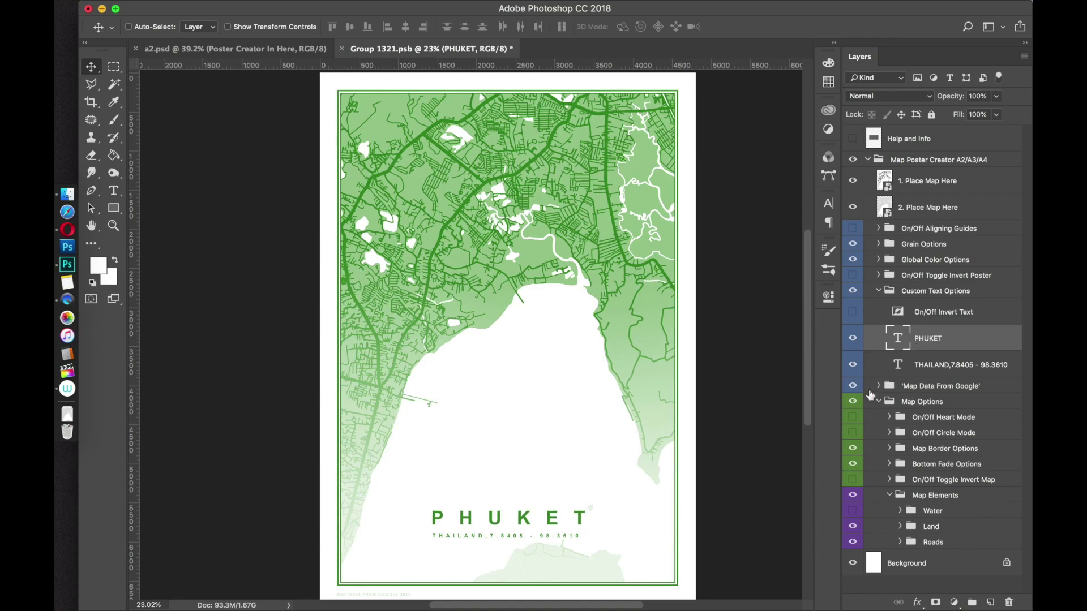
- Nudge the THAILAND coordinates line right to centre it under PHUKET, then collapse Custom Text Options
click(916, 370)
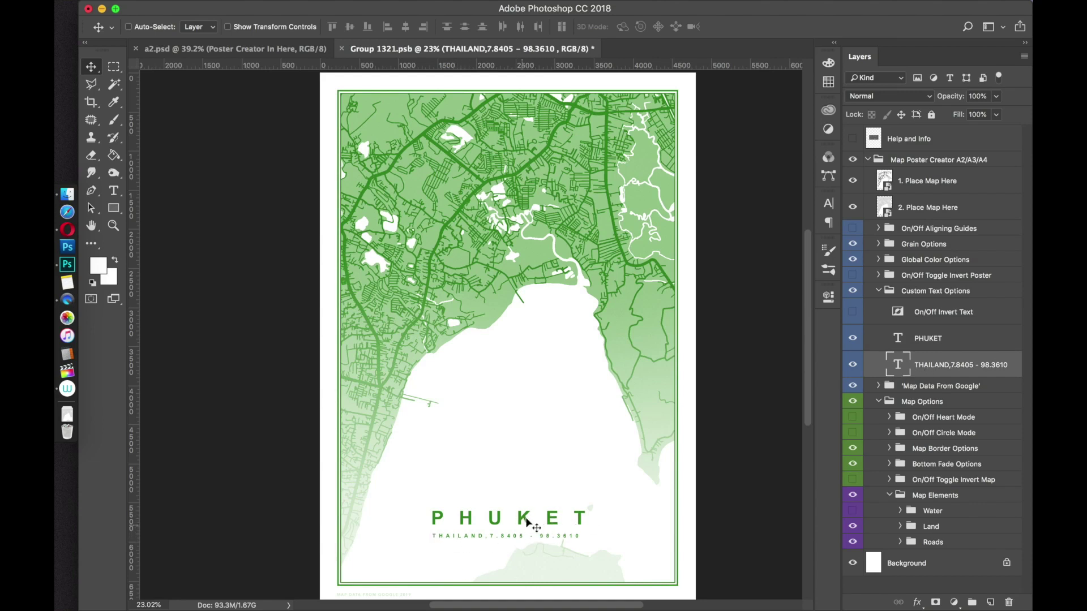
key(shift+Right)
click(878, 292)
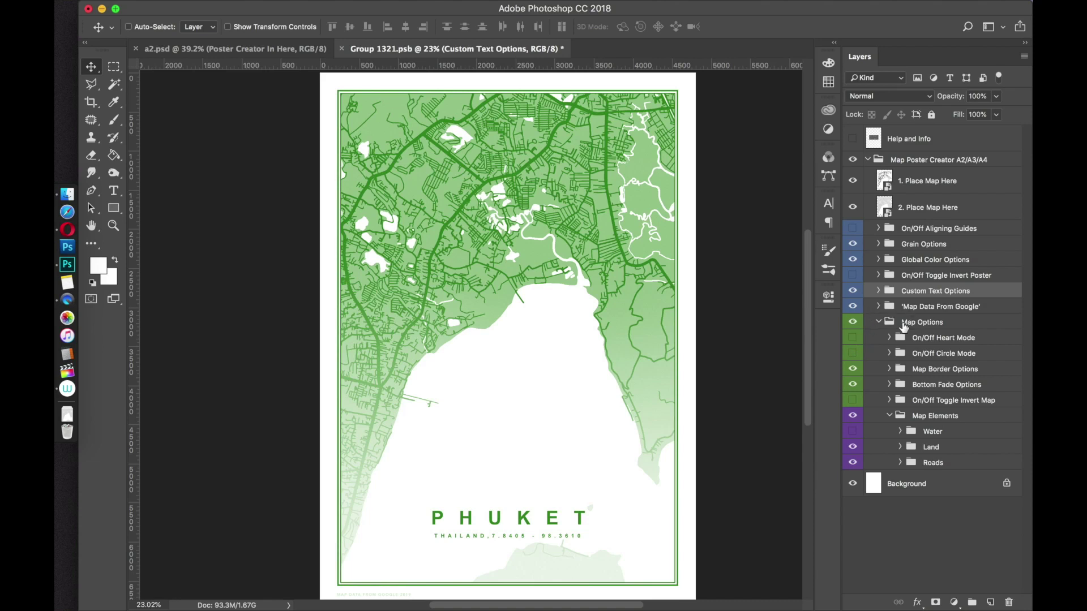
click(852, 339)
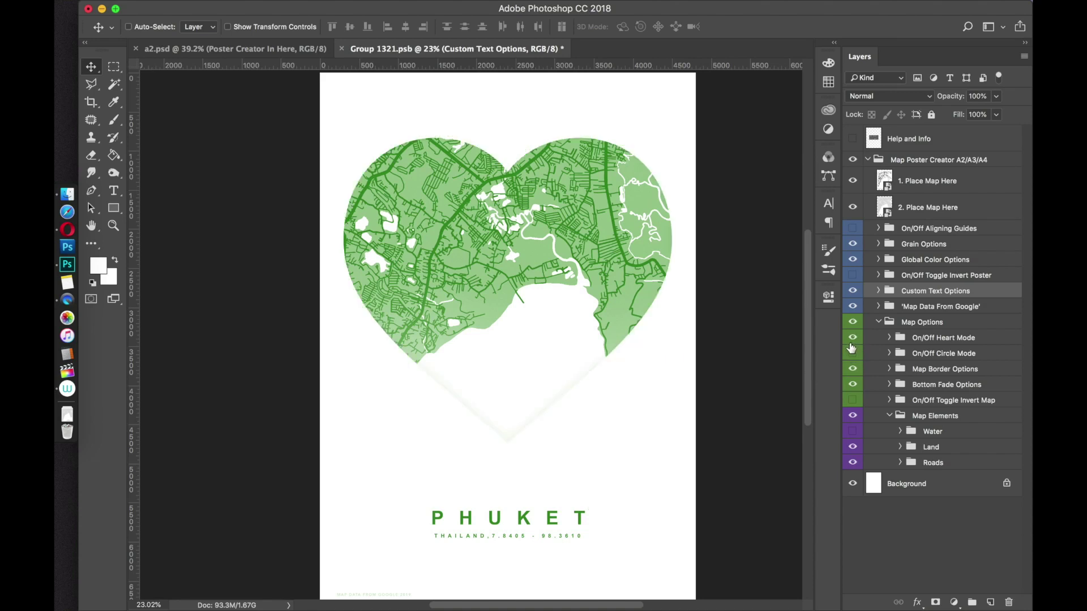
click(852, 343)
click(852, 354)
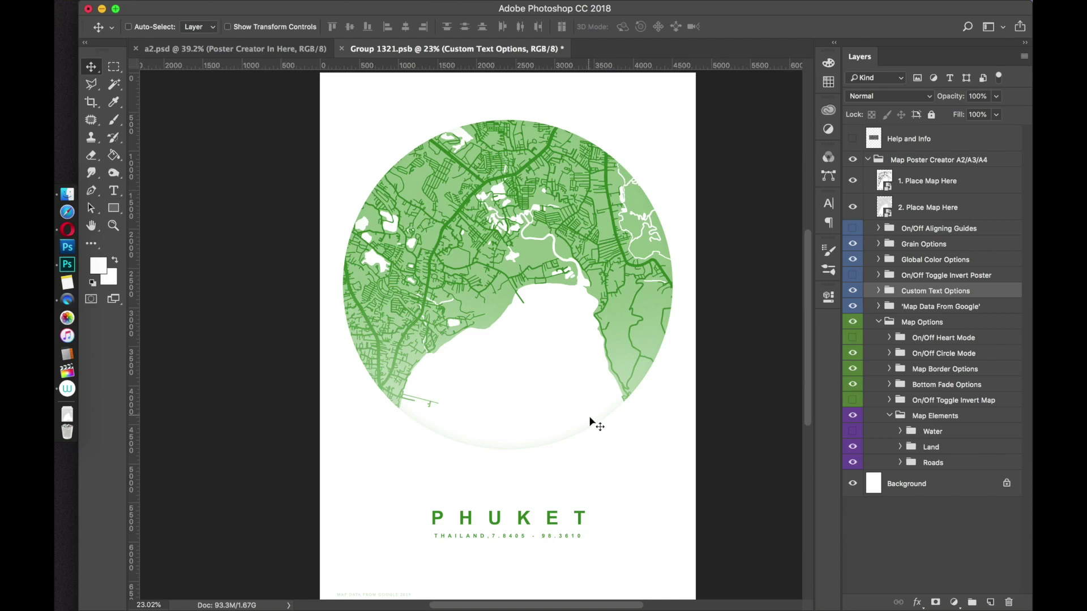
click(852, 354)
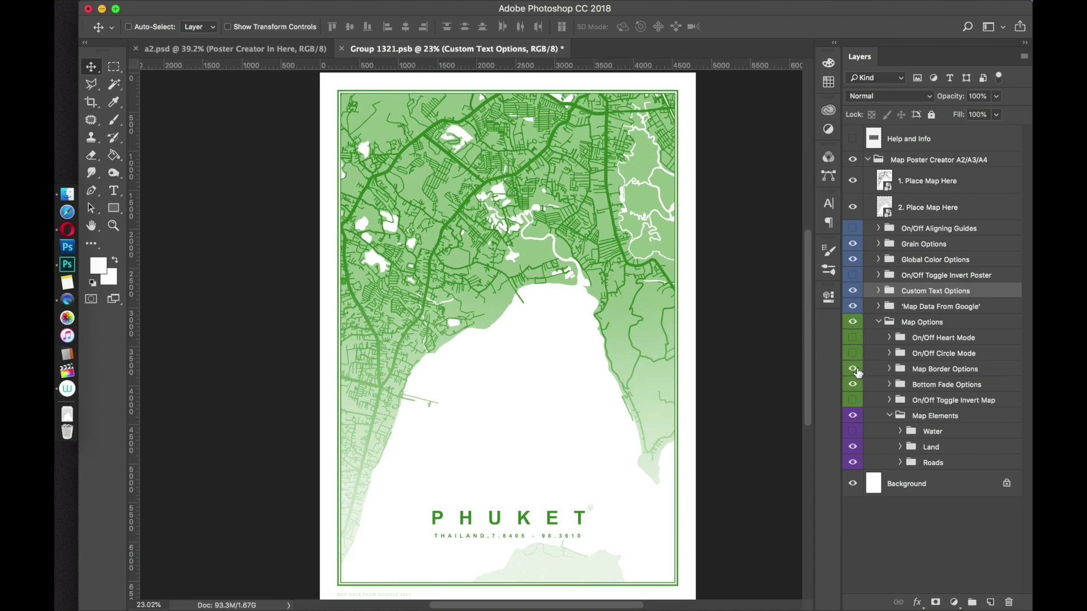
click(853, 371)
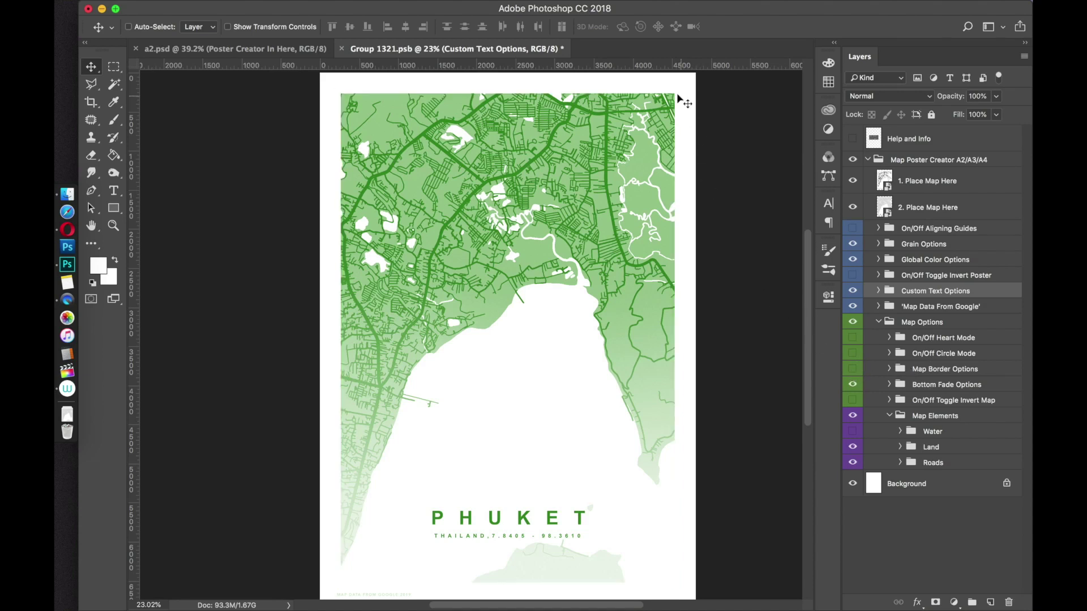
click(852, 374)
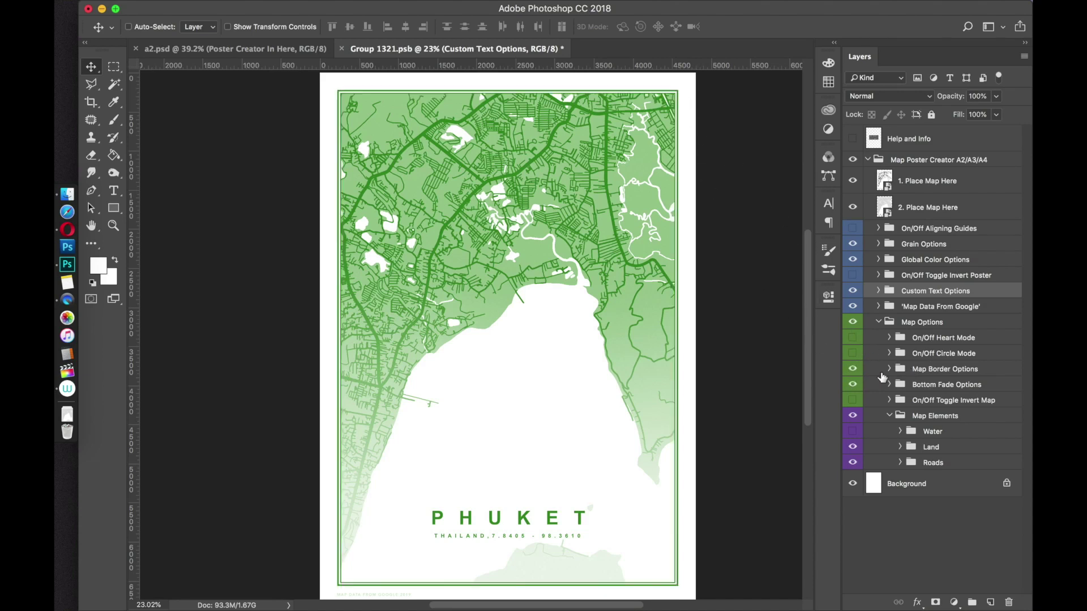
click(889, 371)
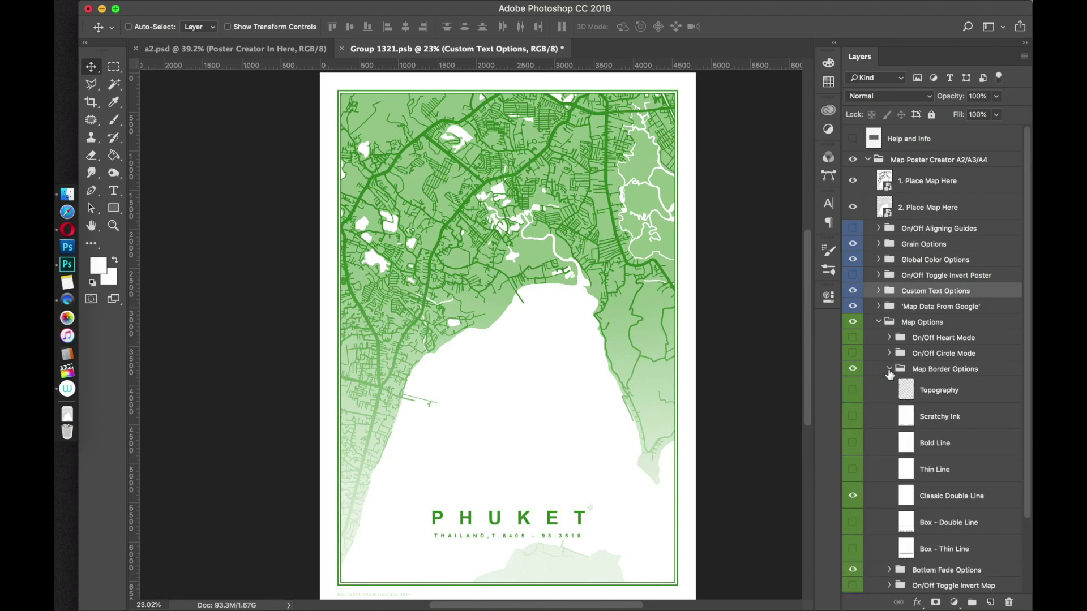
click(852, 497)
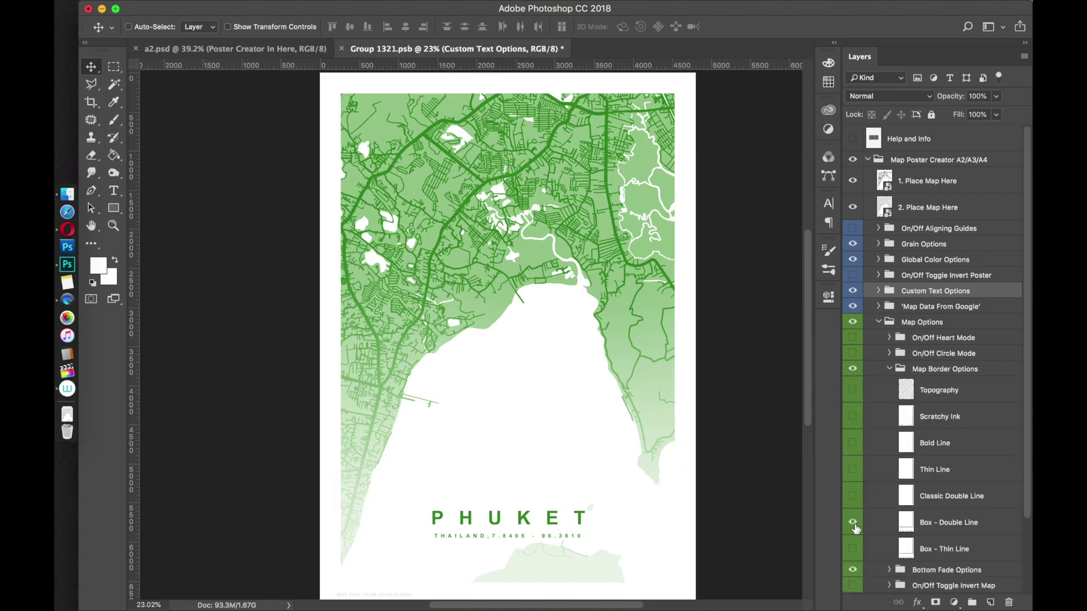
click(853, 523)
click(853, 522)
click(852, 496)
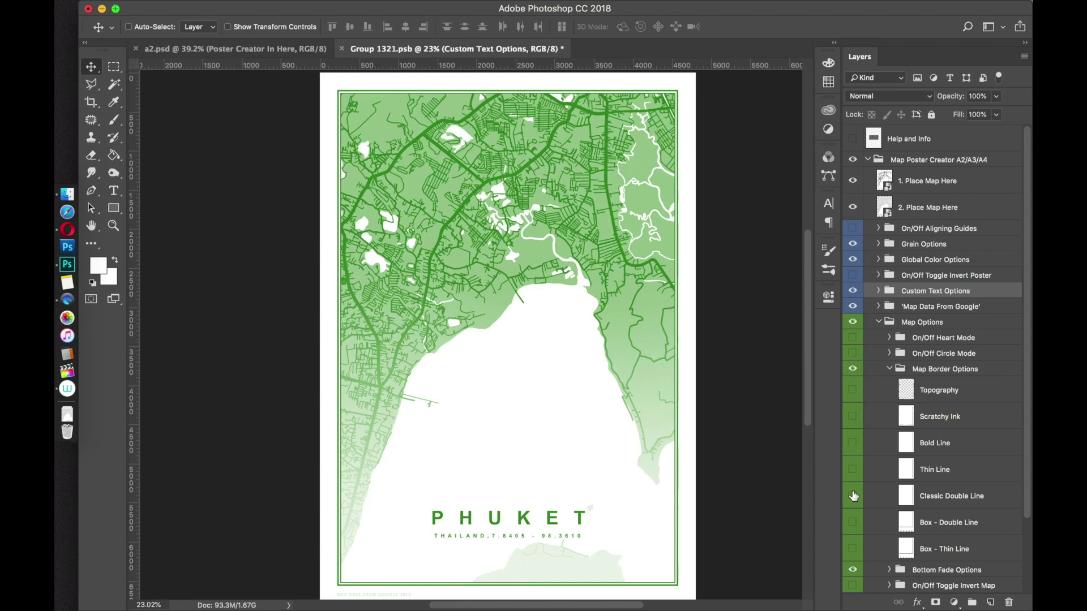
click(852, 497)
click(853, 469)
click(852, 469)
click(853, 444)
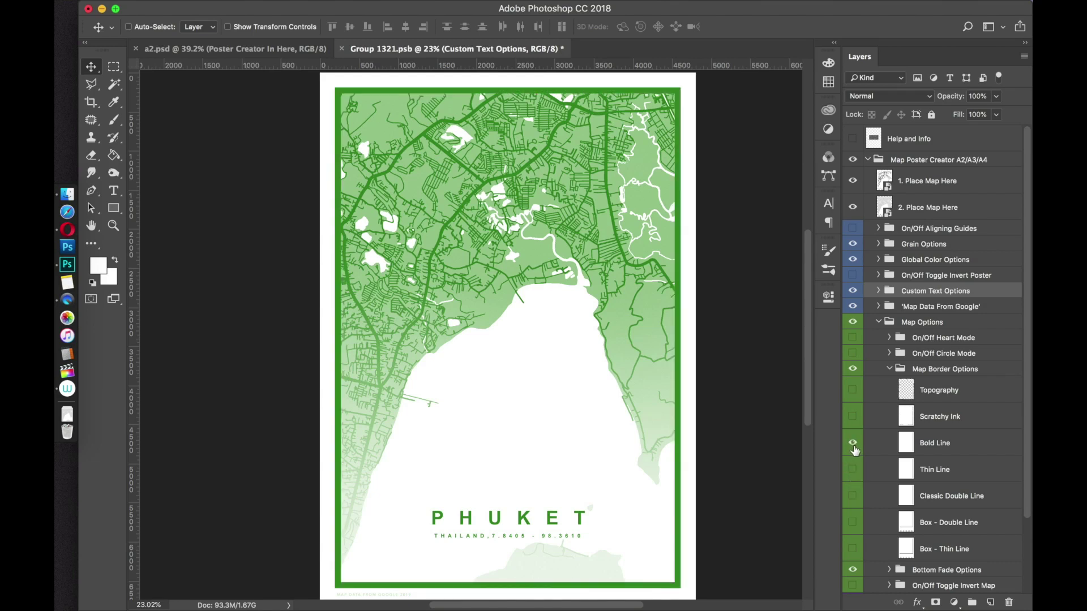
click(854, 446)
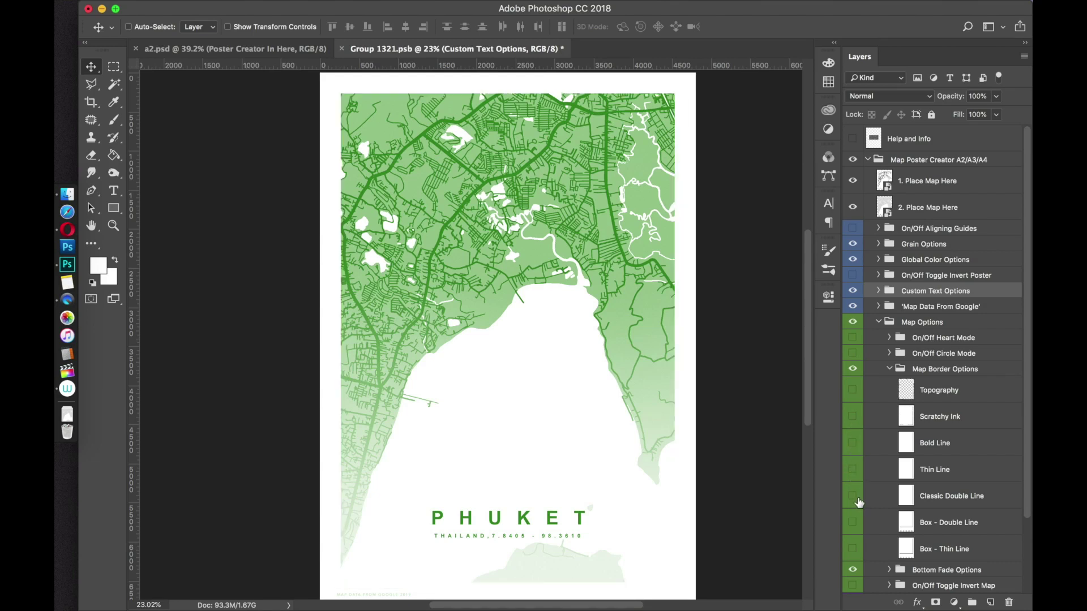
click(853, 498)
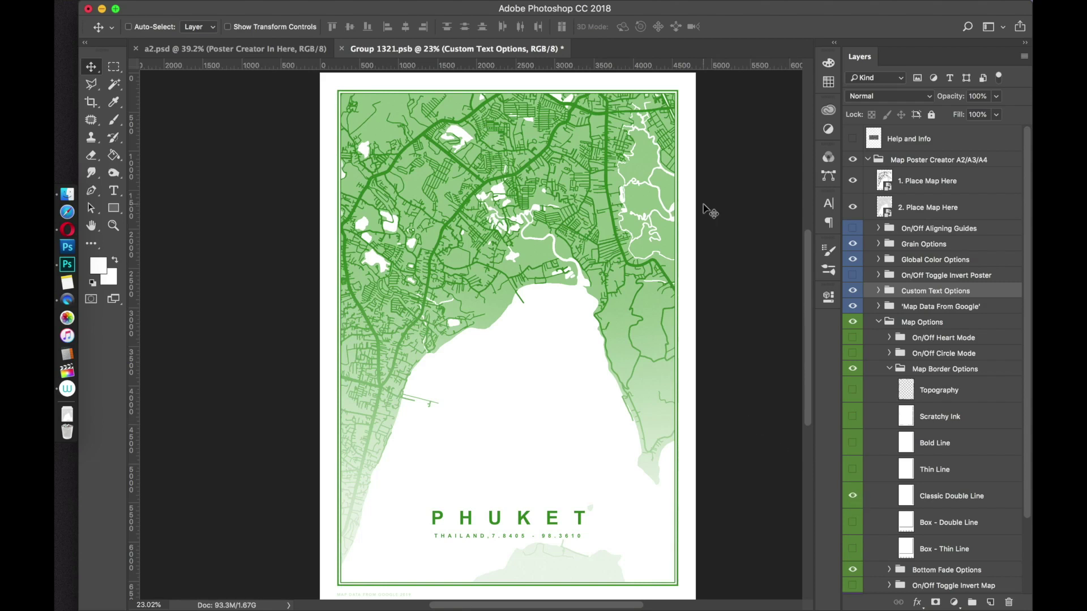
click(889, 369)
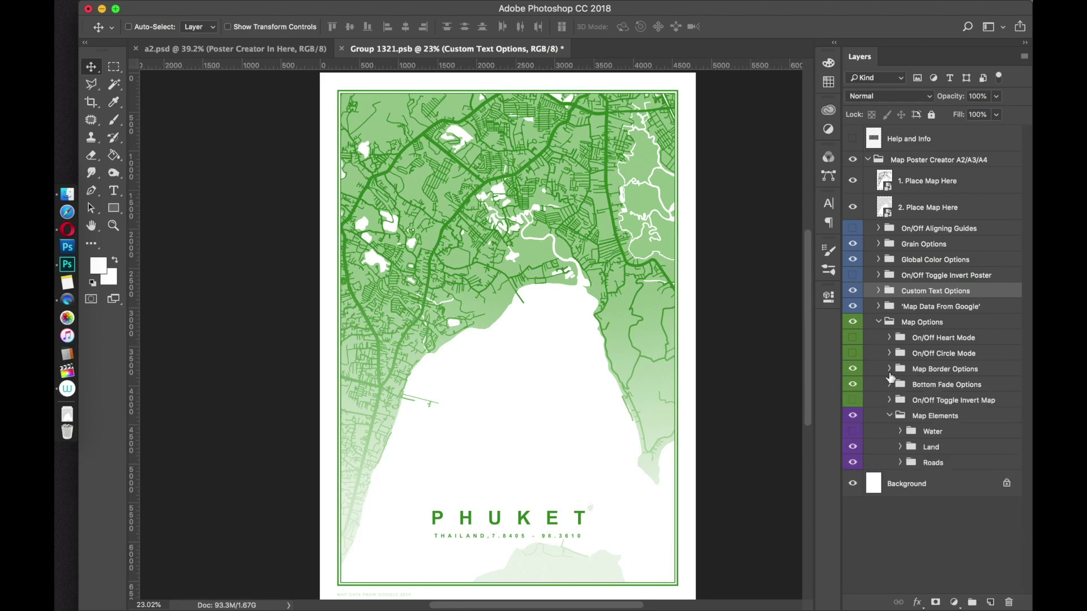
click(852, 385)
click(853, 386)
click(888, 384)
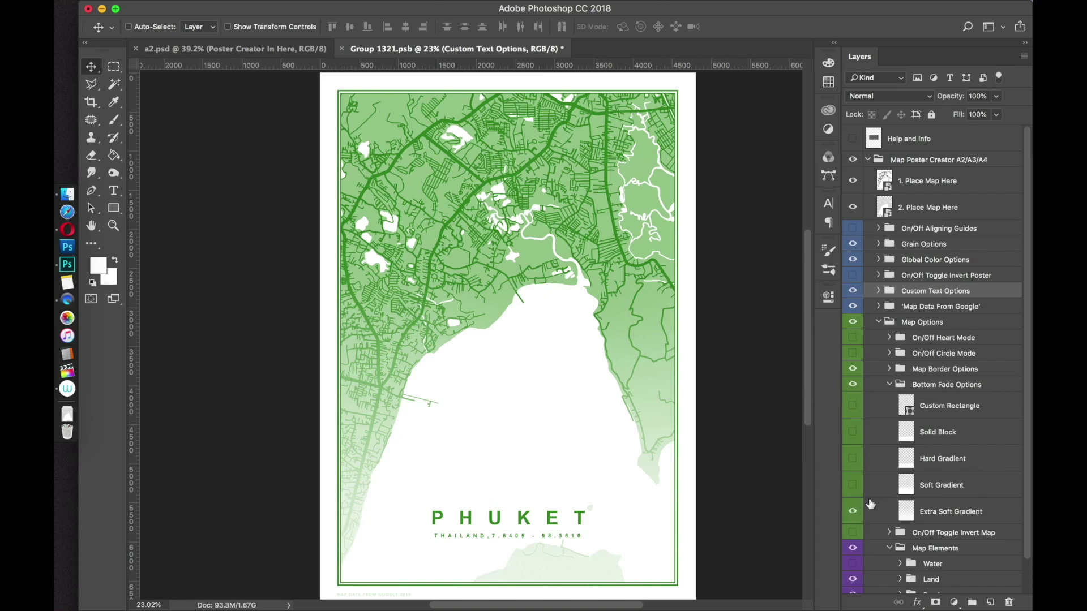
click(852, 511)
click(852, 485)
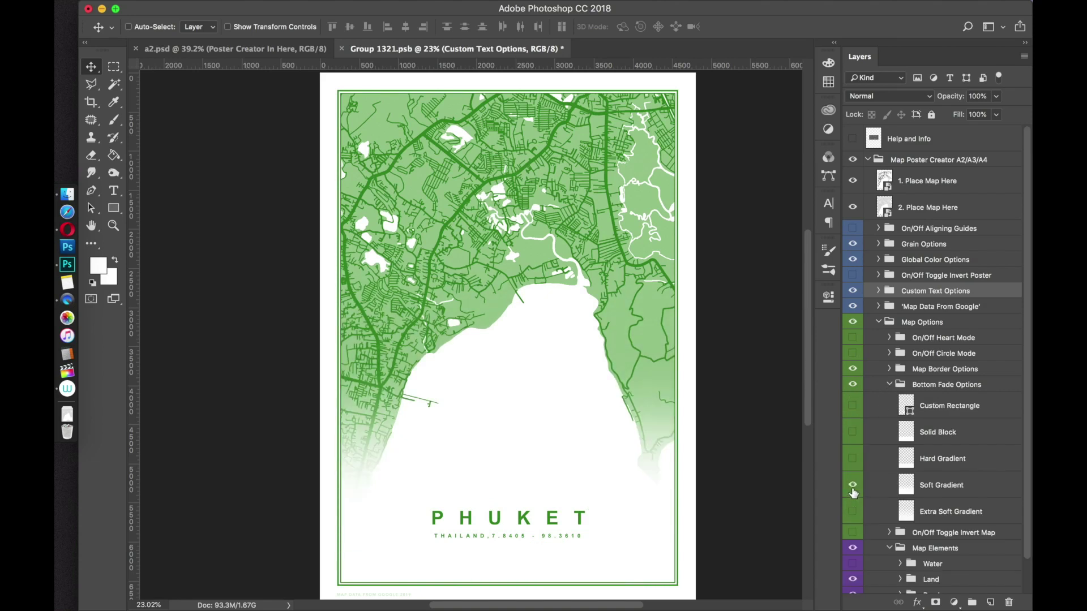
click(853, 485)
click(852, 459)
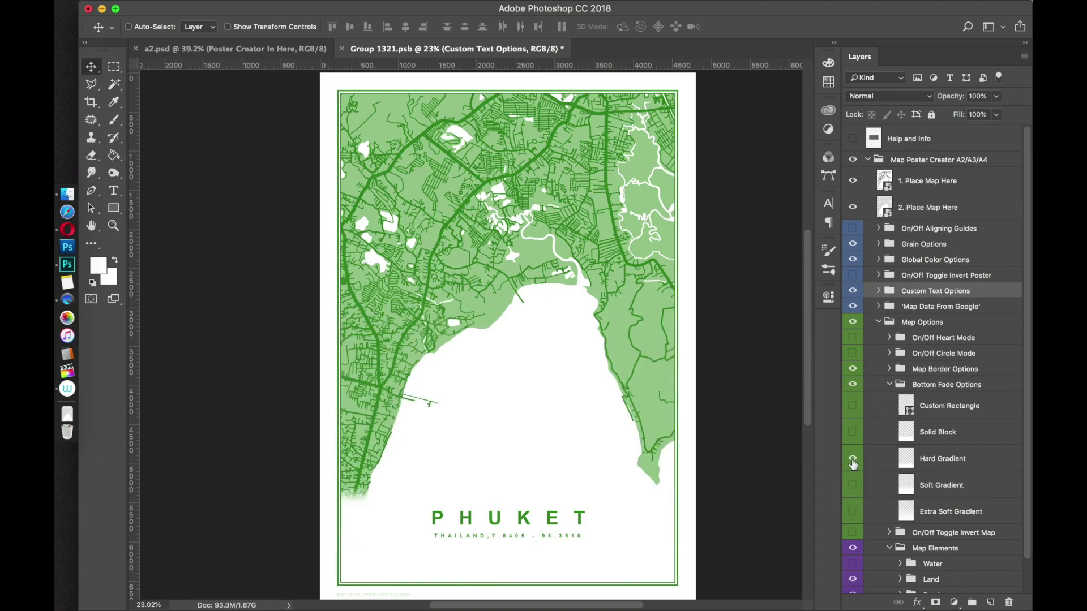
click(852, 458)
click(852, 433)
click(852, 433)
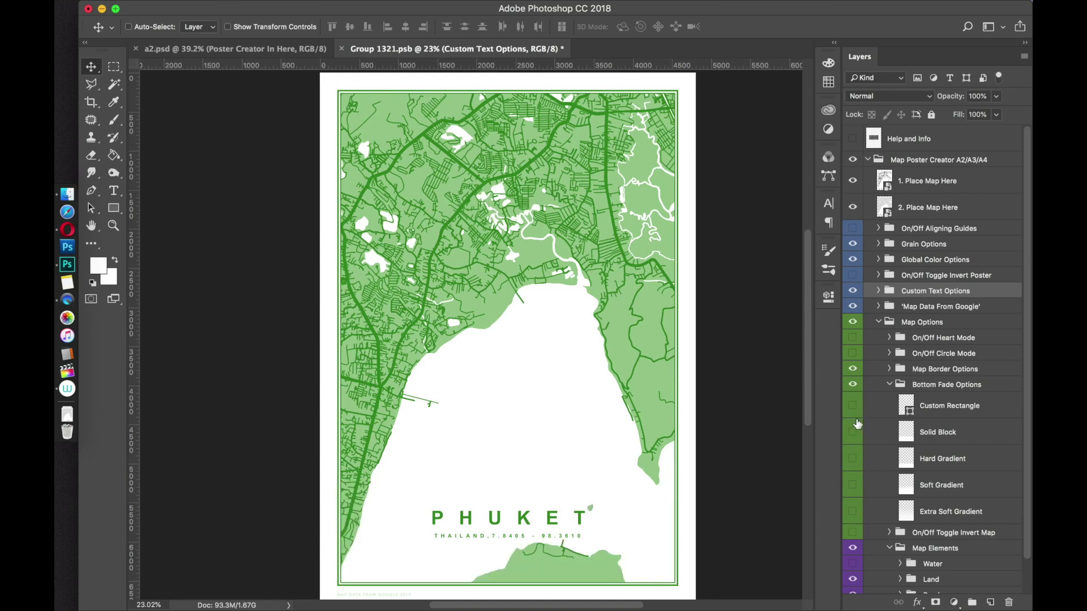
click(853, 408)
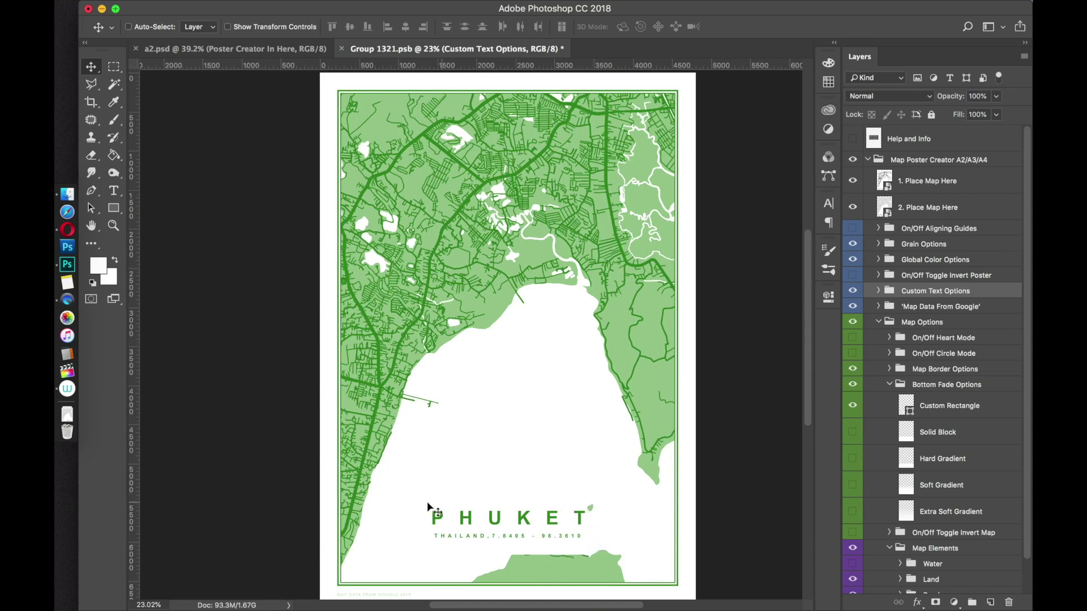
click(934, 417)
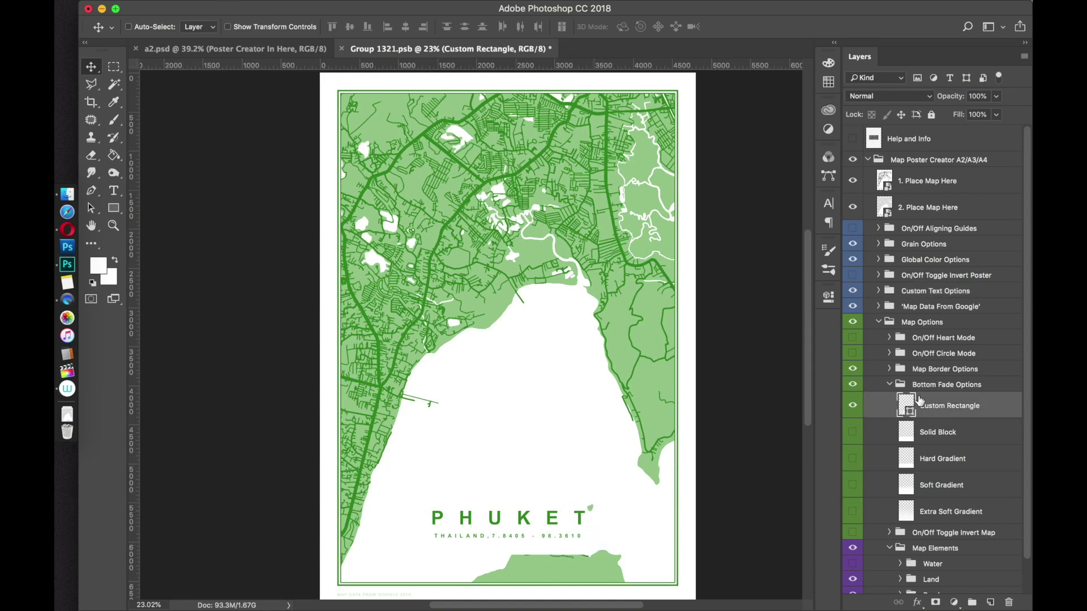
click(853, 406)
click(853, 511)
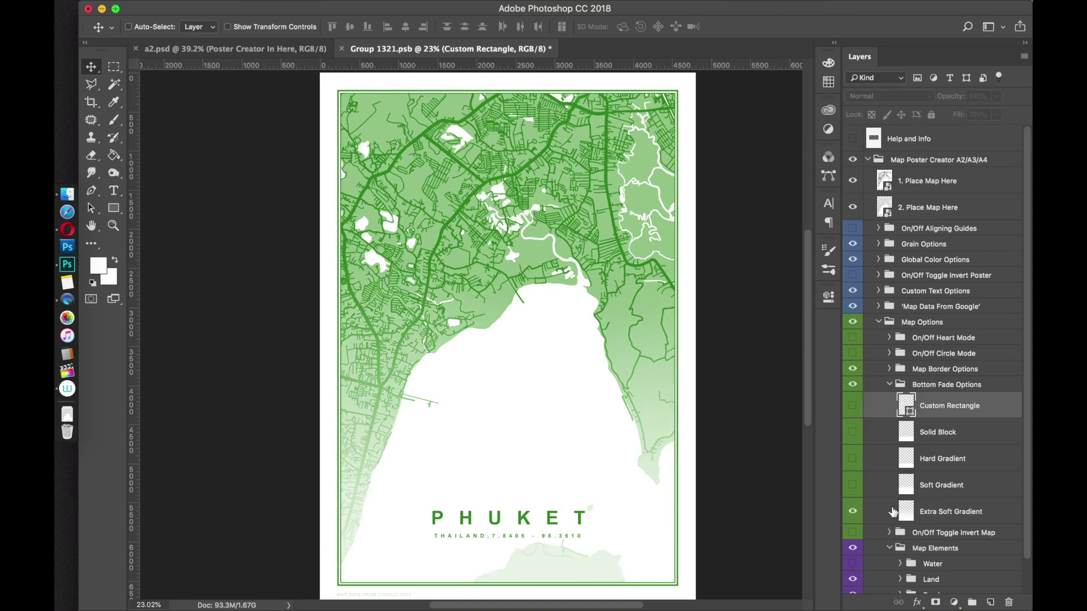
click(852, 355)
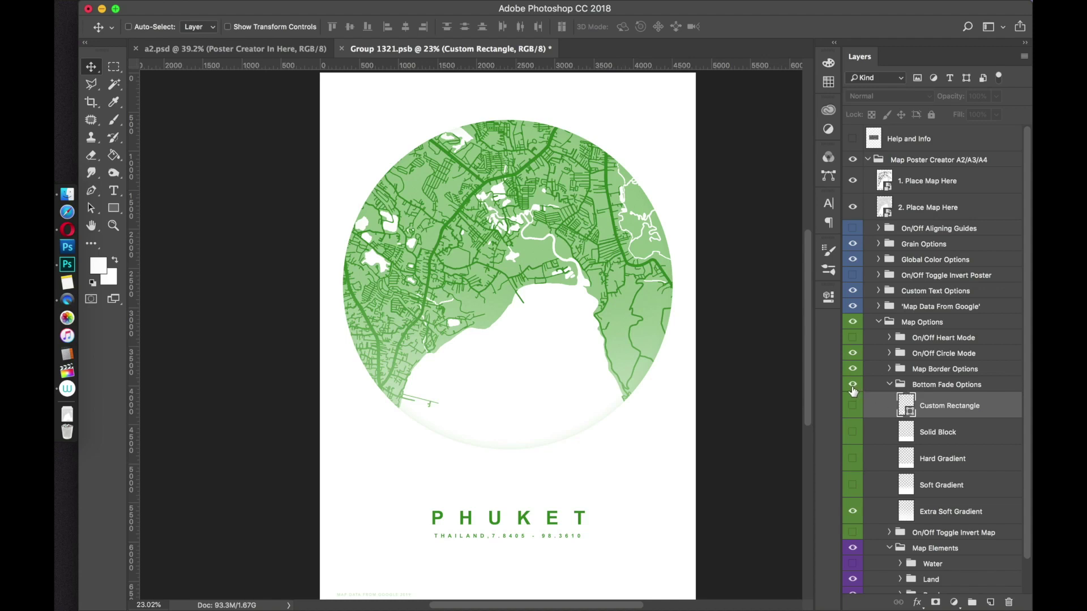
click(852, 512)
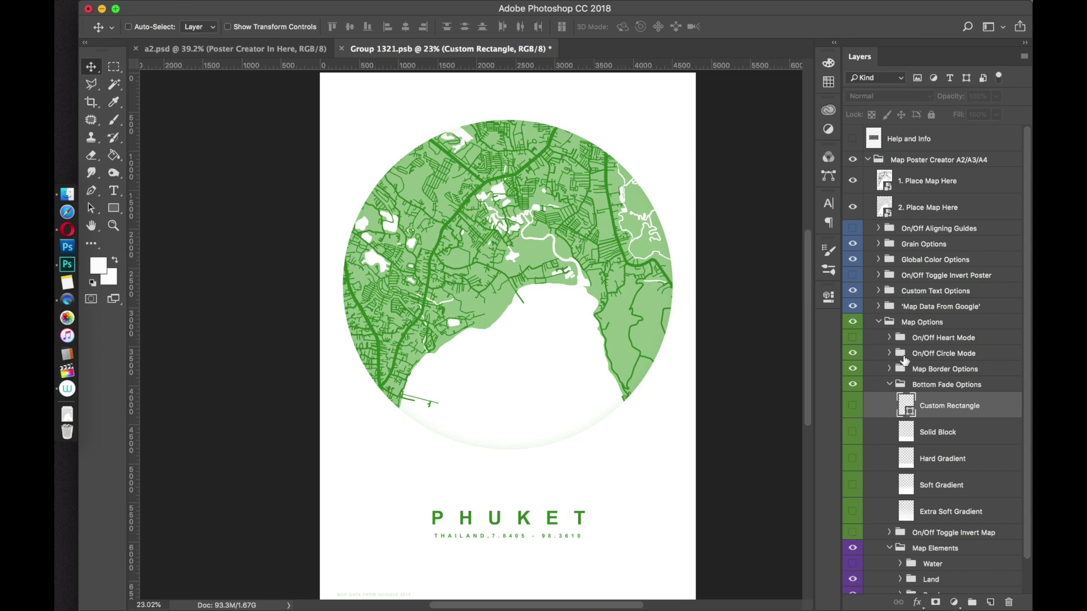
click(852, 512)
click(852, 512)
click(853, 512)
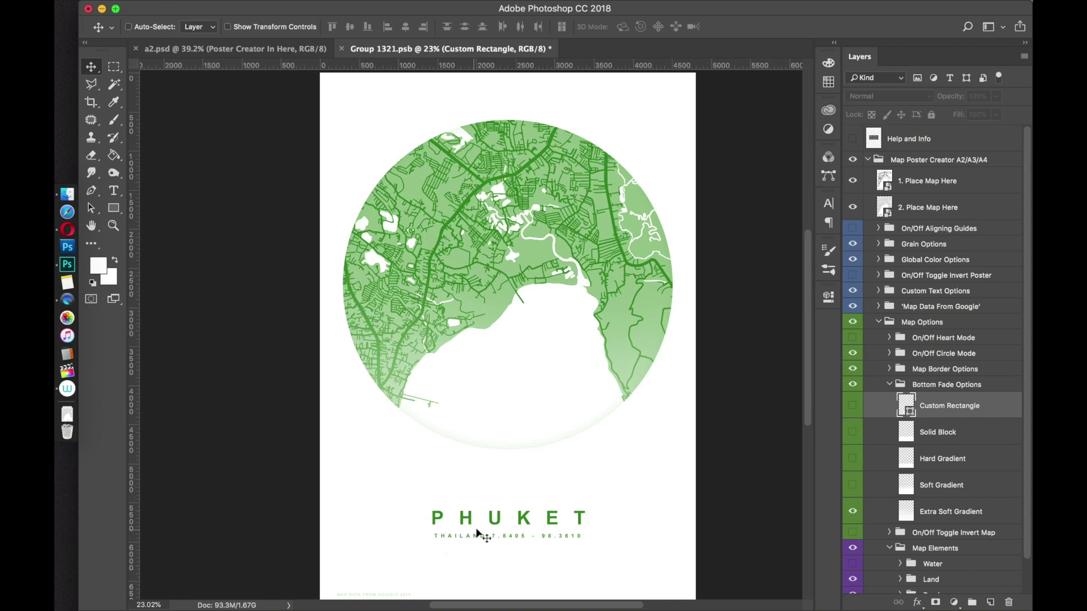
click(852, 354)
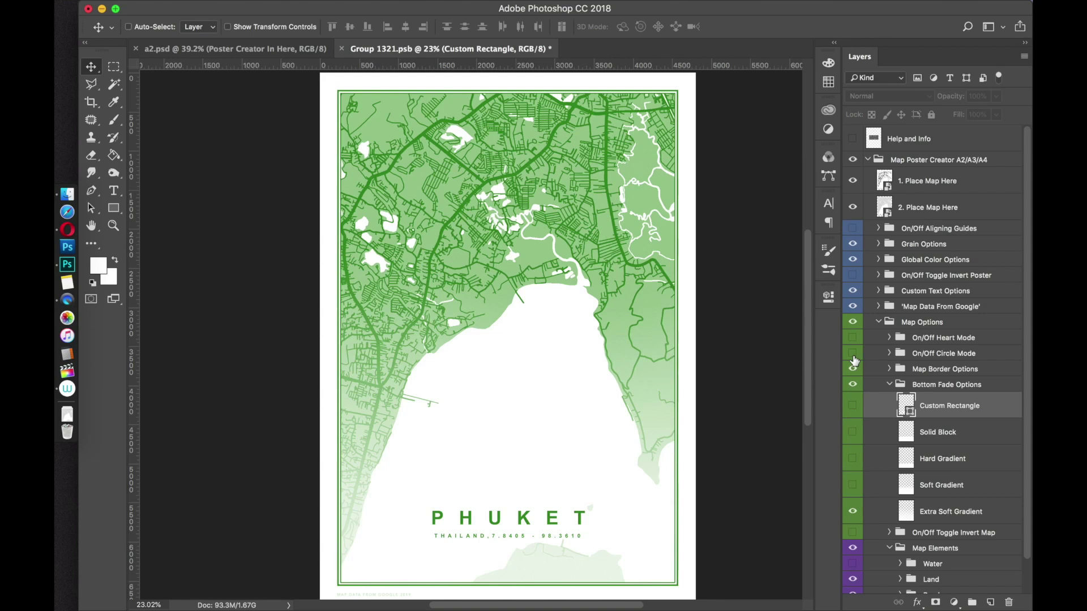
click(852, 511)
click(853, 511)
click(889, 385)
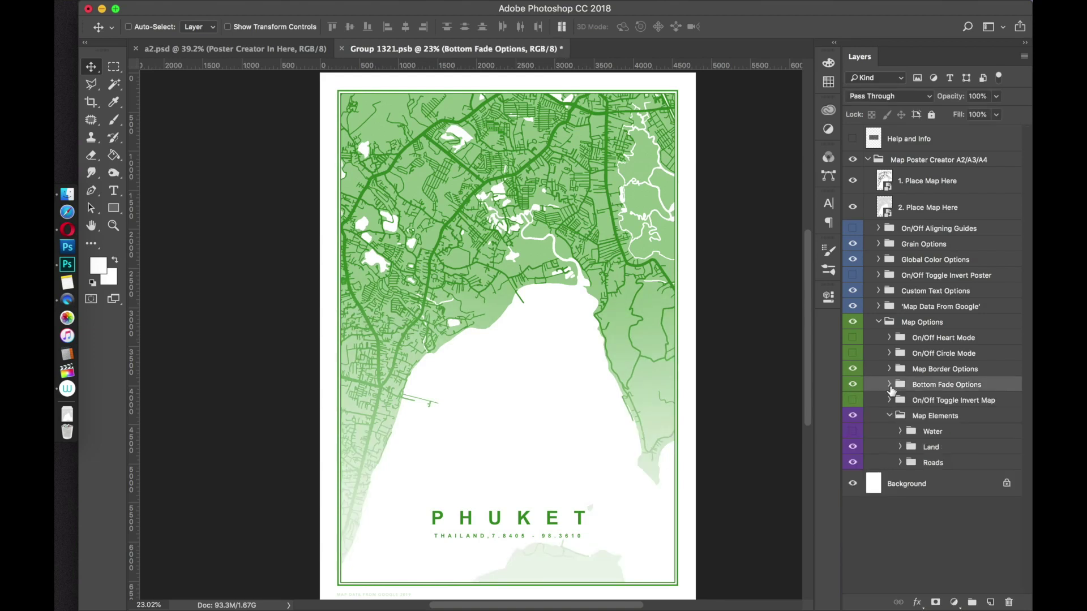
click(852, 402)
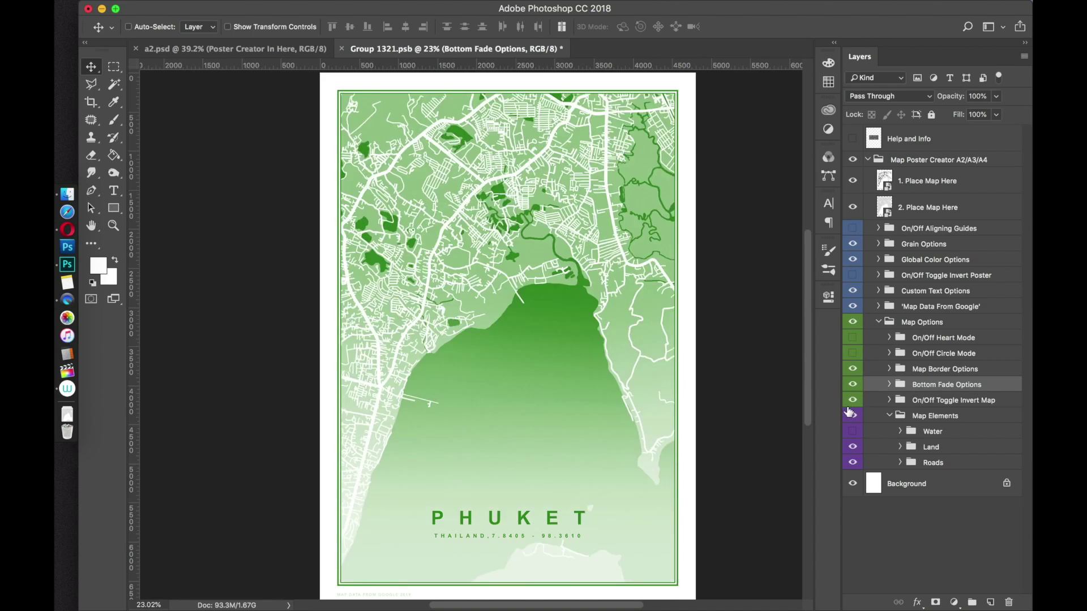
click(853, 400)
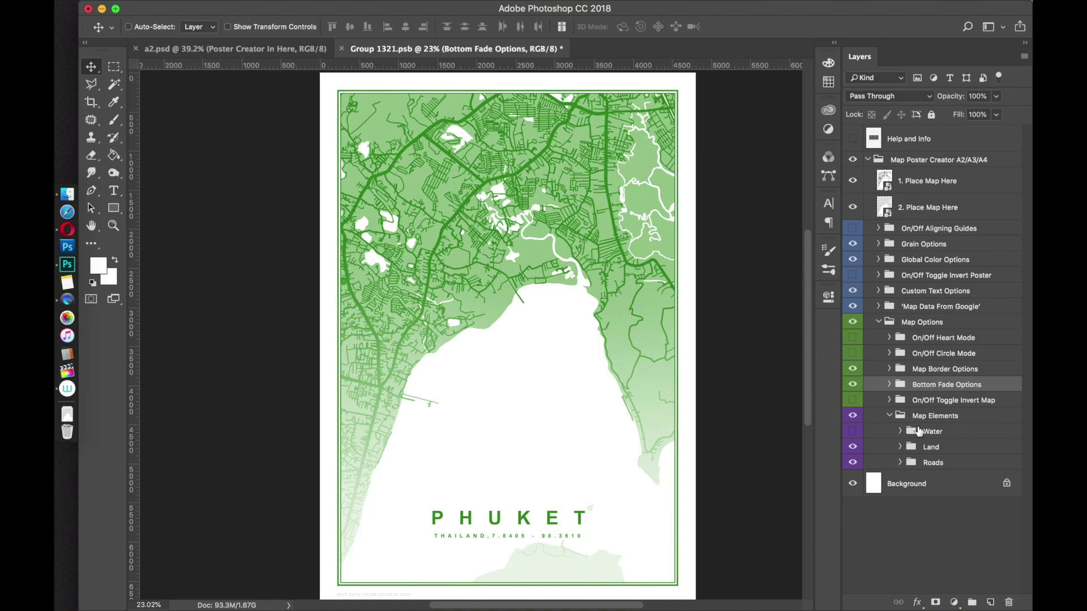
- Toggle the Land, Roads and Water layers to inspect each, then select the Water group
click(852, 447)
click(853, 462)
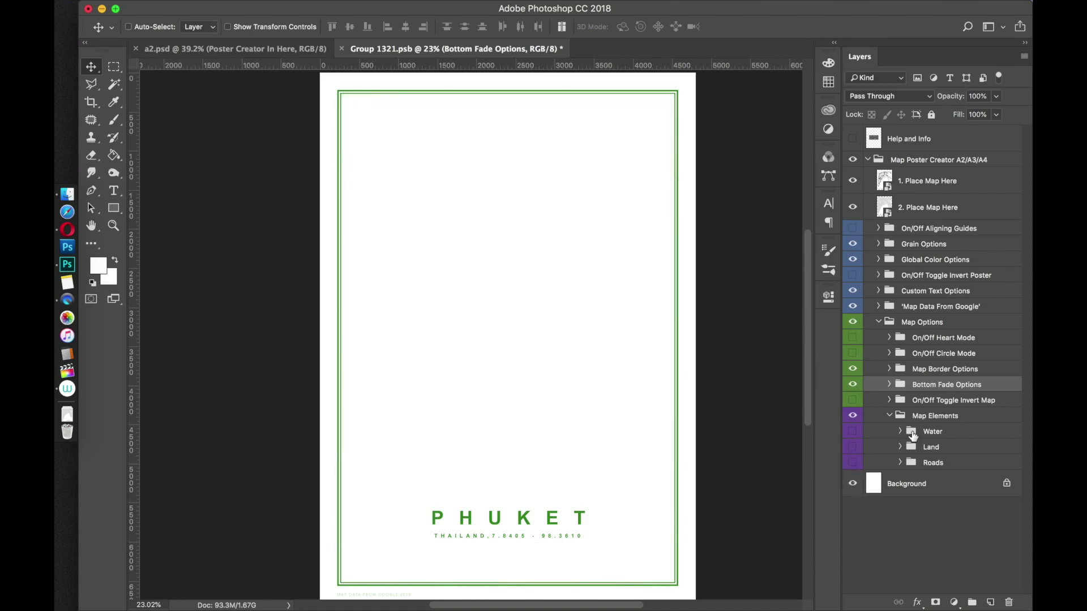
click(853, 463)
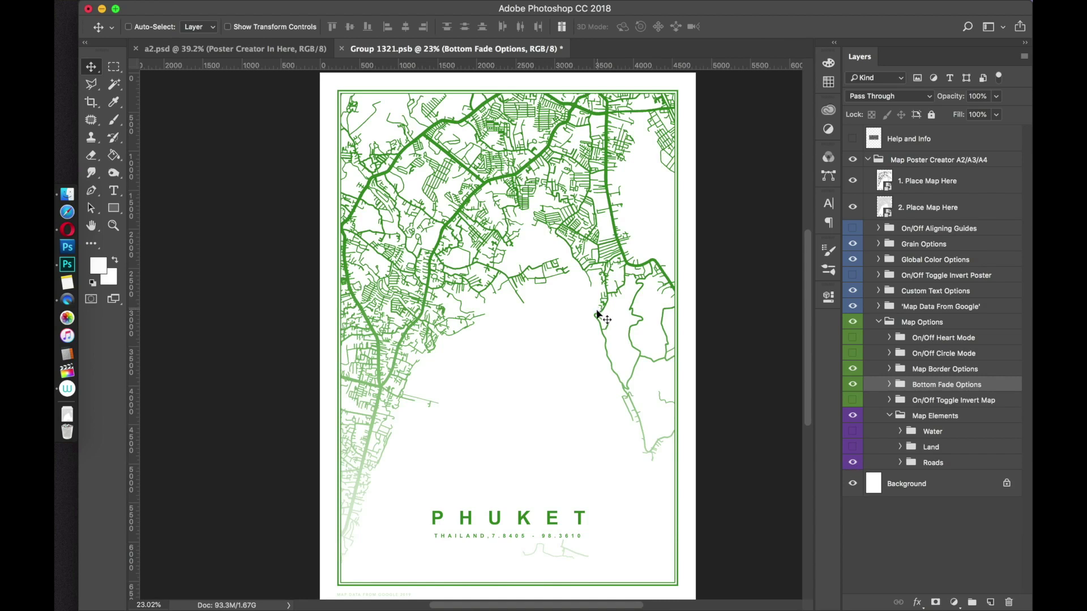
click(852, 462)
click(852, 447)
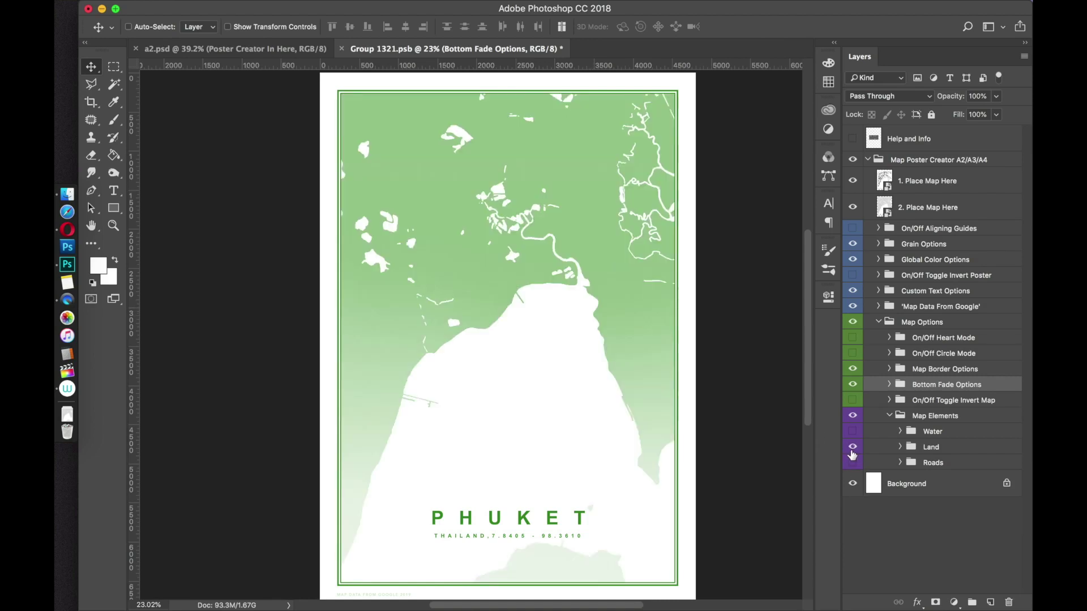
click(853, 447)
click(853, 431)
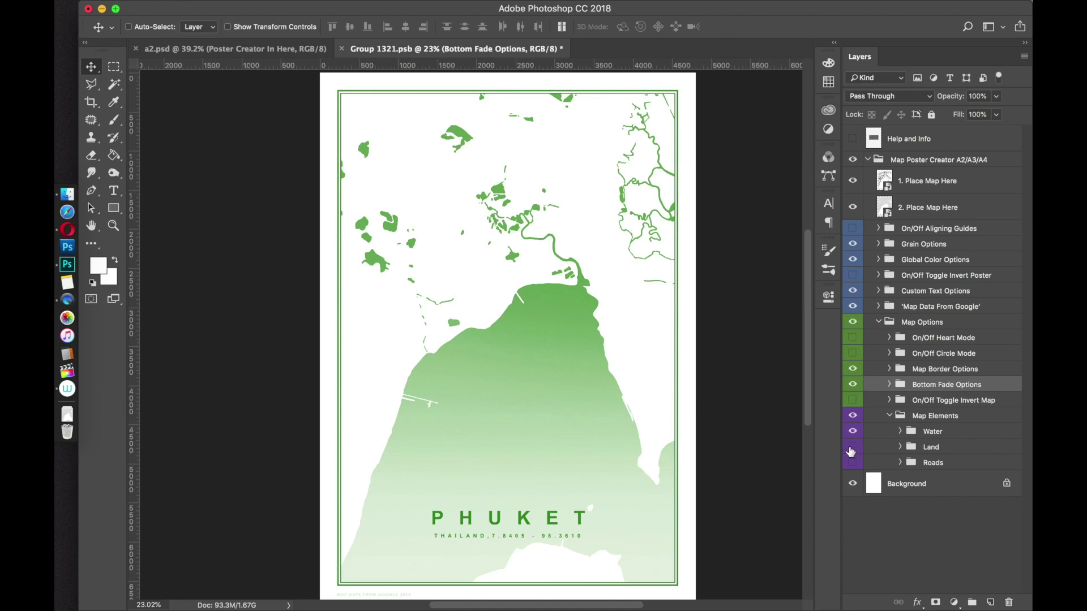
click(853, 432)
click(853, 463)
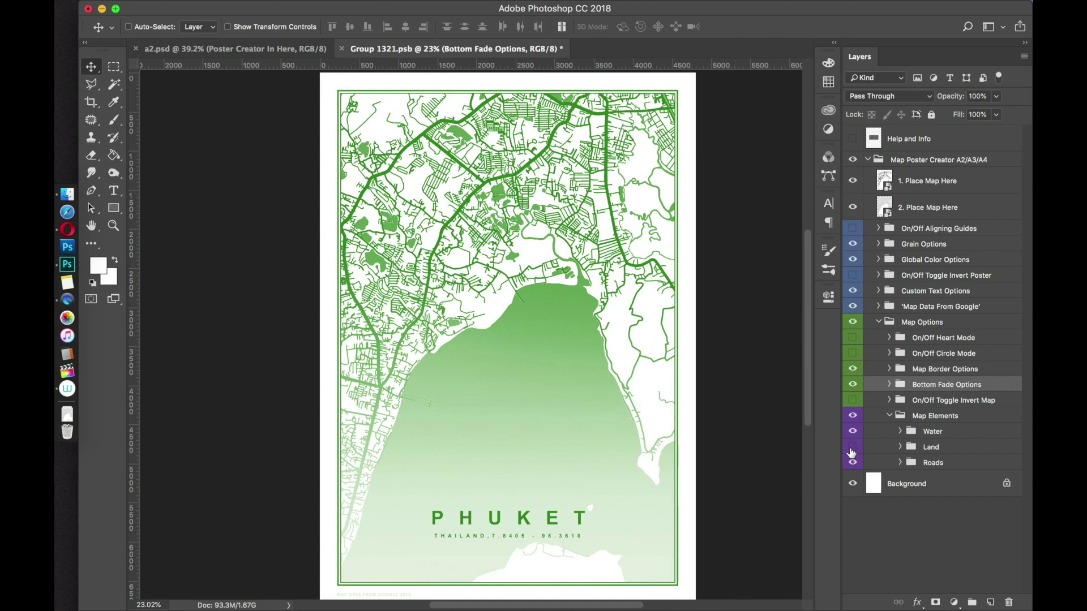
click(911, 433)
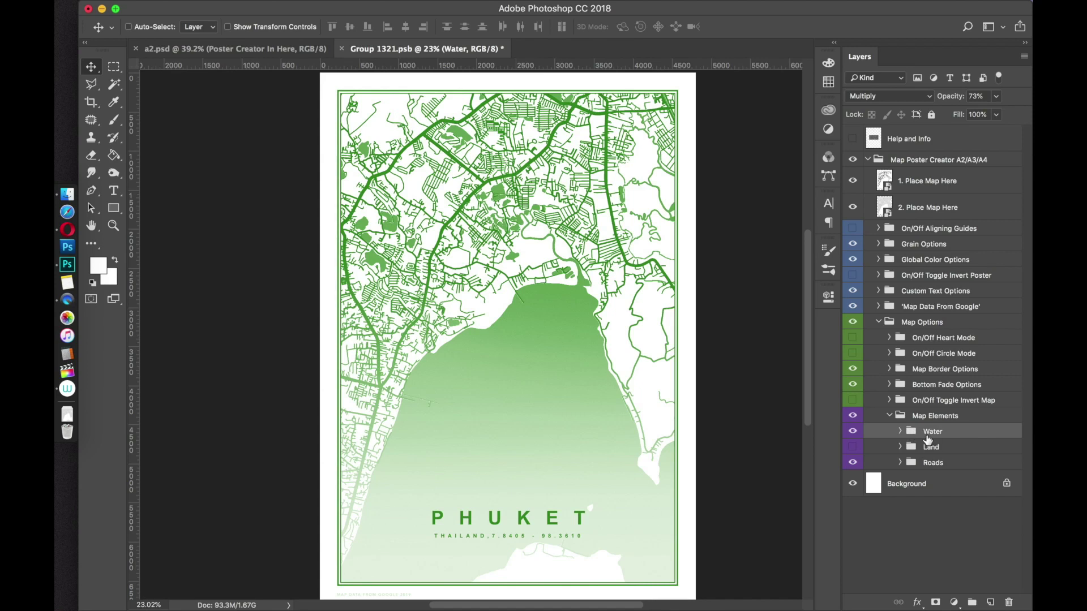
- Lower the Water group's opacity to about 20% for a faint pale green
click(995, 98)
drag(1005, 112, 964, 113)
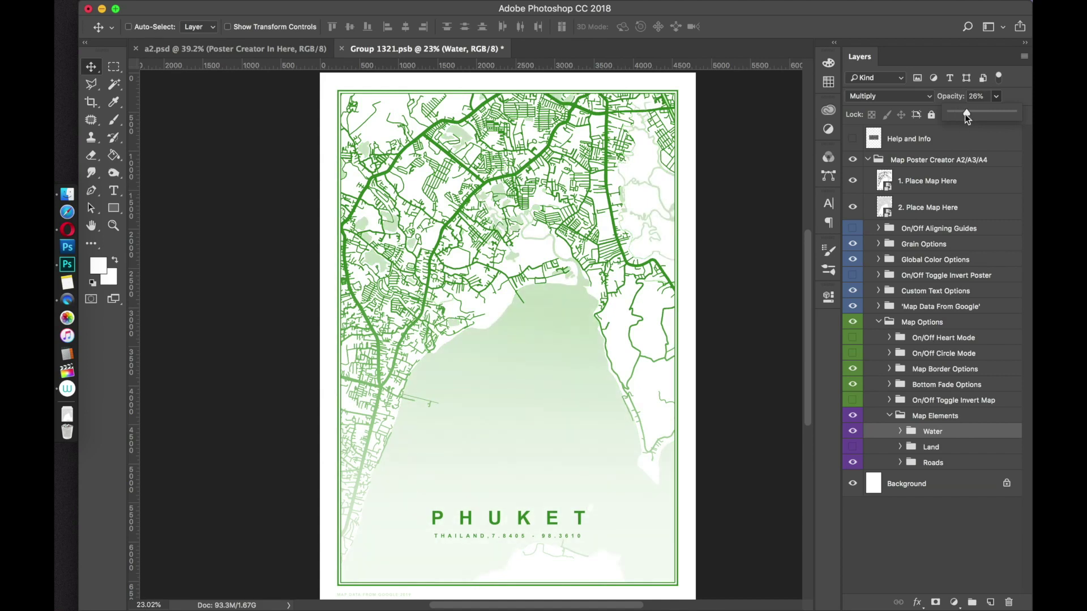
drag(966, 112, 1014, 111)
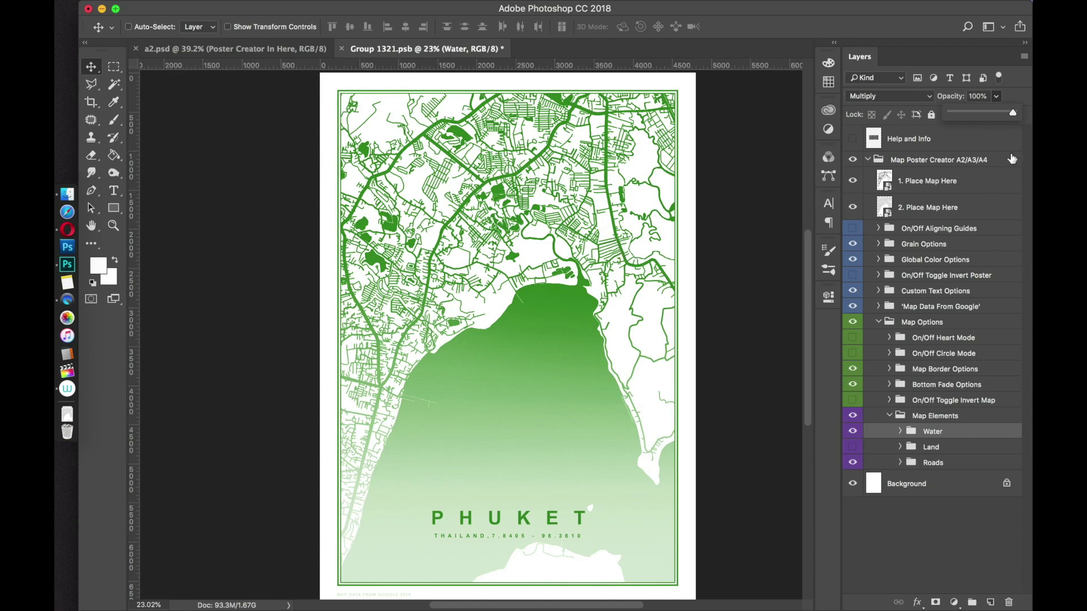
click(966, 112)
drag(956, 113, 958, 114)
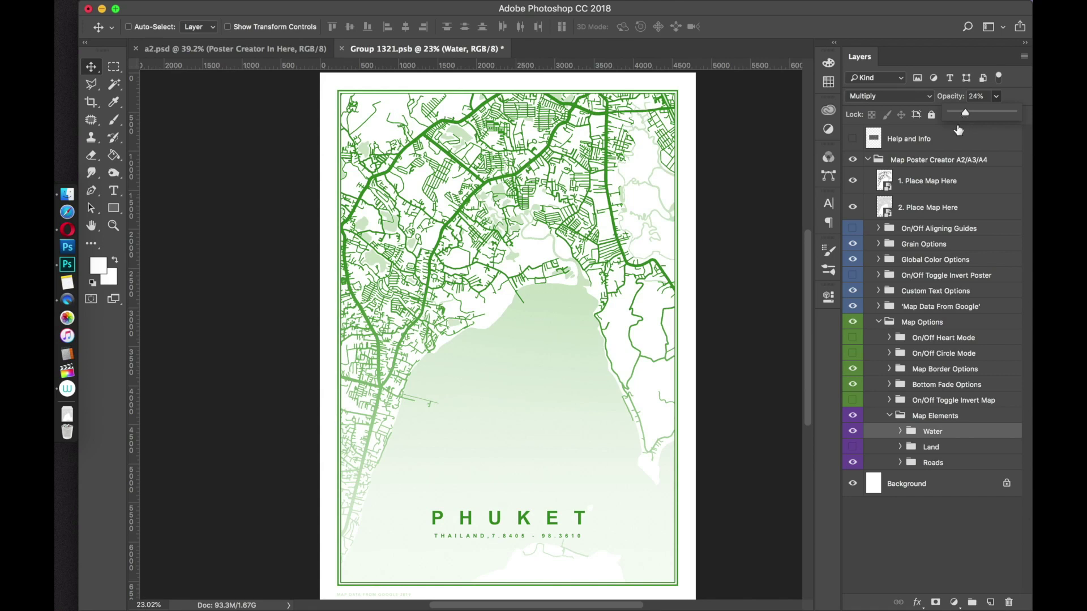
- Set the Roads group's opacity to 82%
click(924, 464)
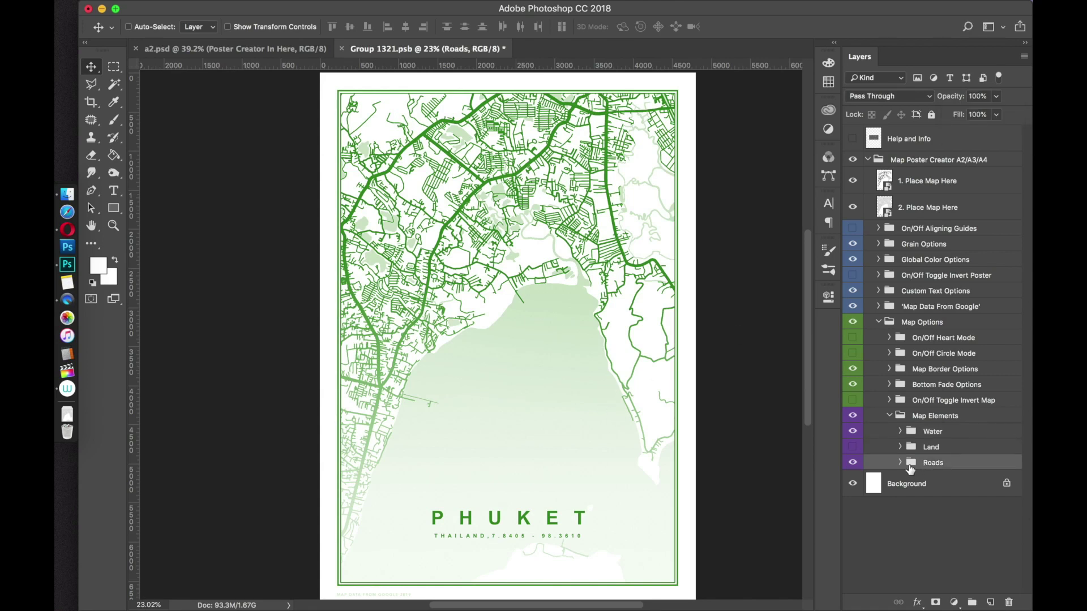
click(996, 97)
mouse_move(993, 113)
mouse_down()
mouse_move(974, 114)
mouse_move(984, 119)
mouse_up()
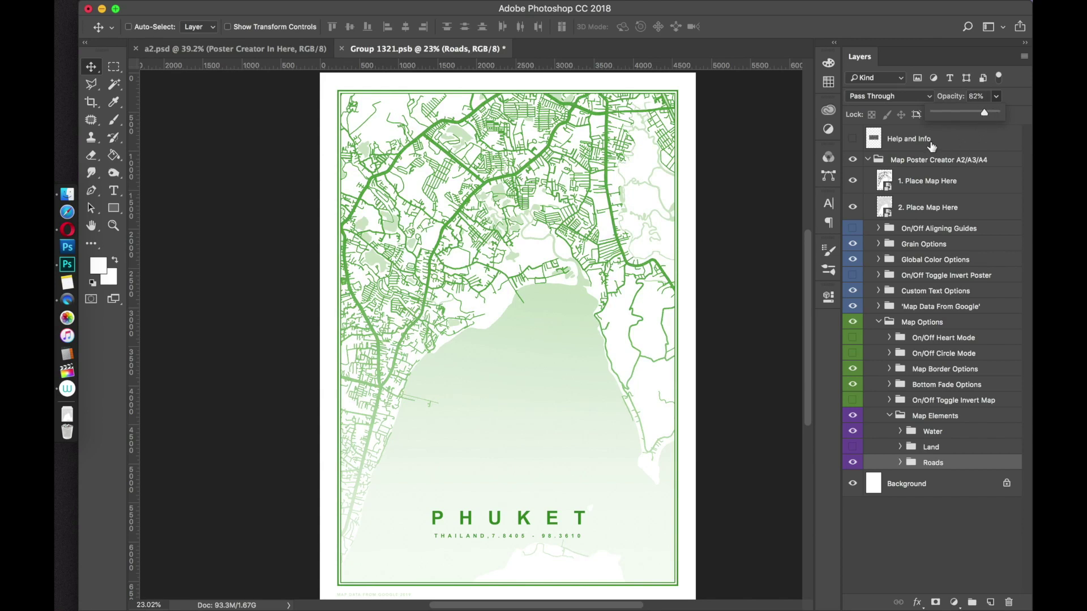
click(657, 425)
- Save and close Group 1321.psb, accepting the nested-groups warning, to return to a2.psd
click(342, 49)
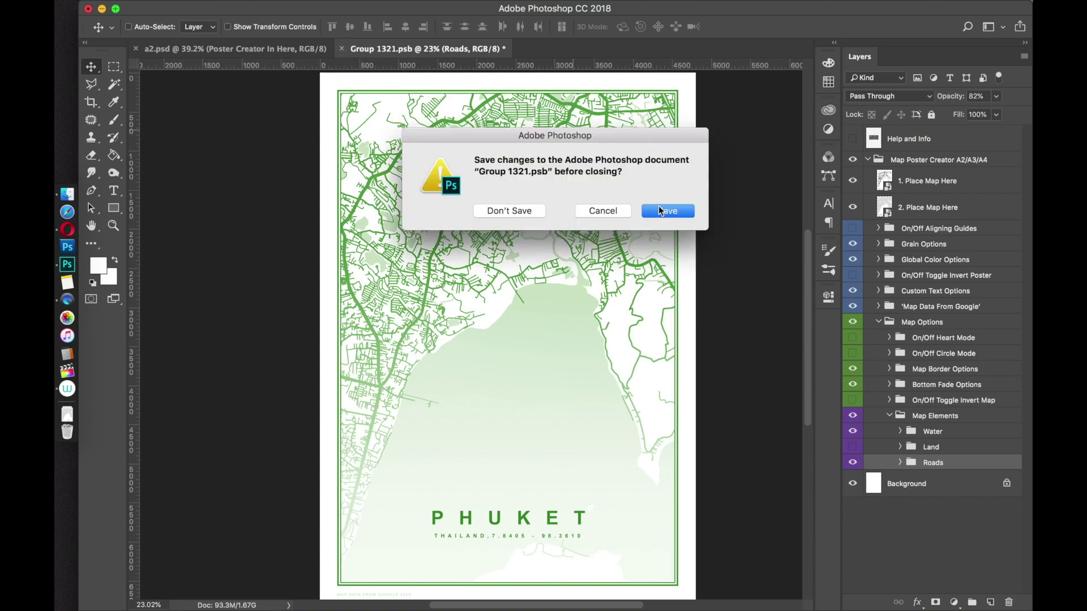
click(668, 209)
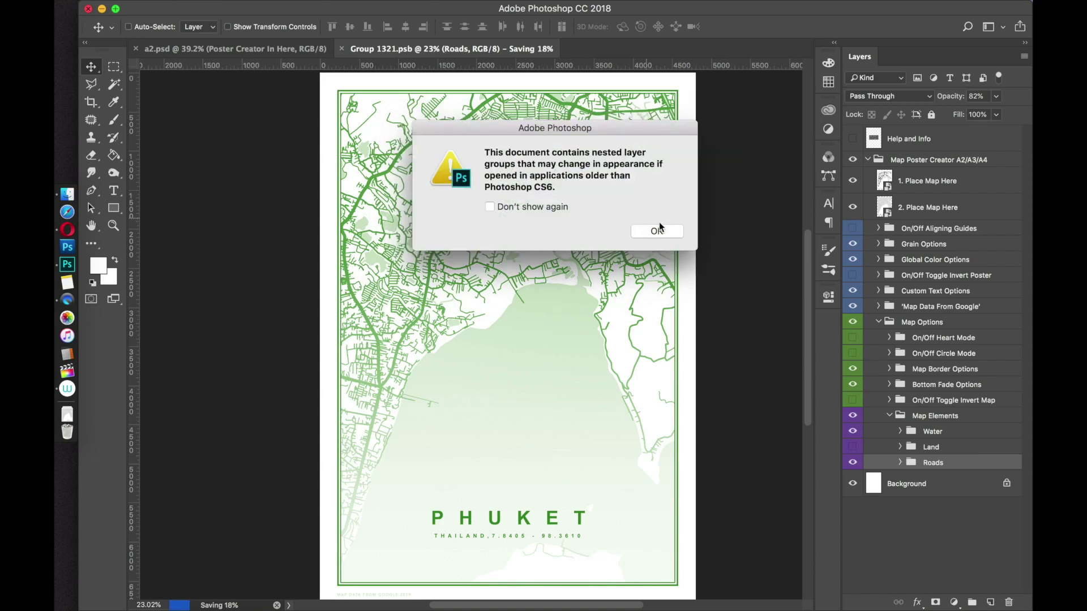
click(659, 229)
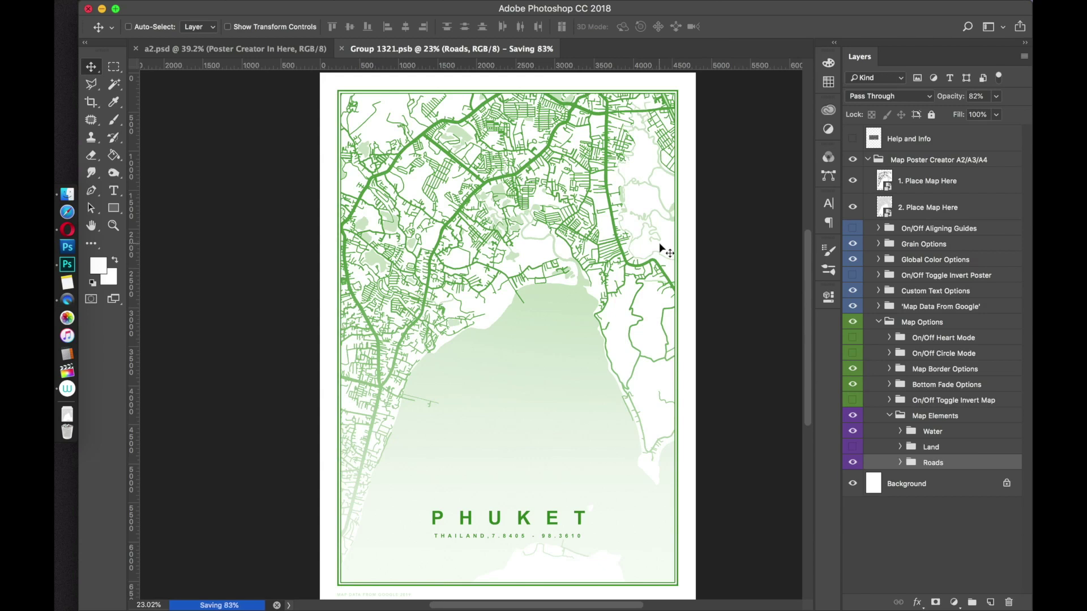
key(super+w)
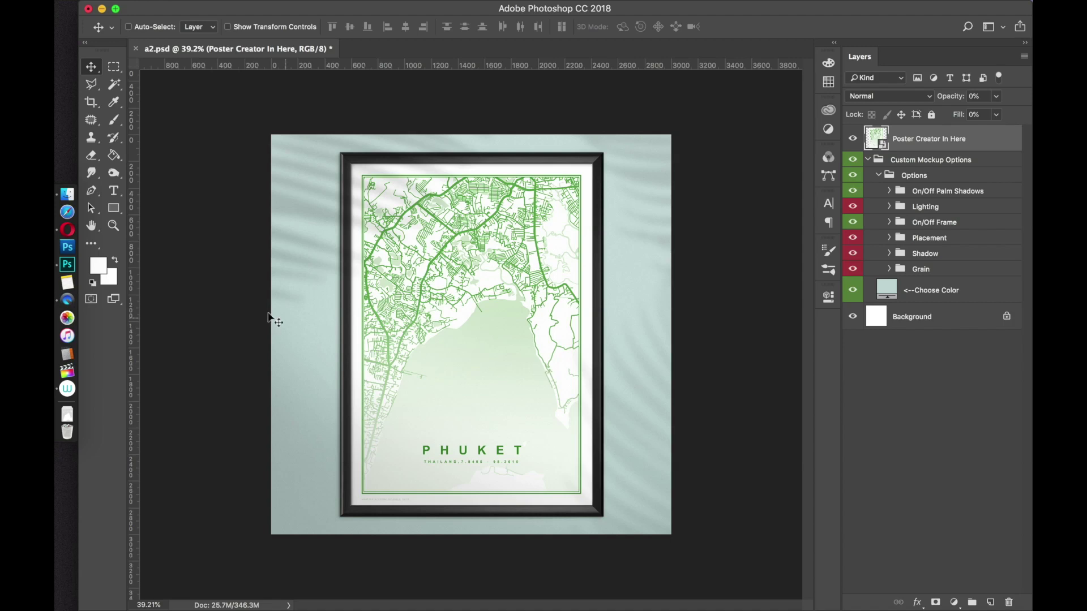
- Zoom in and hide the mockup's black picture frame
click(113, 225)
key(super+equal)
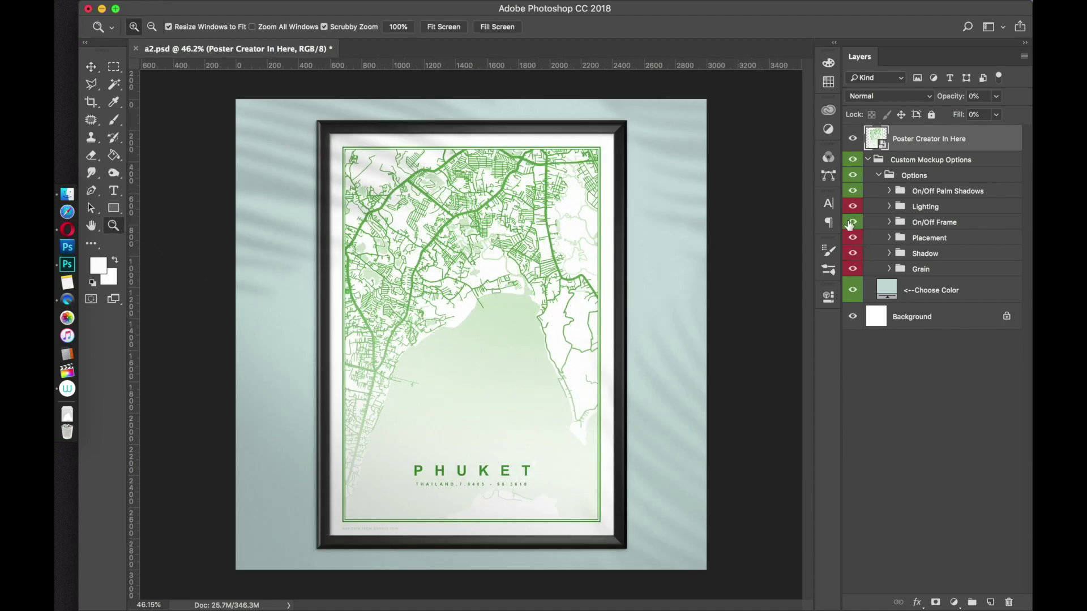
click(852, 222)
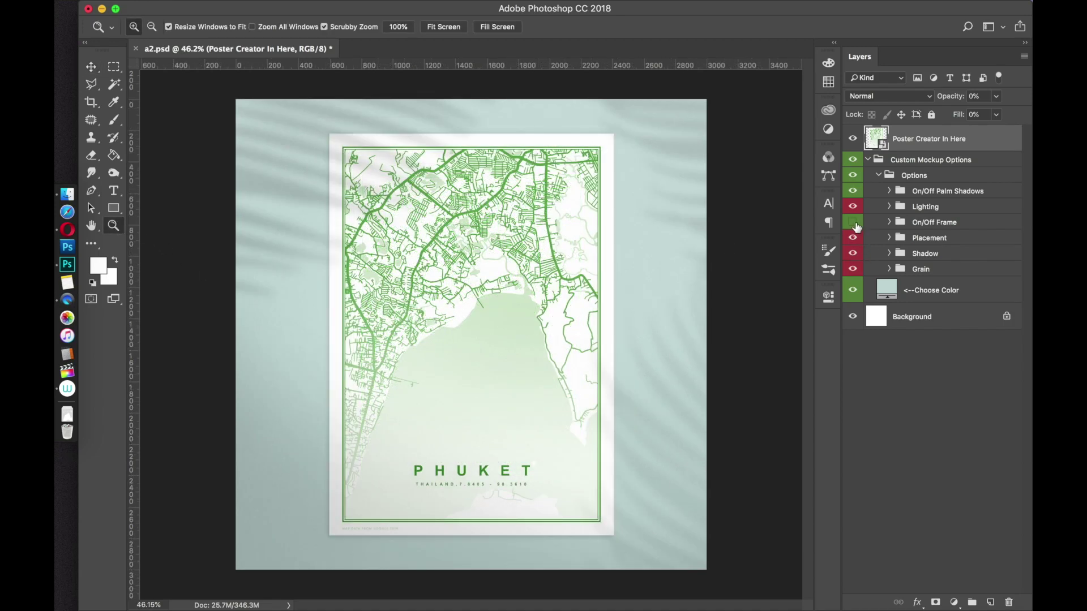
click(853, 224)
click(853, 224)
- Set the mockup's background colour to dark grey-green #555a55
double_click(887, 287)
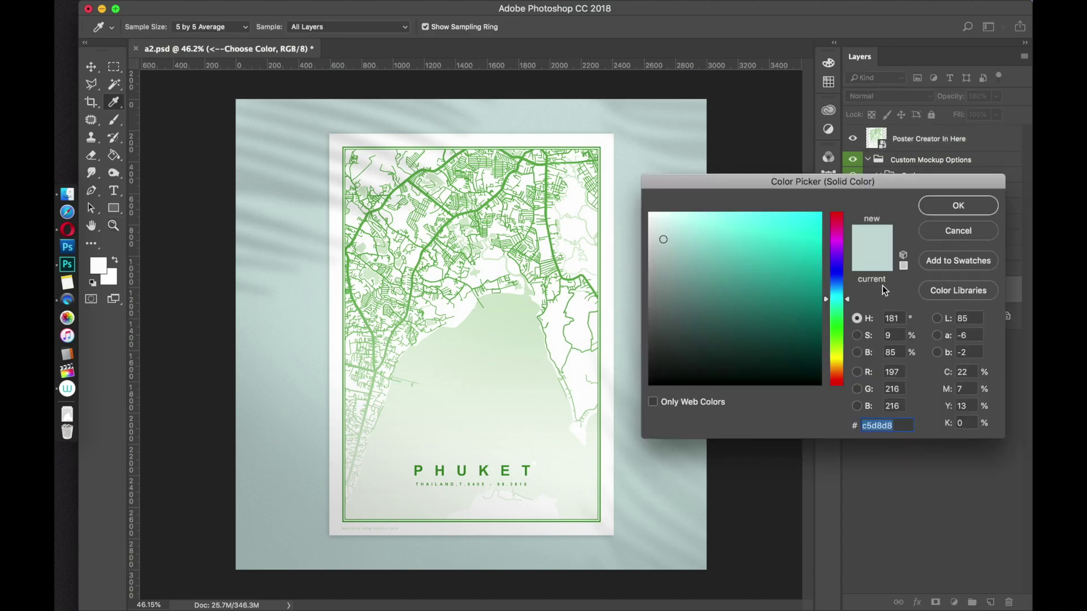
mouse_move(702, 243)
mouse_down()
mouse_move(735, 291)
mouse_move(684, 296)
mouse_move(677, 319)
mouse_up()
drag(841, 300, 843, 327)
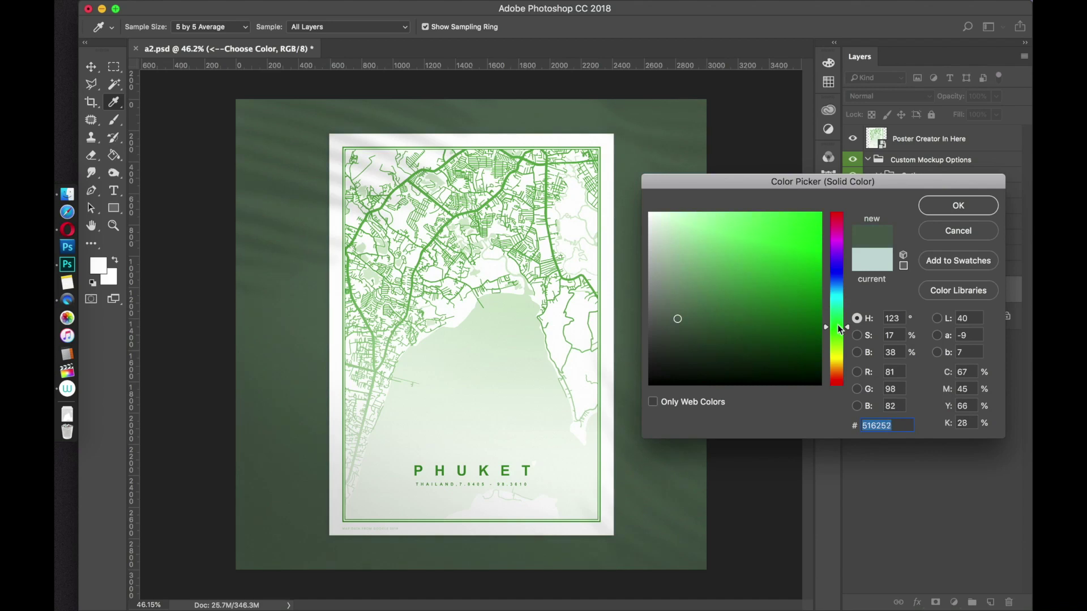
mouse_move(679, 321)
mouse_down()
mouse_move(672, 301)
mouse_move(655, 318)
mouse_up()
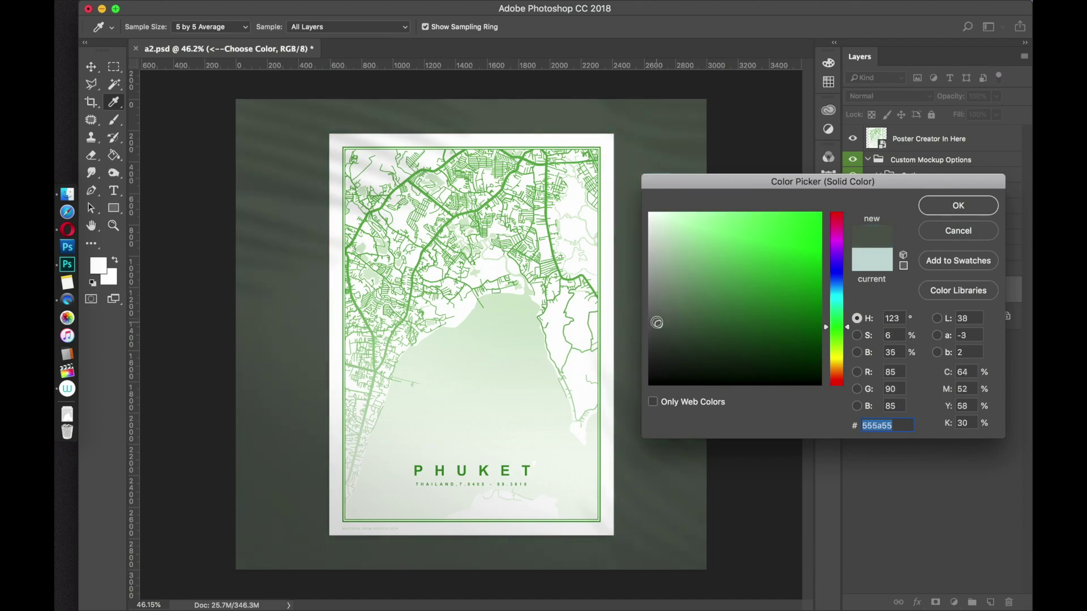
click(937, 208)
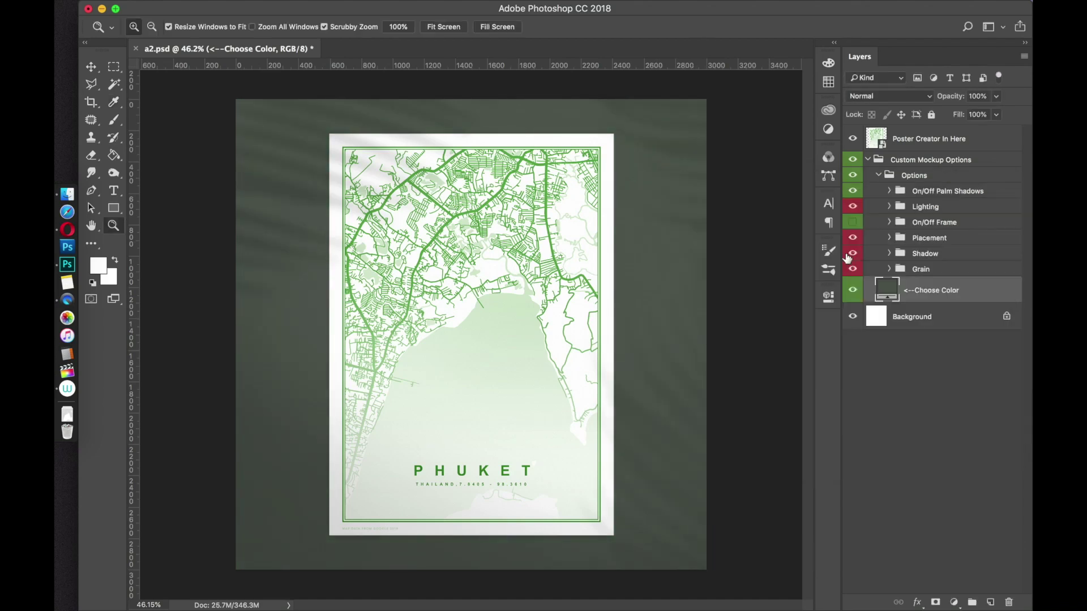
click(178, 7)
mouse_move(265, 184)
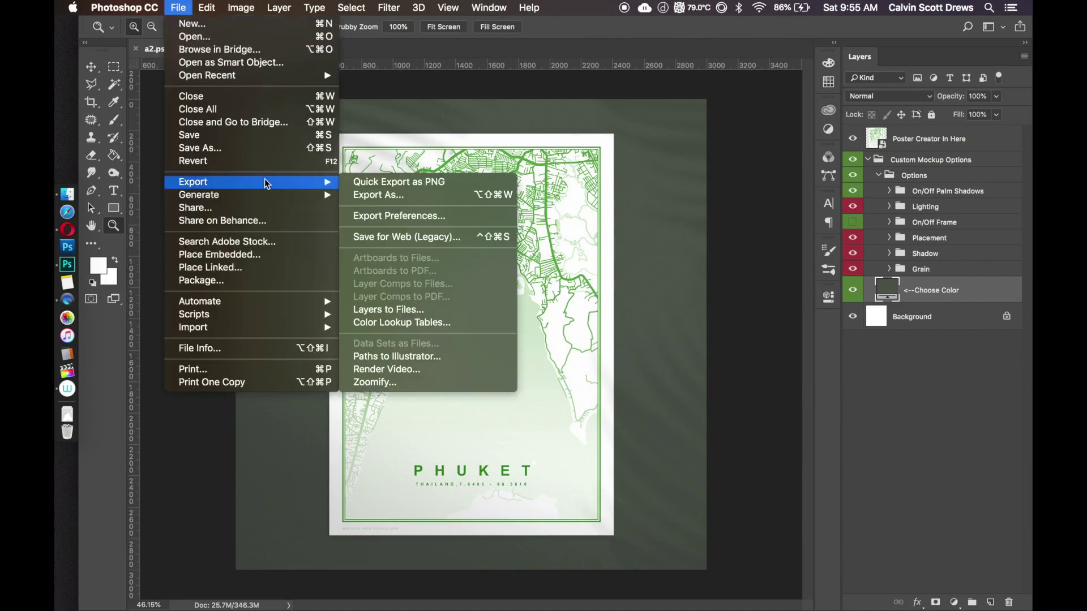
click(419, 238)
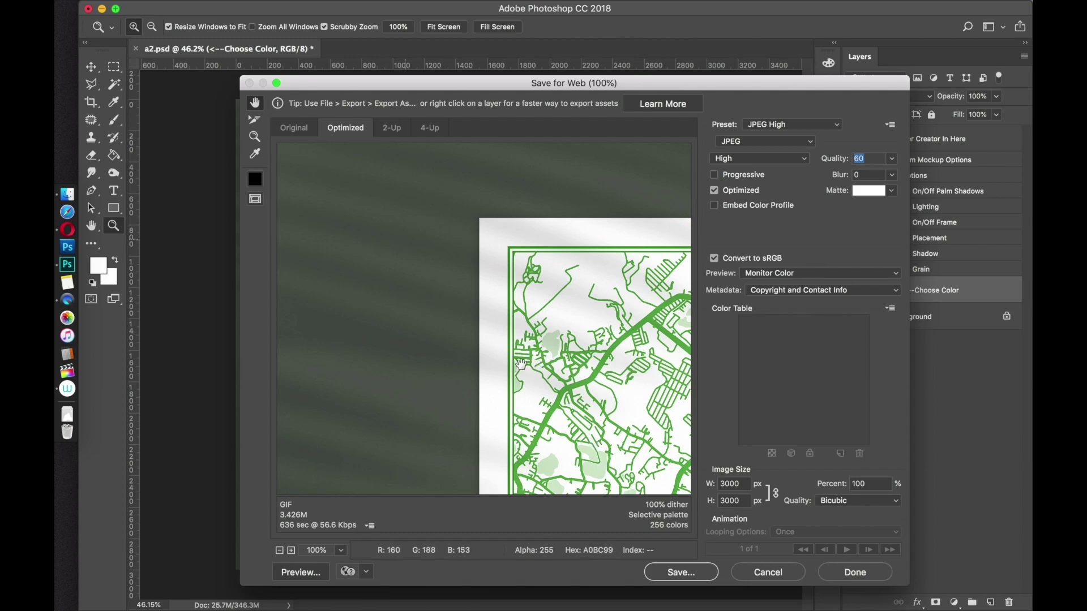
key(Escape)
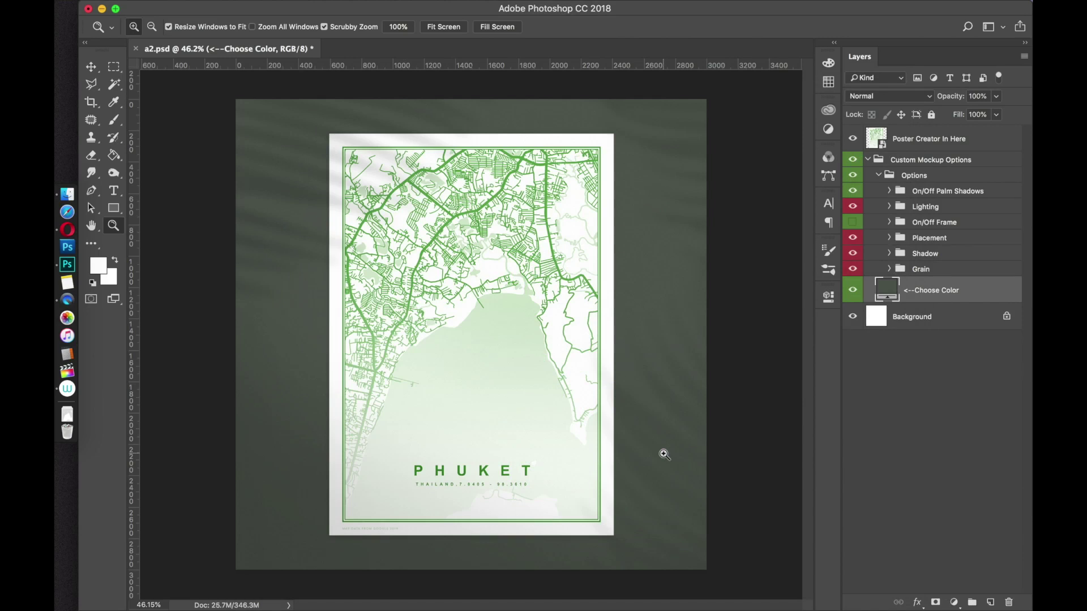
click(893, 143)
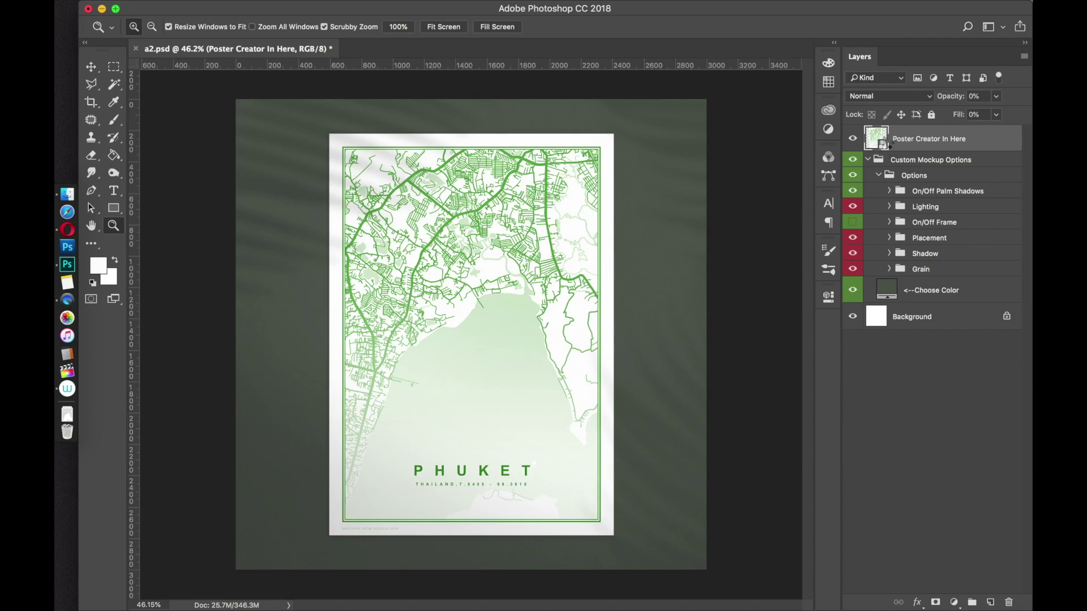
- Reopen the Poster Creator smart object as Group 1321.psb and bring up the export options
double_click(880, 145)
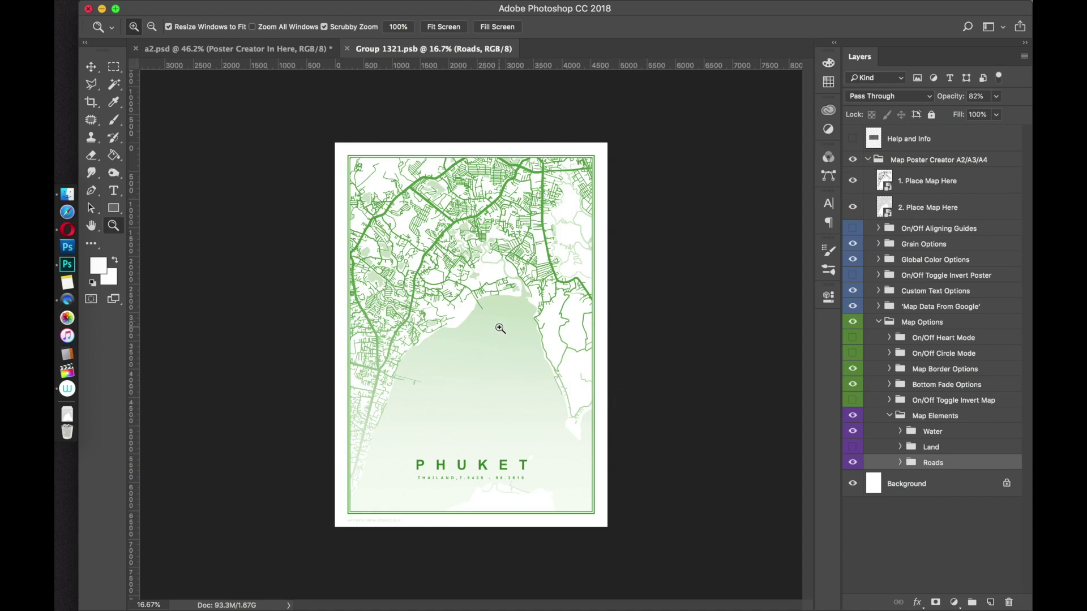
click(179, 7)
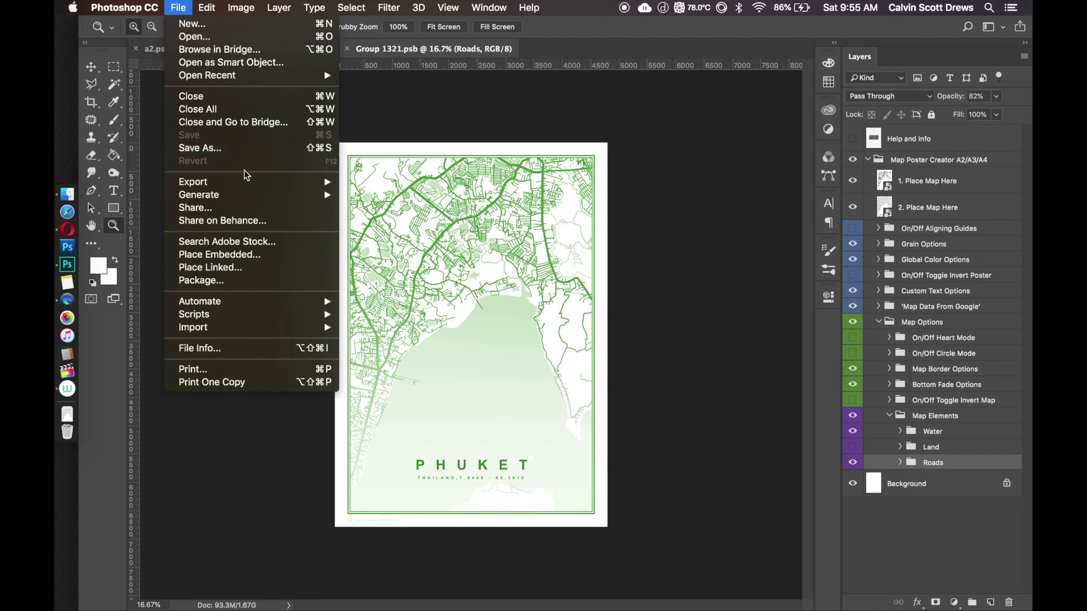
- Open Save for Web (Legacy) for the poster, keeping the JPEG High preset at quality 60
mouse_move(246, 184)
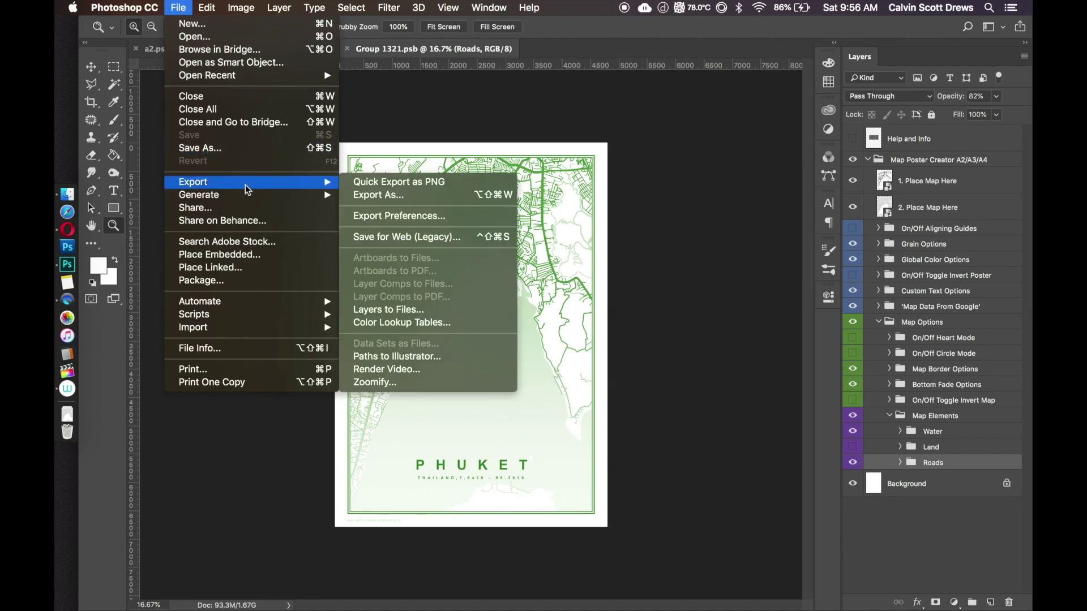
click(405, 238)
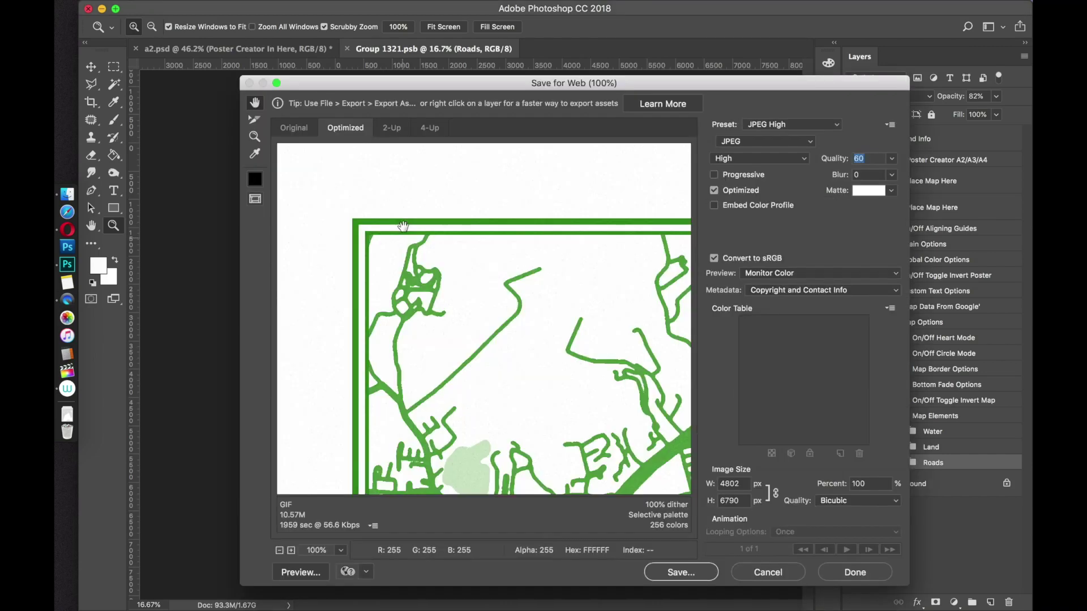
click(782, 157)
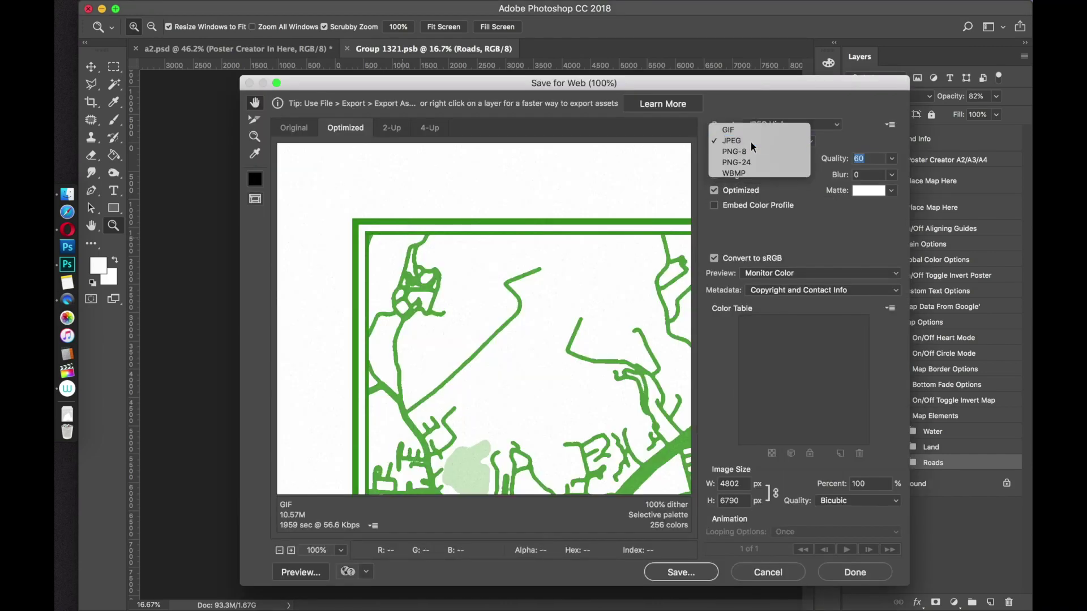
click(754, 152)
- Leave the export size at 4802 × 6790 px and pan around the preview
click(740, 484)
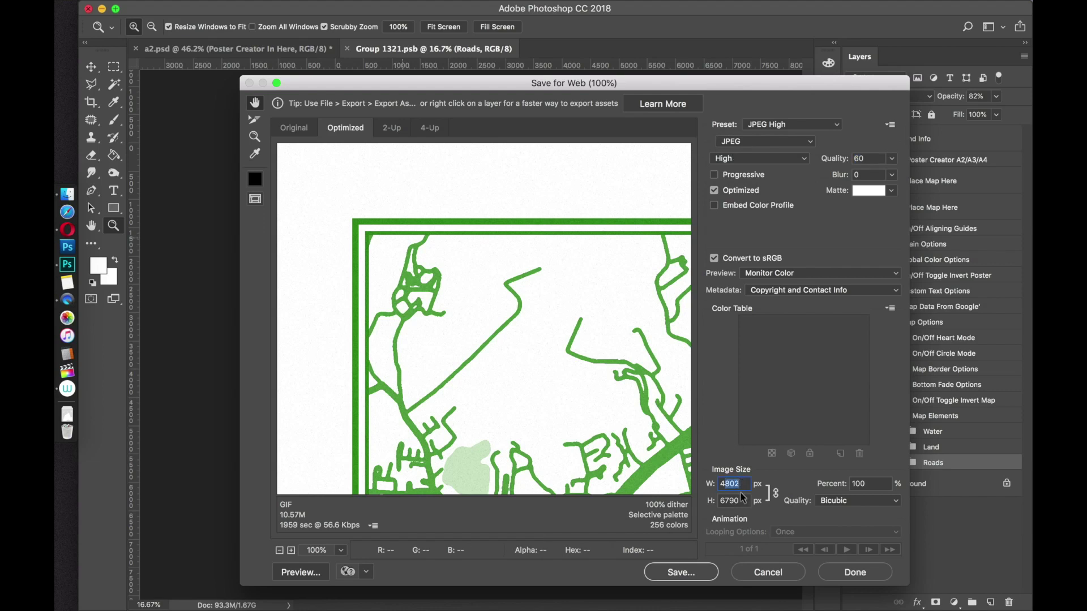
drag(741, 501, 729, 501)
click(743, 484)
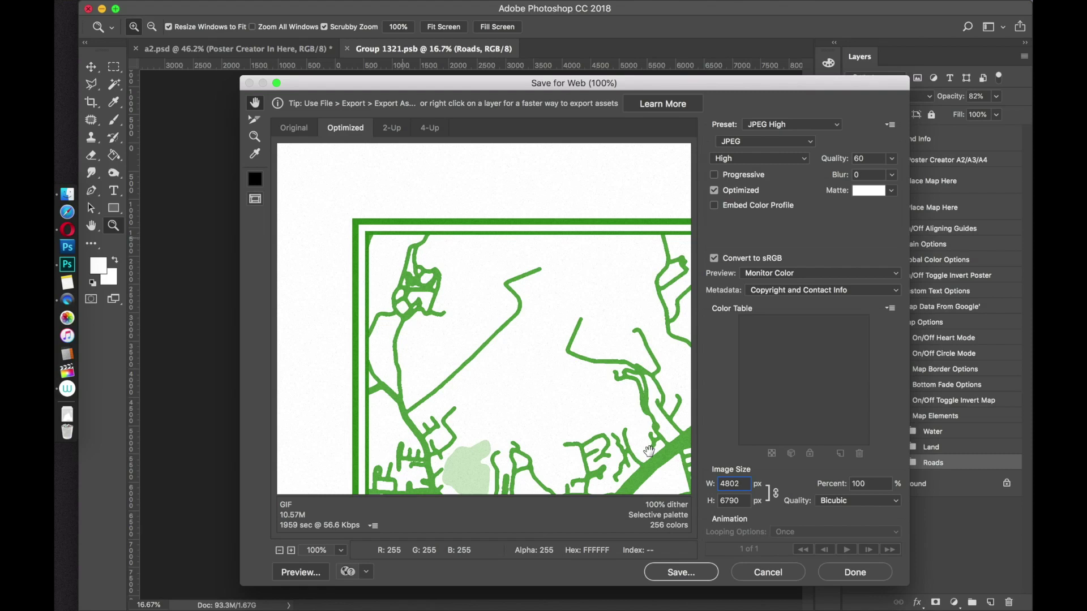
scroll(594, 390, down, 5)
scroll(594, 391, right, 5)
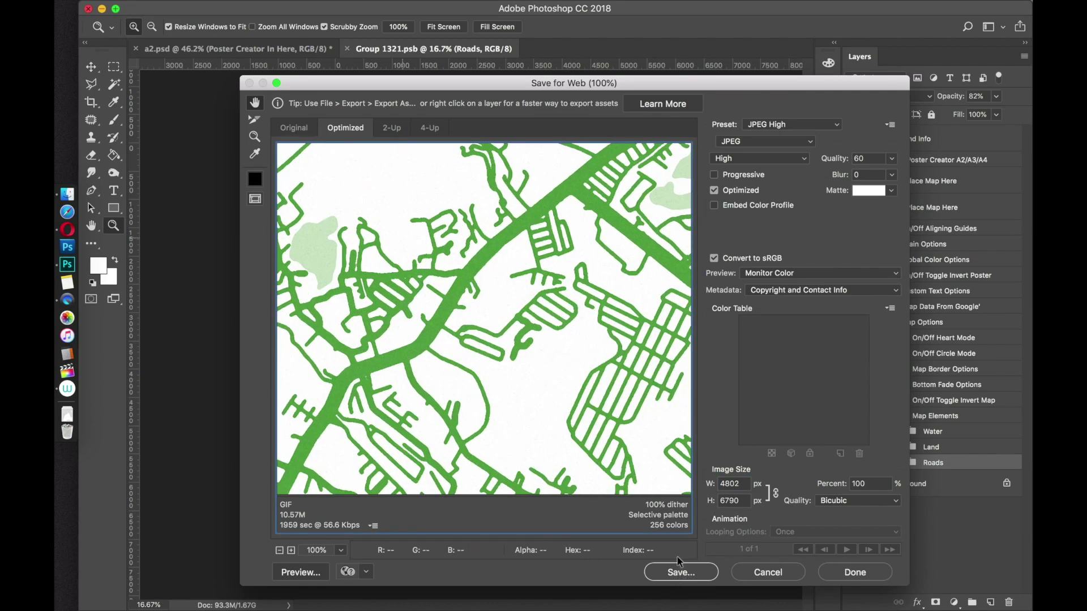
scroll(517, 318, down, 2)
scroll(517, 318, up, 5)
scroll(516, 318, left, 3)
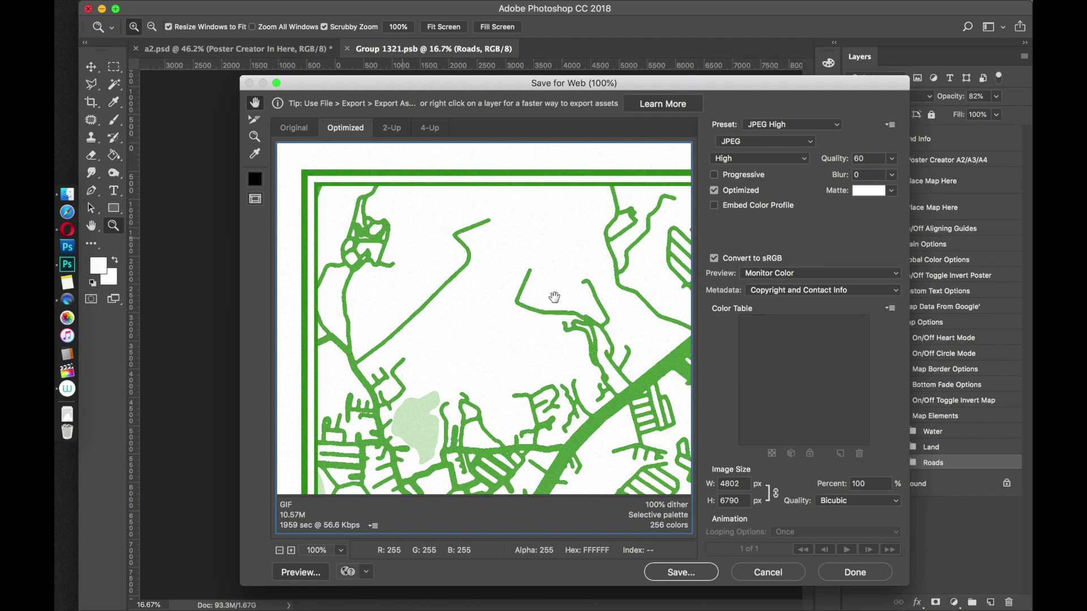